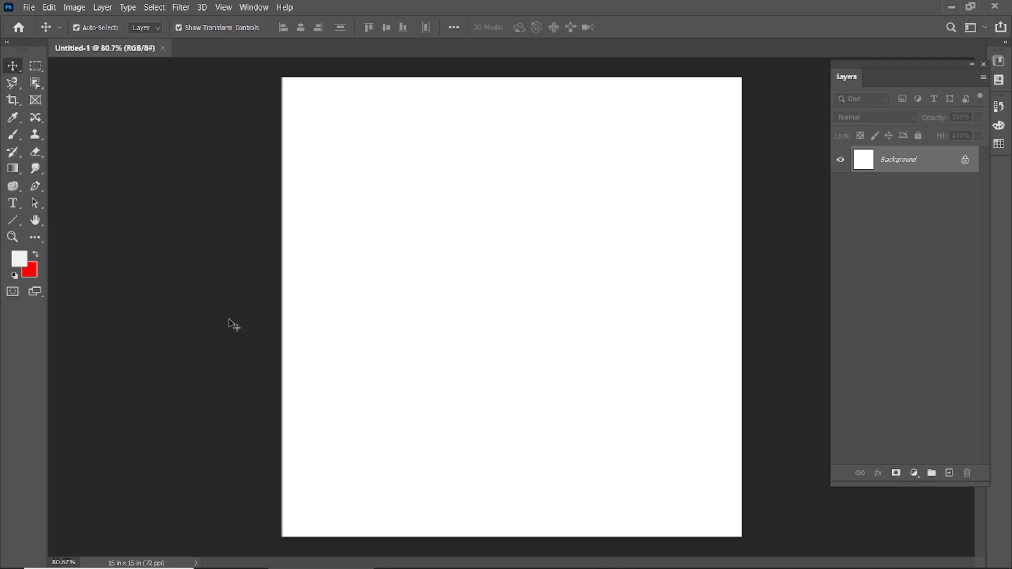
- Add a new empty layer above the background and set the foreground colour to 00ffa9
click(949, 472)
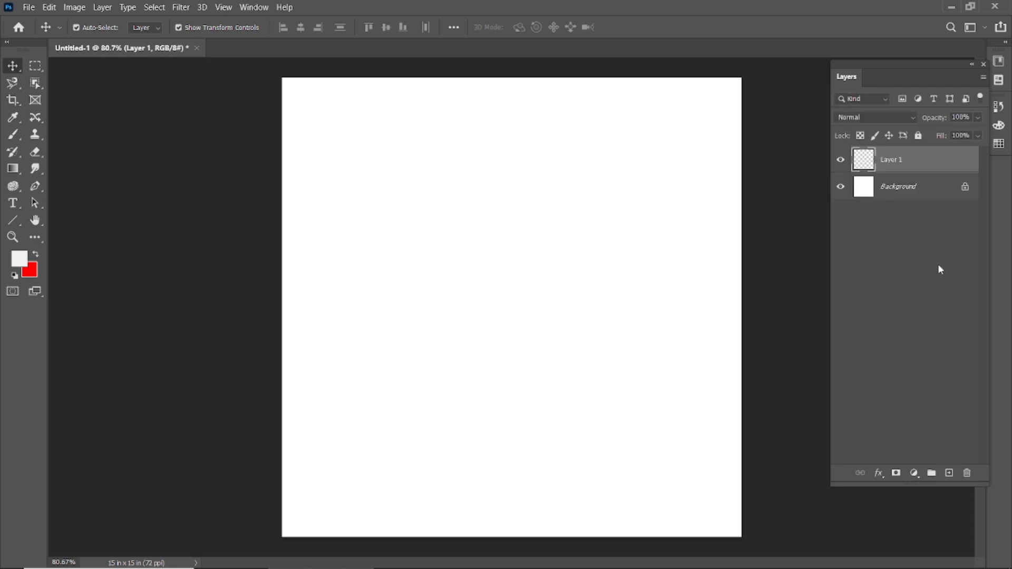
click(27, 259)
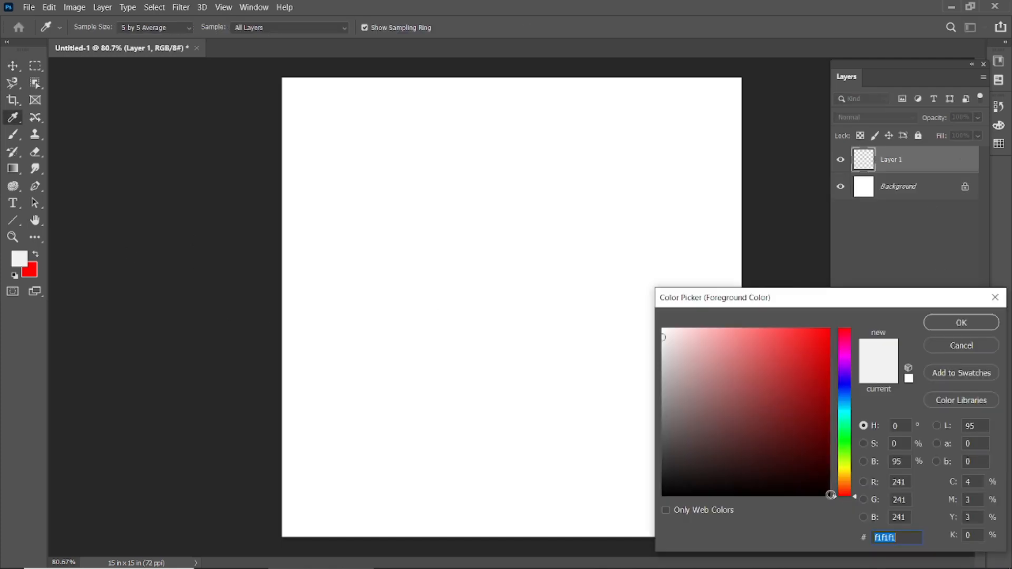
text(00ffa)
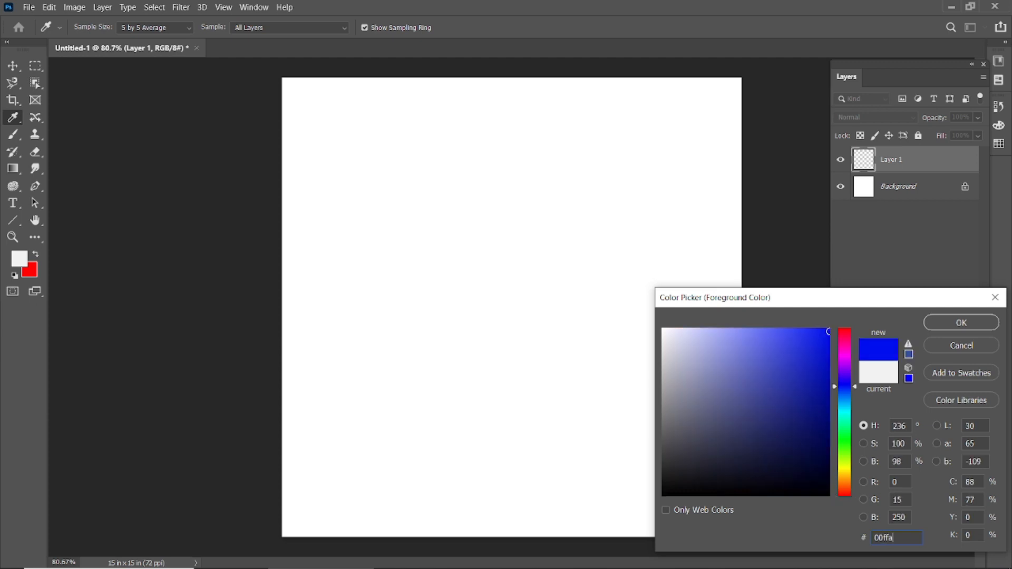
text(9)
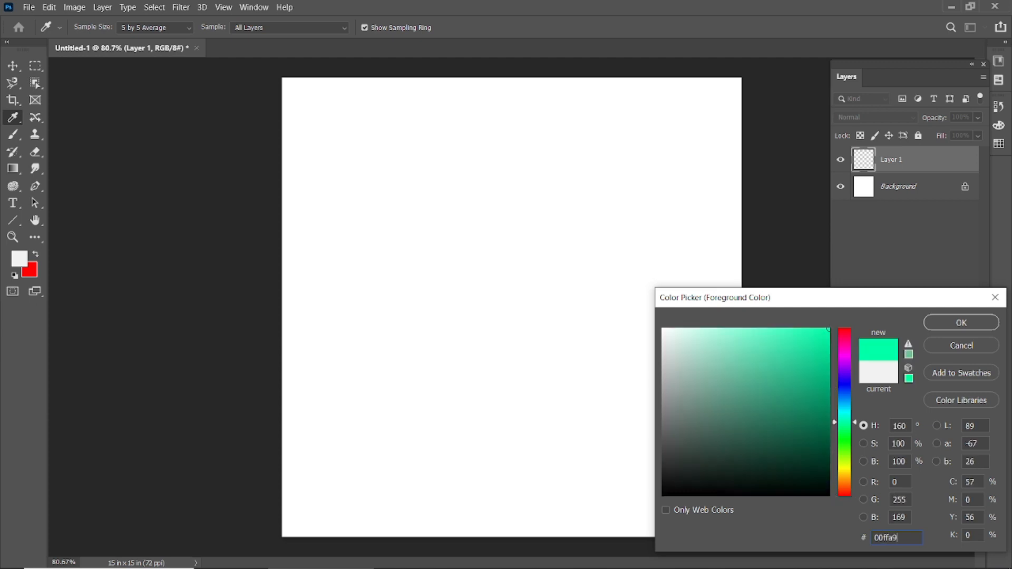
click(960, 323)
- Swap the colours, set the foreground to 0d4dff and fill Layer 1 with it
click(36, 254)
click(21, 258)
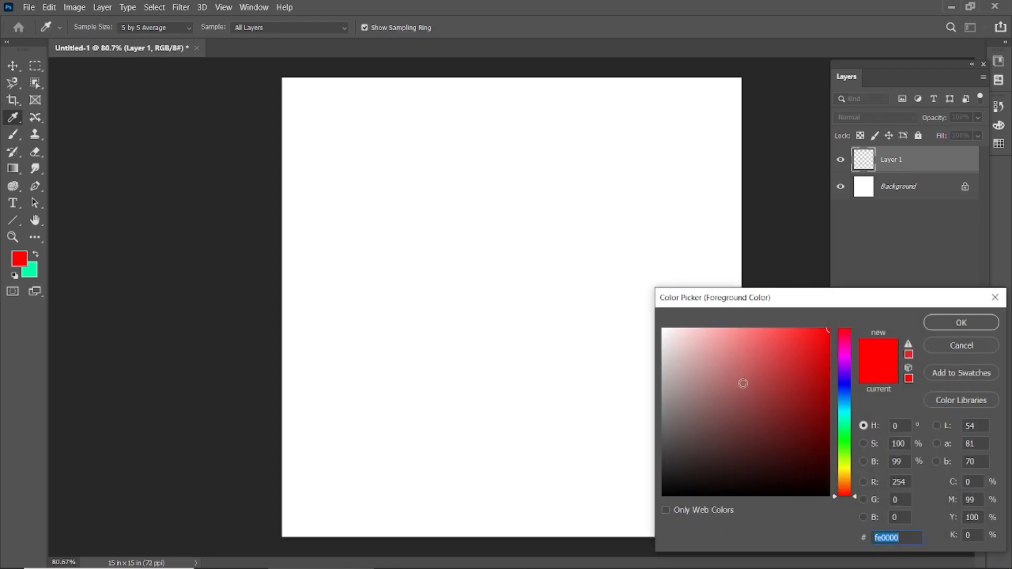
text(0d)
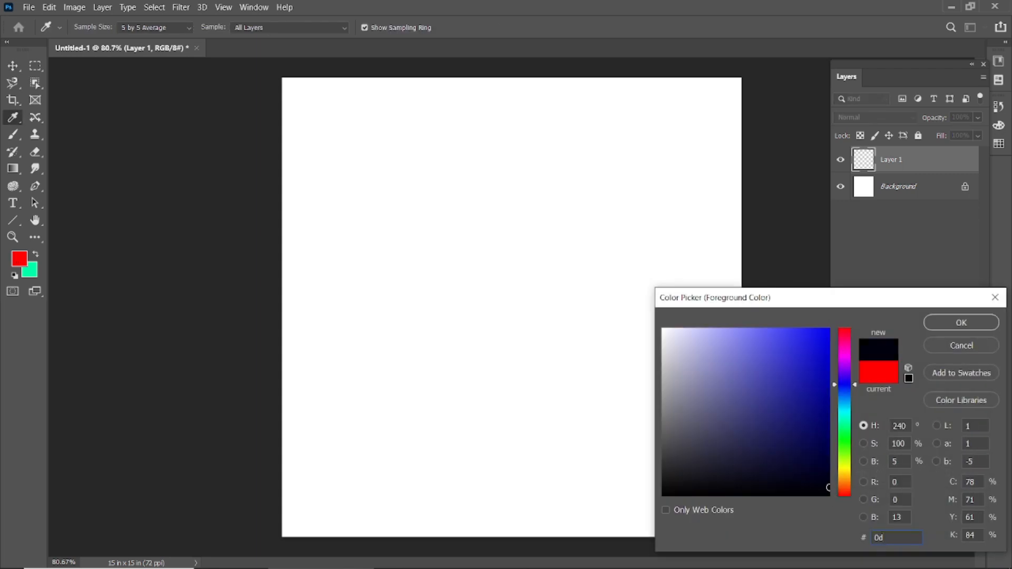
text(4dff)
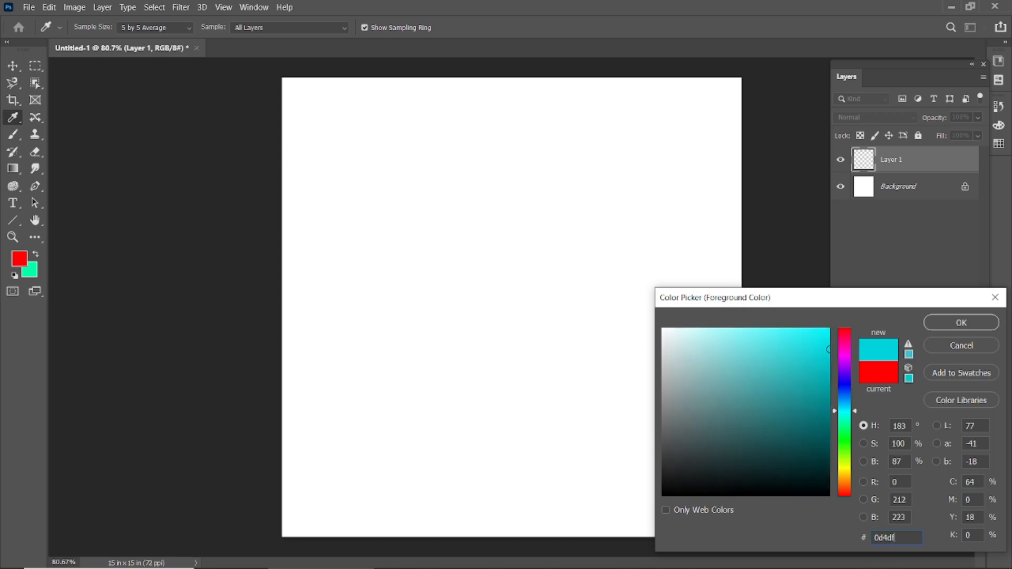
click(960, 326)
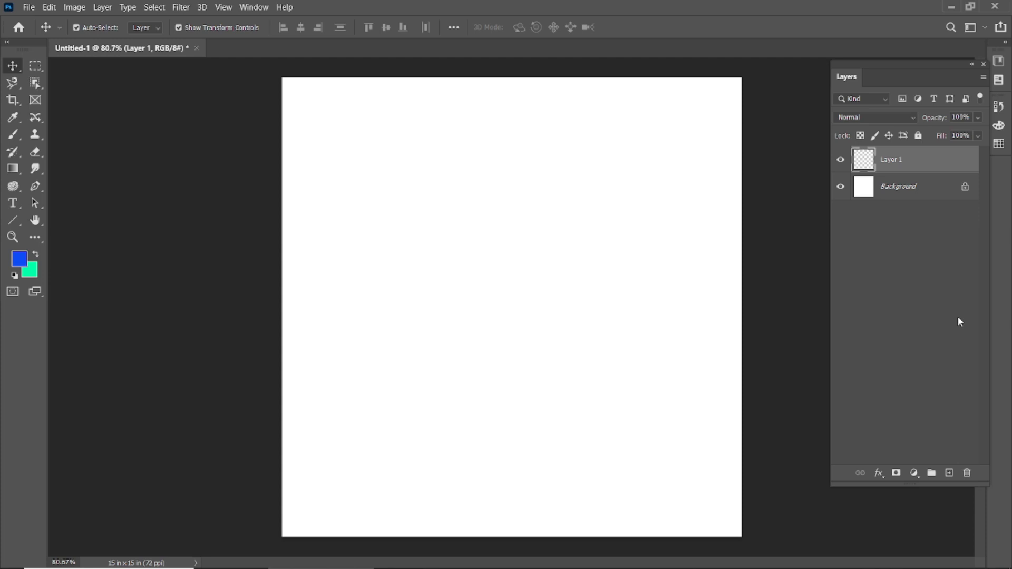
key(ctrl+minus)
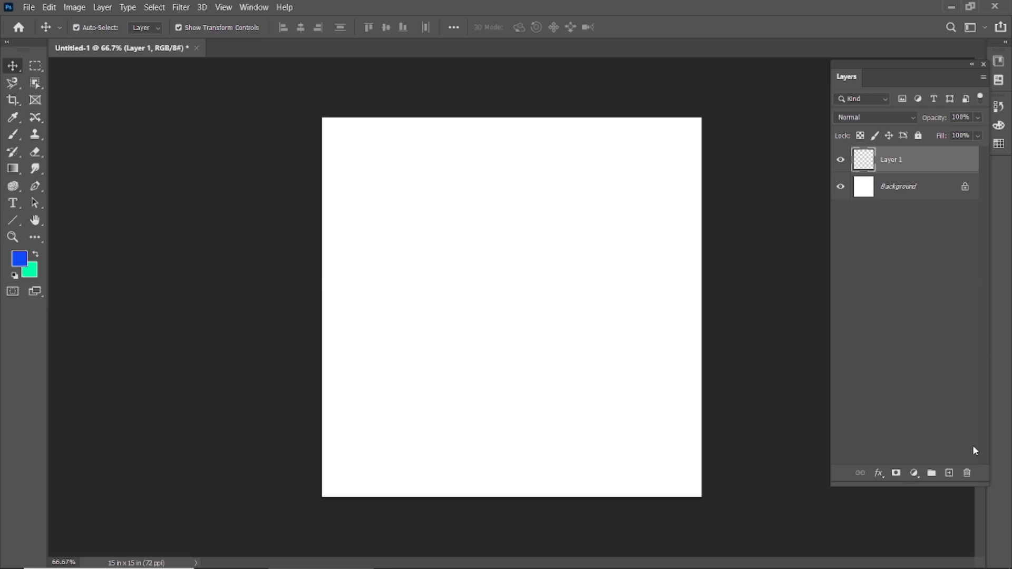
key(alt+BackSpace)
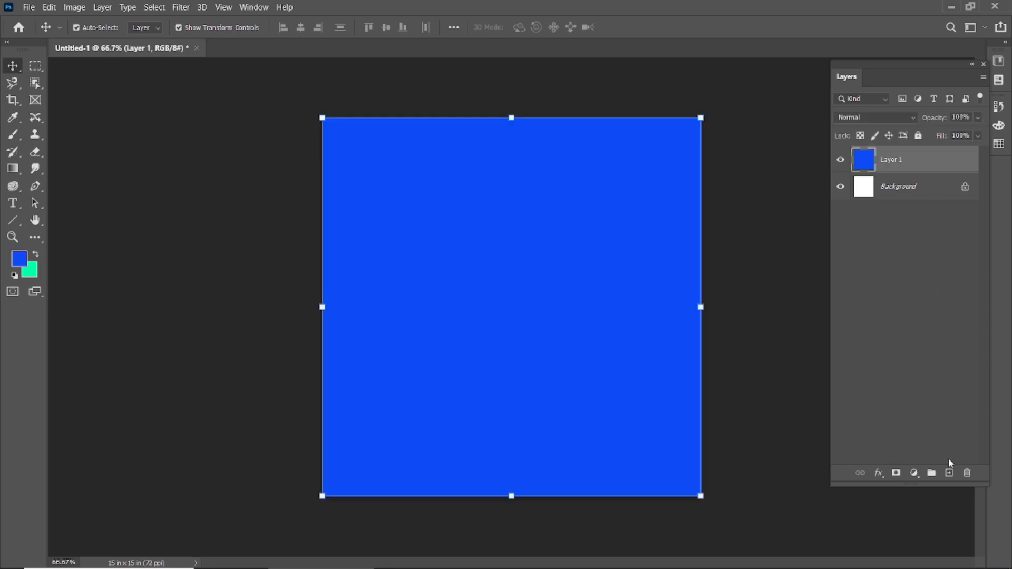
- Add a new layer above the blue fill, make the green the foreground colour and activate the Brush tool
click(949, 473)
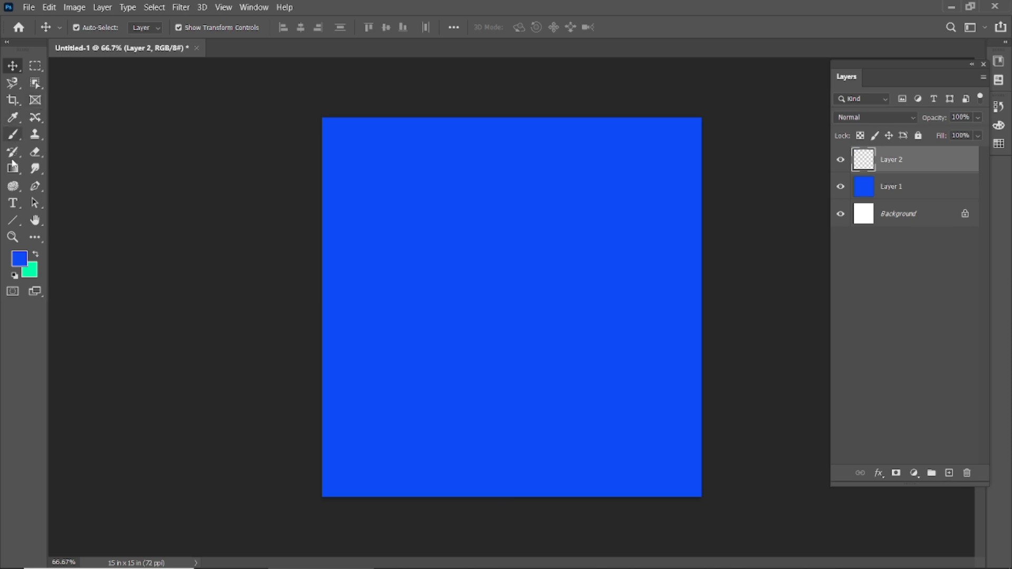
click(35, 254)
click(13, 135)
click(83, 26)
click(353, 3)
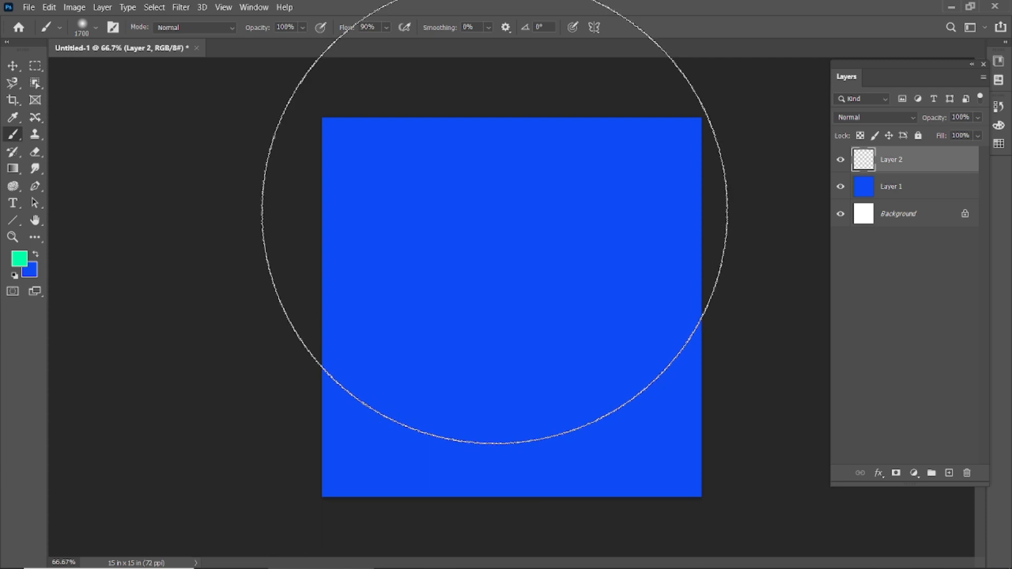
key(bracketleft)
key(bracketleft)
key(bracketleft)
key(bracketleft)
key(bracketleft)
key(bracketleft)
key(bracketleft)
key(bracketleft)
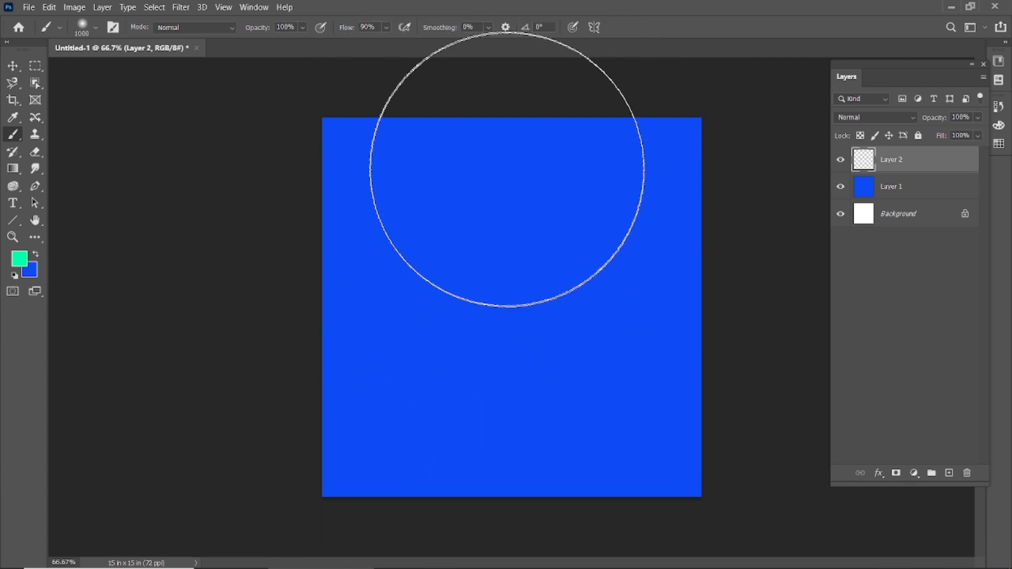
click(518, 156)
key(ctrl+z)
- Paint a soft green glow over the canvas's top edge on Layer 2 with an 1800 px brush at 100% flow
key(bracketright)
key(bracketright)
key(bracketright)
key(bracketright)
key(shift+0)
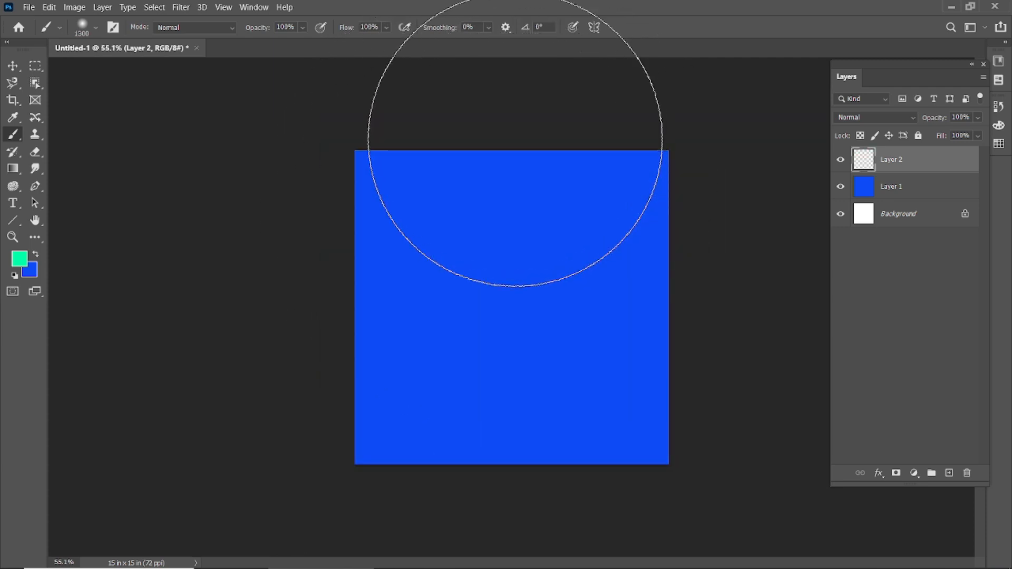
scroll(517, 148, down, 2)
key(bracketright)
key(bracketright)
key(bracketright)
key(bracketright)
key(bracketright)
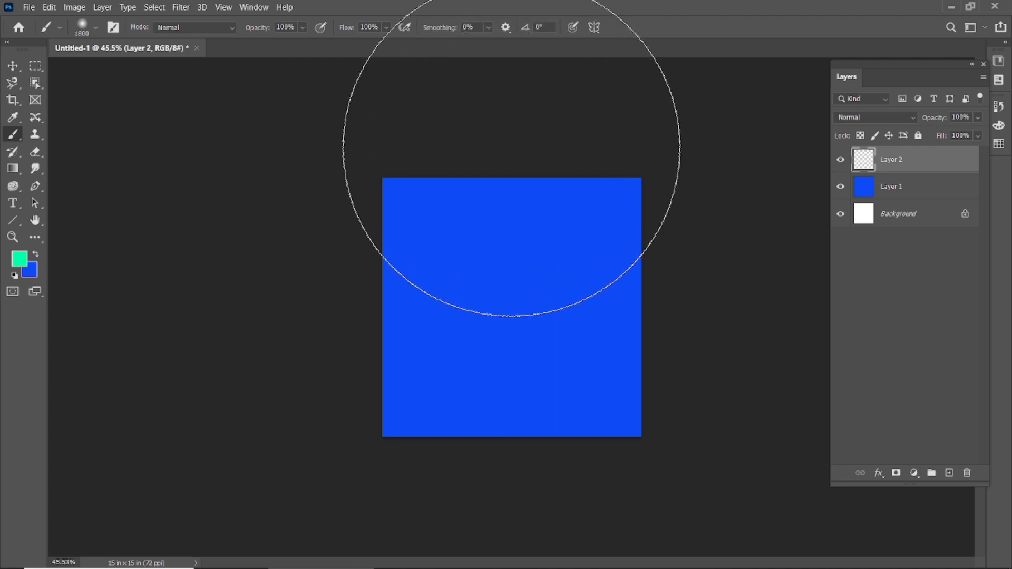
click(511, 147)
key(v)
click(119, 178)
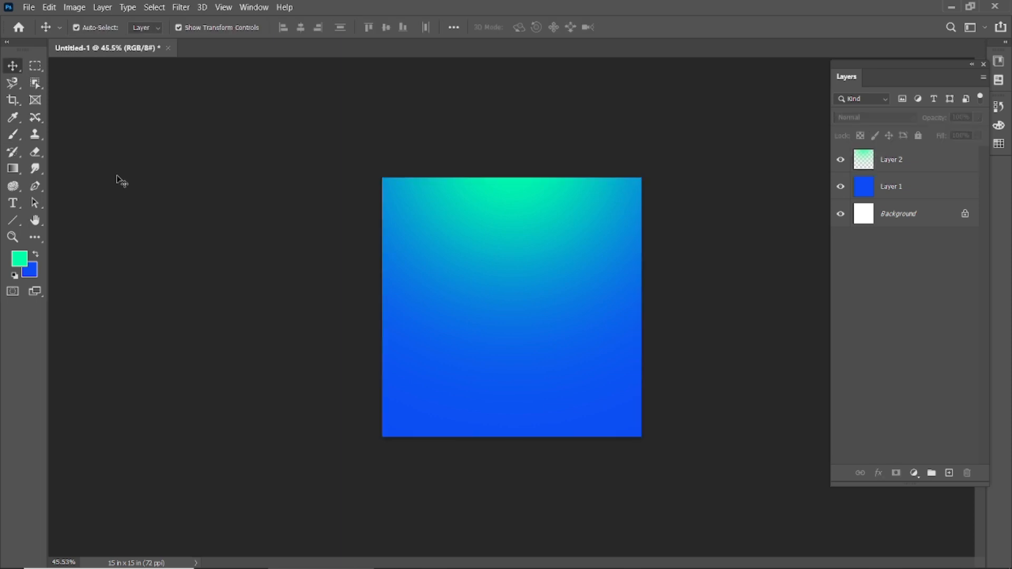
- Select the white round podium and move it slightly upward on the canvas
scroll(510, 386, up, 1)
scroll(510, 386, up, 1)
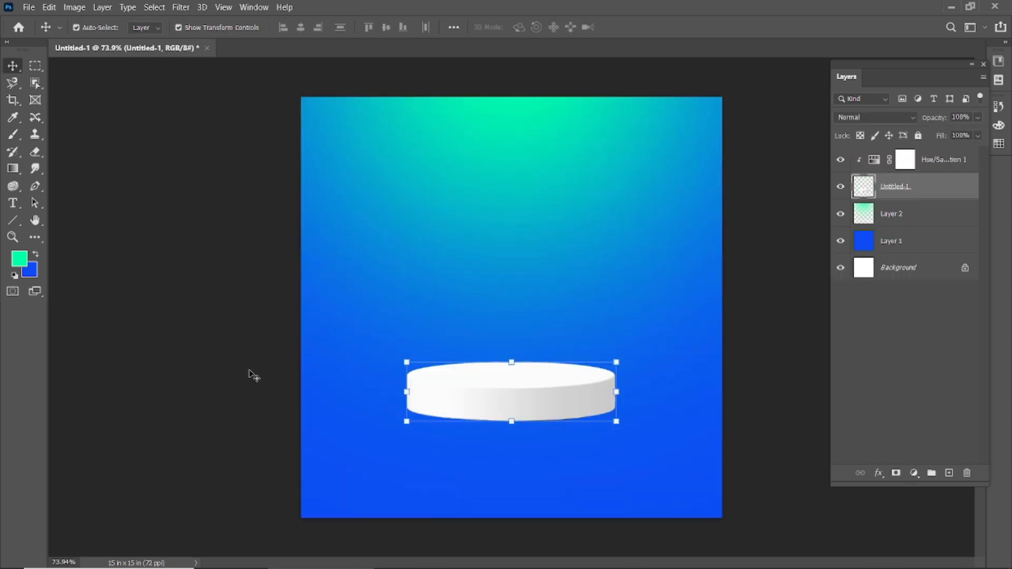
click(253, 375)
click(506, 407)
click(894, 243)
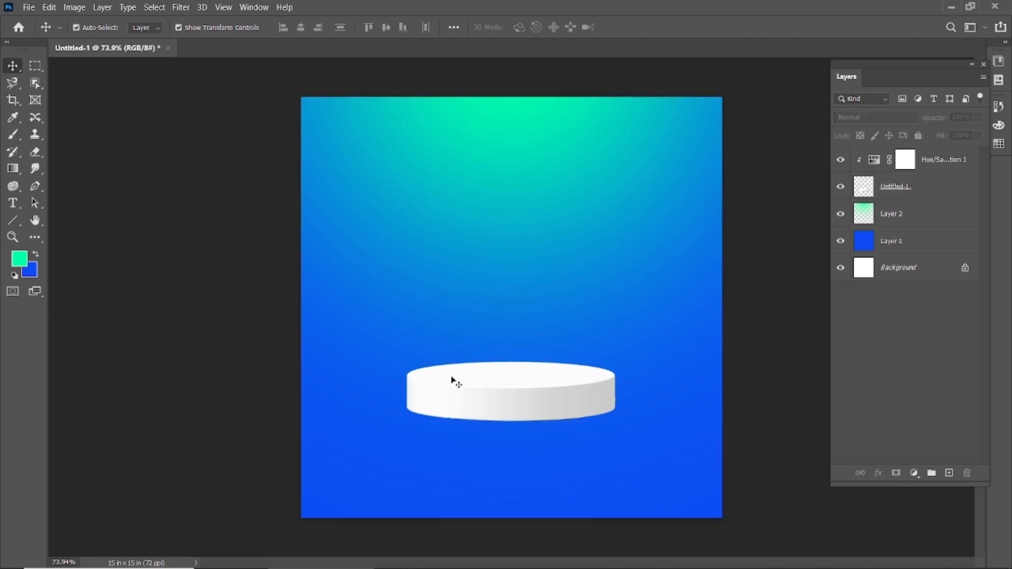
click(848, 188)
drag(508, 400, 509, 395)
- Place the speaker image pngwing.com (20) as an embedded object above the podium layer
click(29, 8)
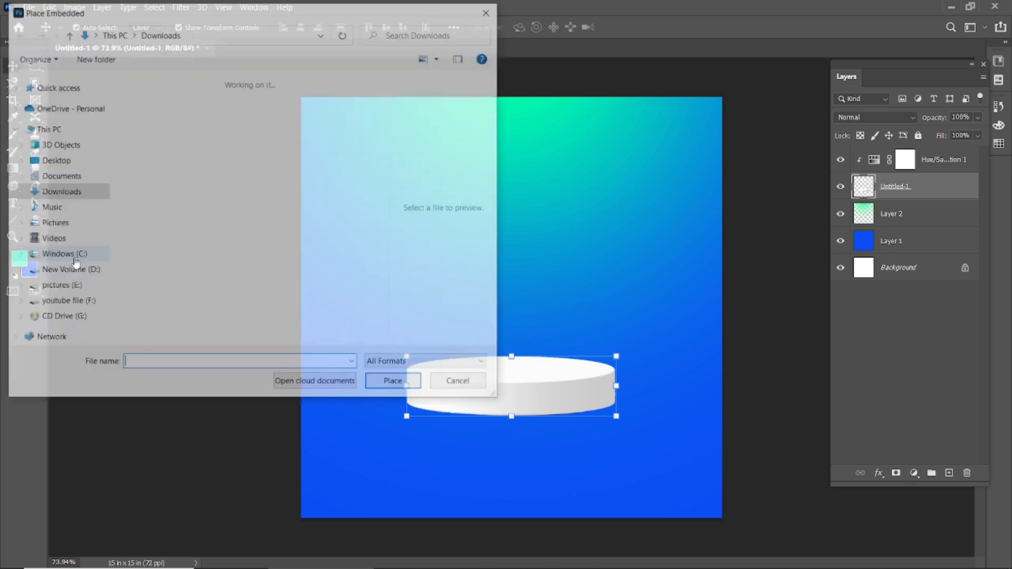
click(66, 255)
click(326, 120)
click(395, 384)
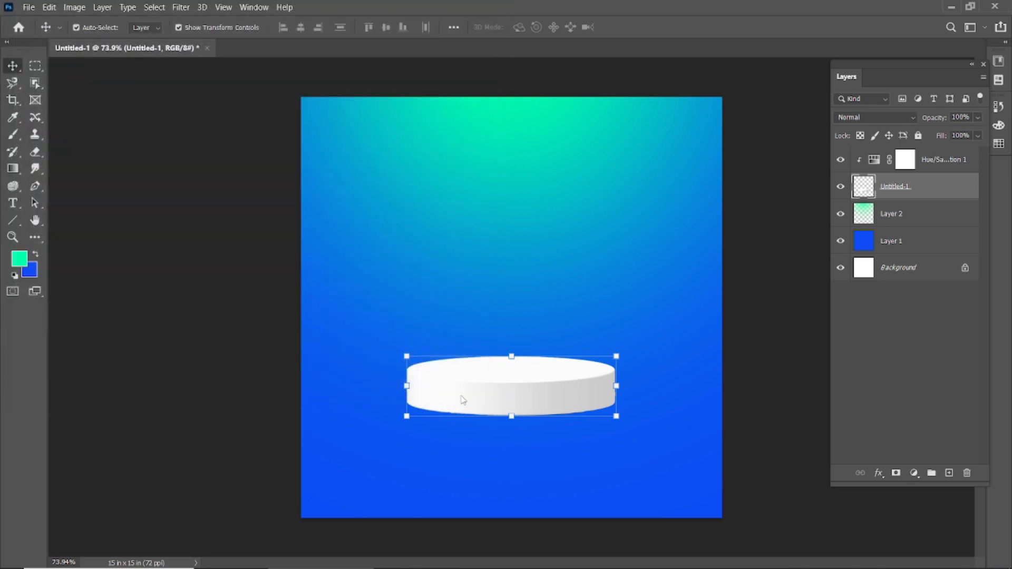
click(631, 28)
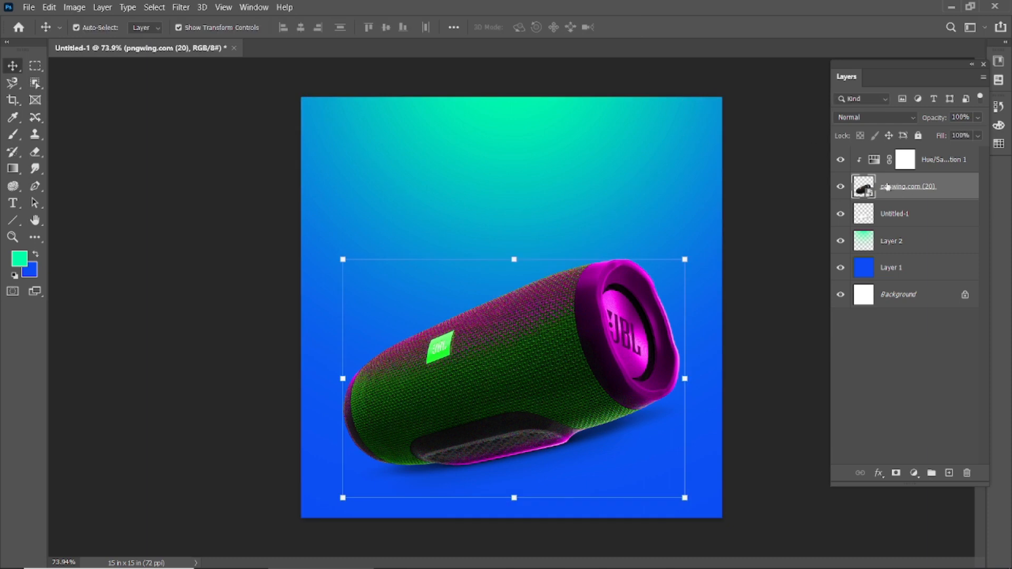
- Delete the Hue/Saturation adjustment layer clipped above the speaker
click(931, 164)
click(841, 159)
drag(933, 165, 964, 477)
- Scale the speaker down to about 40% and position it on top of the podium
drag(684, 260, 671, 203)
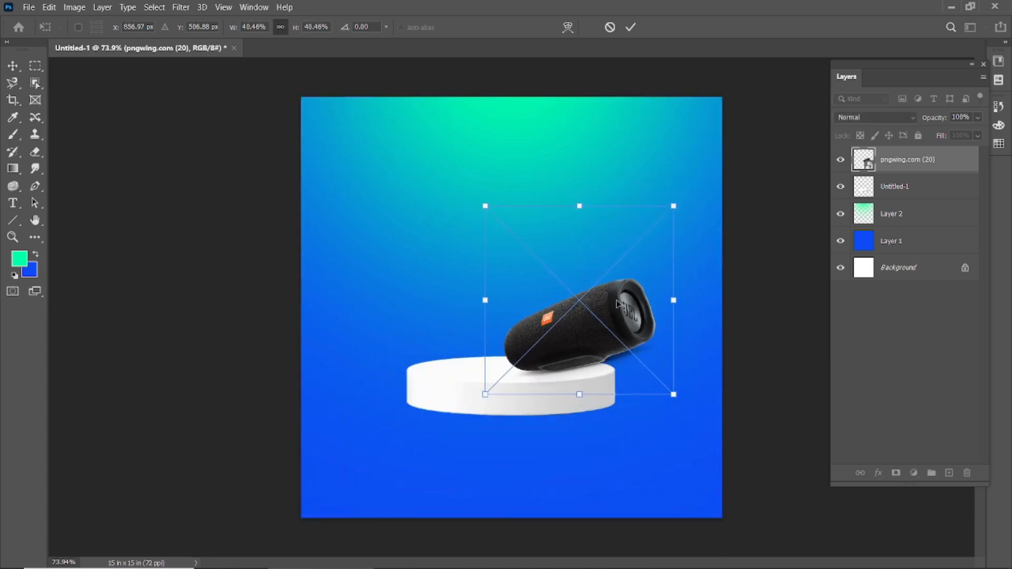
drag(618, 287, 570, 290)
click(630, 27)
- Shrink the speaker to about 35%, rotate it clockwise until it sits nearly level and seat it on the podium
scroll(550, 321, up, 1)
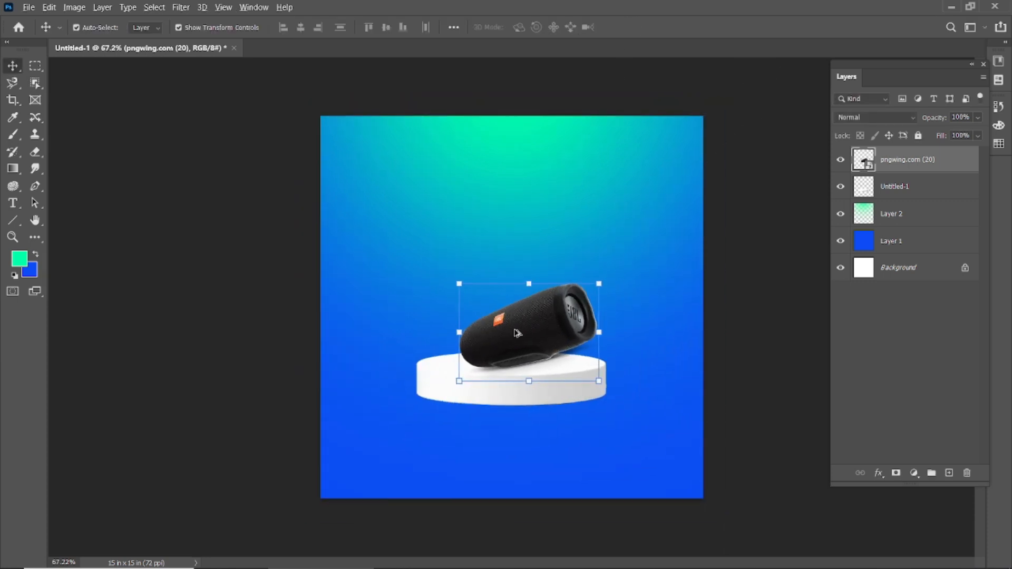
drag(618, 282, 609, 288)
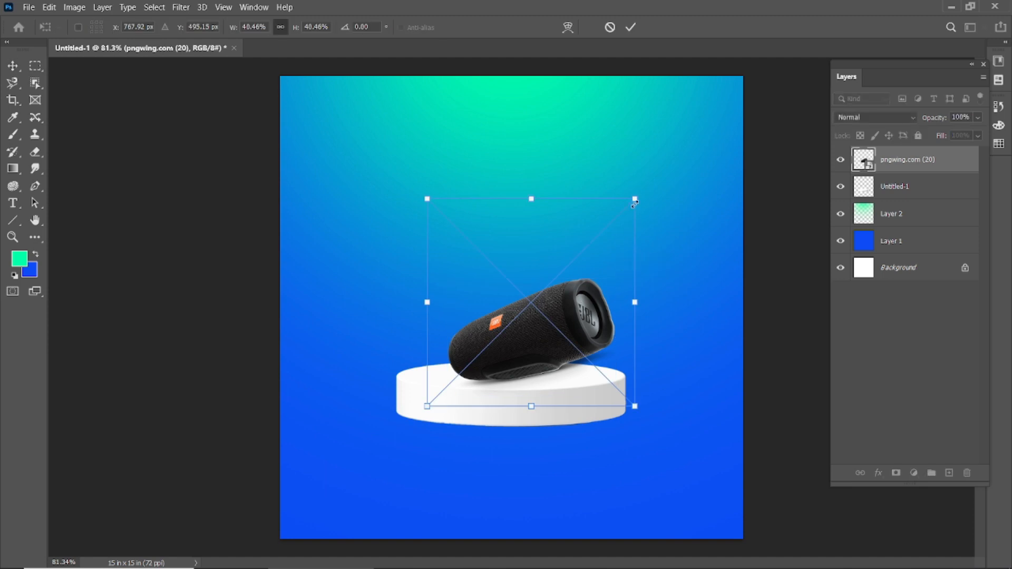
drag(635, 200, 631, 211)
drag(563, 312, 548, 328)
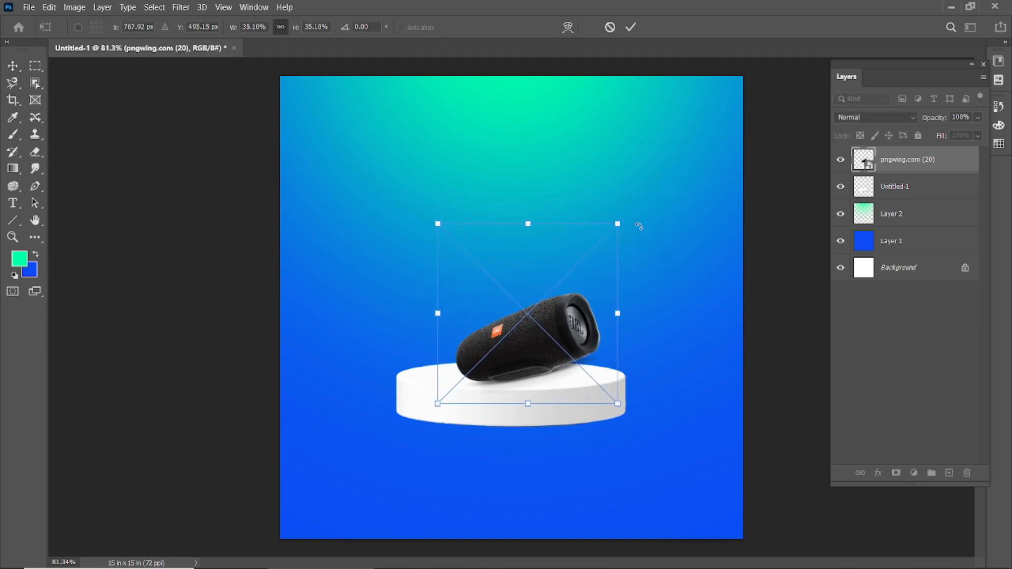
drag(633, 216, 649, 240)
mouse_move(544, 315)
mouse_down()
mouse_move(538, 334)
mouse_move(536, 325)
mouse_up()
scroll(517, 404, up, 8)
click(630, 27)
scroll(543, 343, down, 4)
scroll(543, 343, down, 2)
click(762, 263)
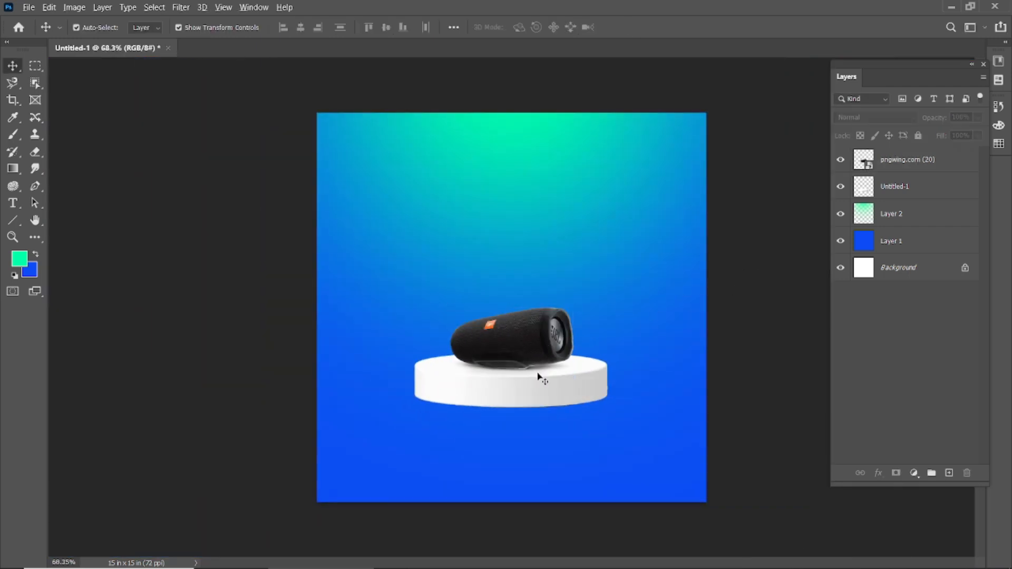
click(527, 383)
click(817, 286)
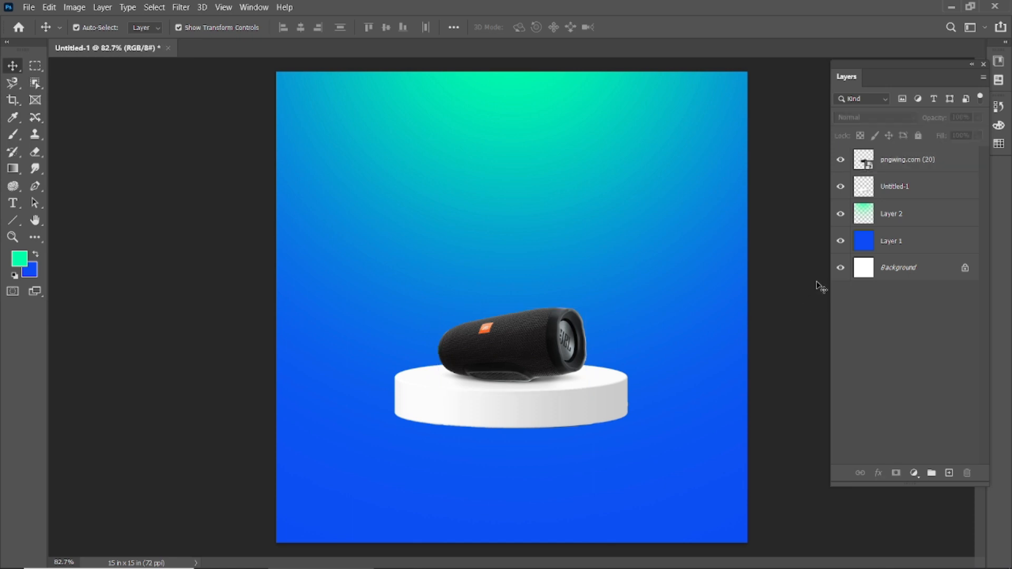
- Add a new layer beneath the podium and paint a soft green glow at the canvas's bottom edge with the 1800 px brush
click(949, 473)
drag(917, 168, 915, 227)
click(13, 134)
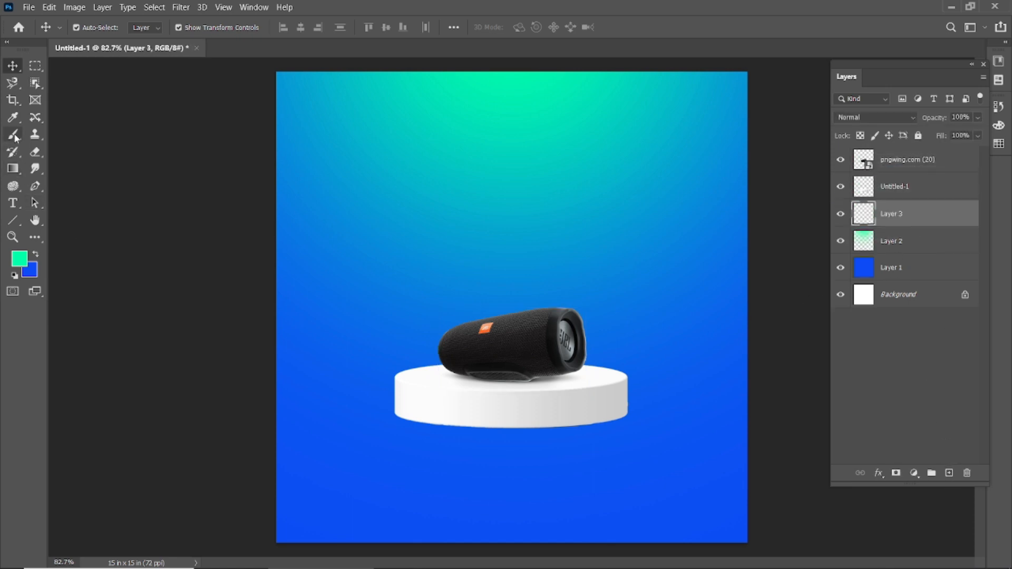
scroll(443, 369, down, 3)
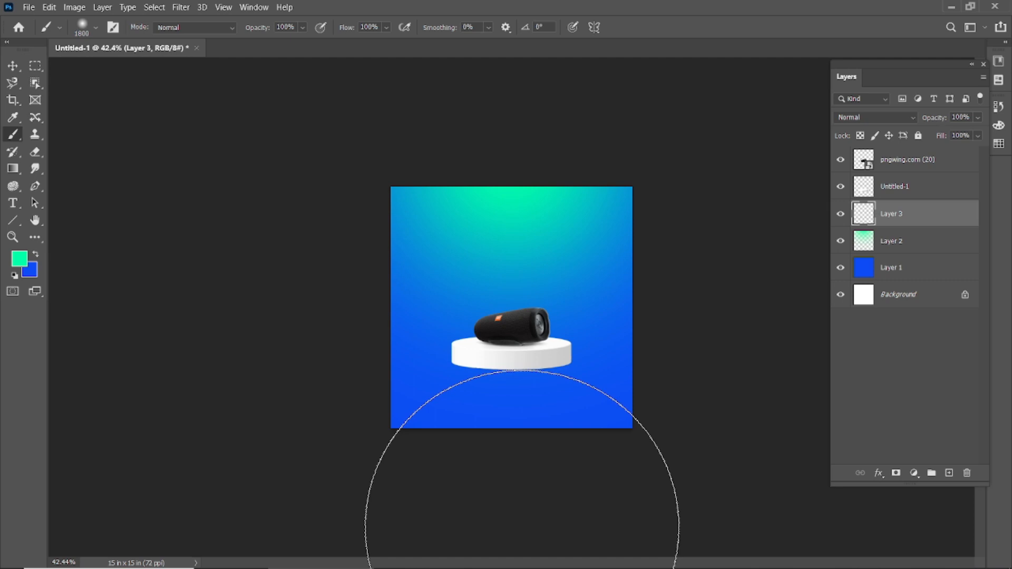
click(515, 501)
key(ctrl+z)
click(515, 475)
scroll(514, 476, up, 5)
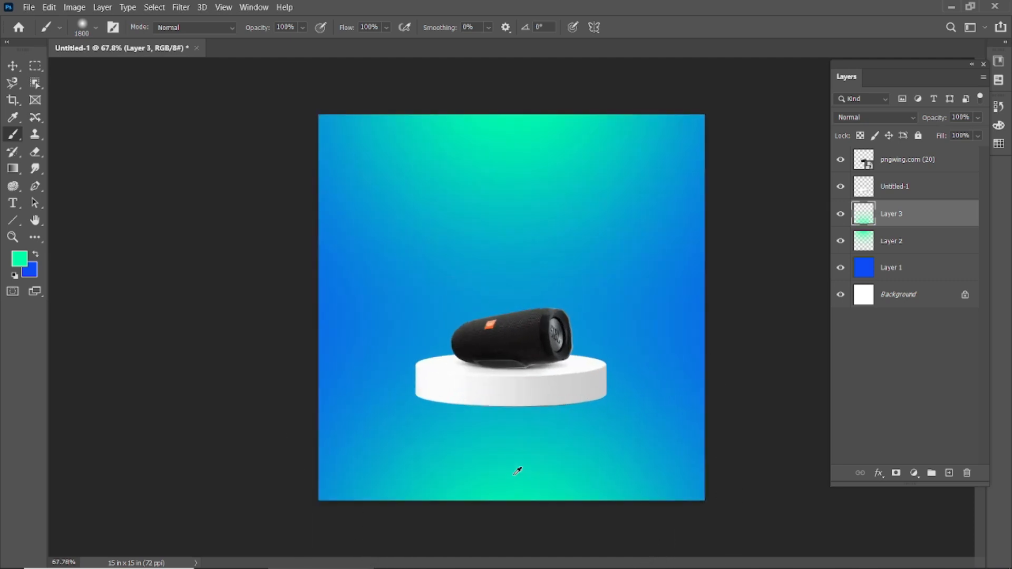
click(18, 64)
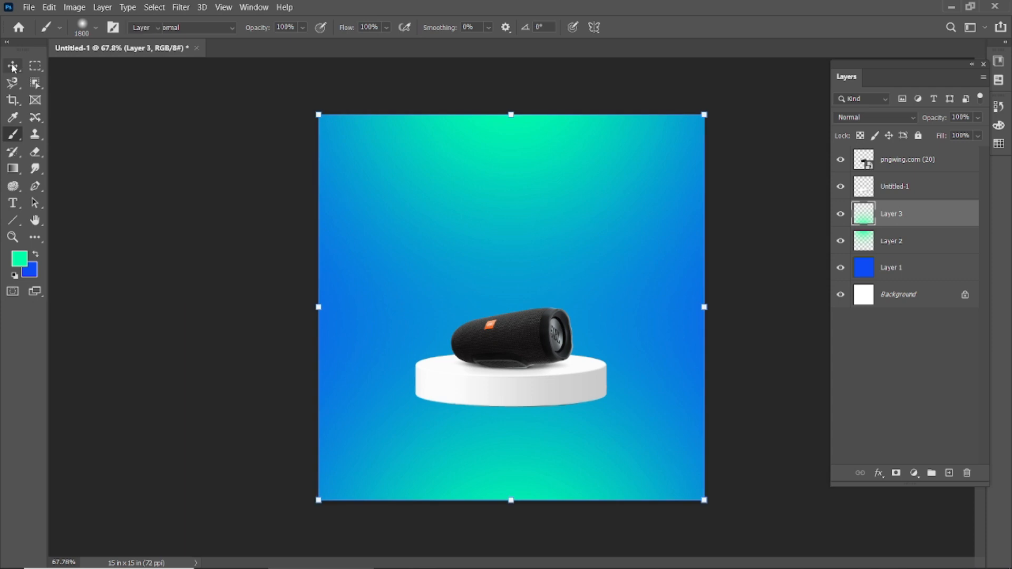
- Add a layer mask to Layer 3 and reduce the brush size to 1000 px
click(895, 473)
click(13, 134)
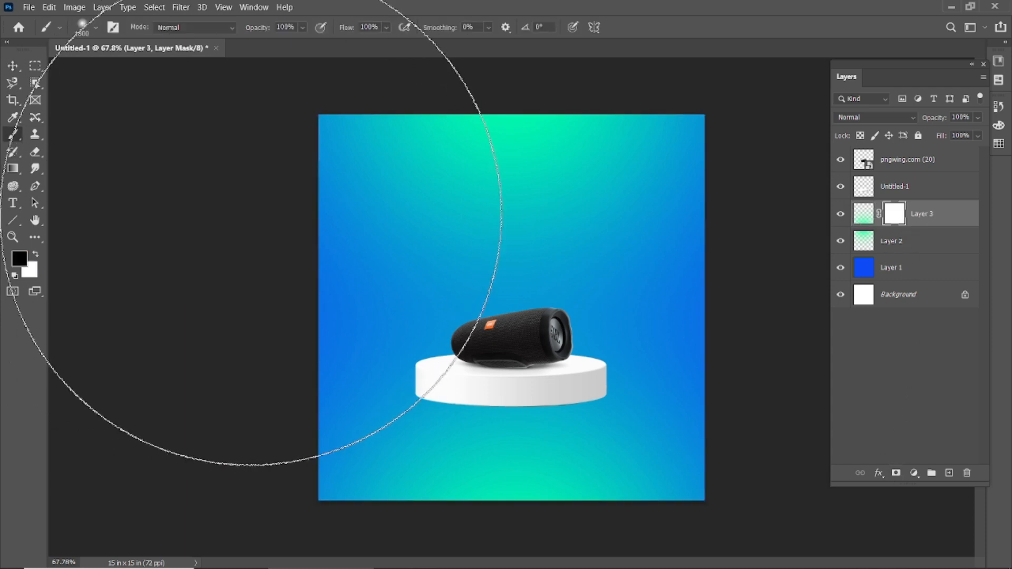
key(bracketleft)
key(bracketleft)
key(bracketleft)
key(bracketleft)
key(bracketleft)
key(bracketleft)
key(bracketleft)
key(bracketleft)
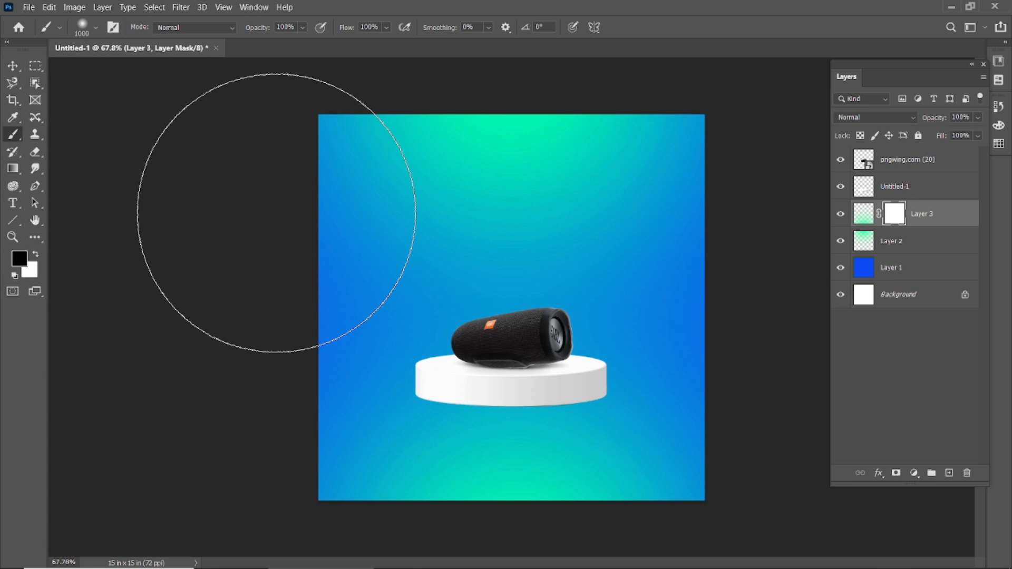
key(x)
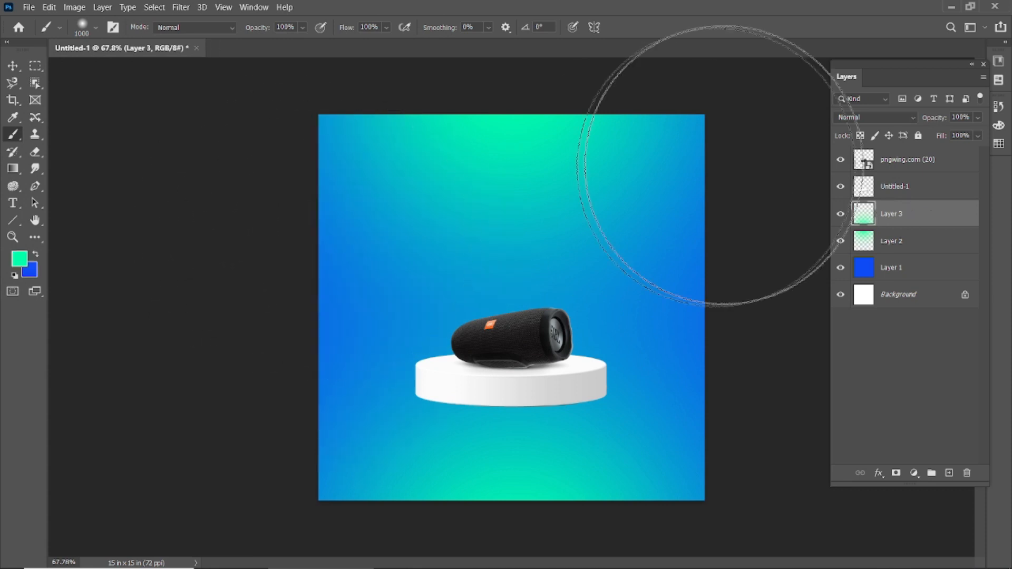
click(896, 473)
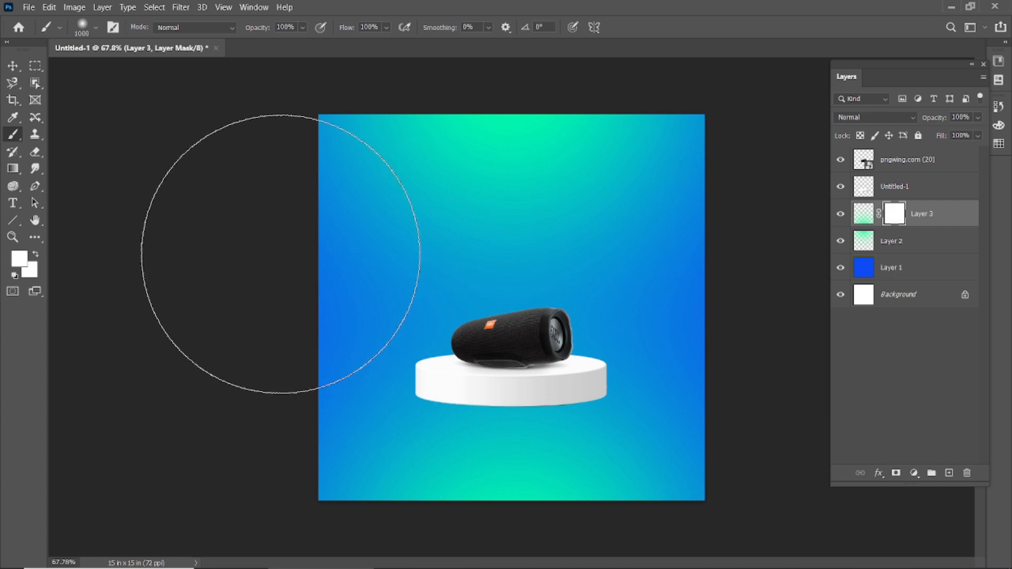
- Try painting the mask of Layer 3 black over its upper part and undo back to the empty Layer 3
click(19, 258)
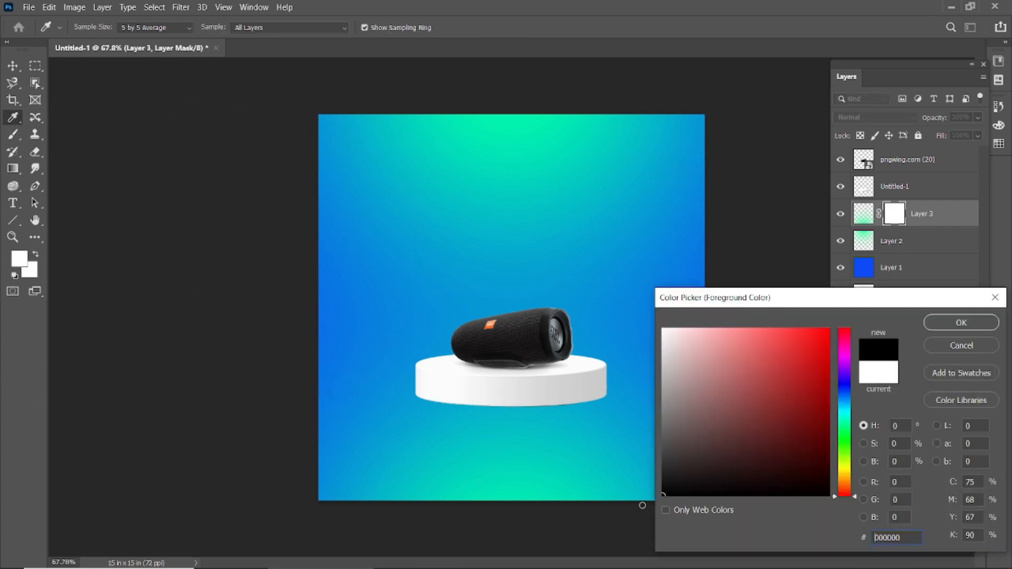
click(963, 324)
drag(321, 249, 817, 231)
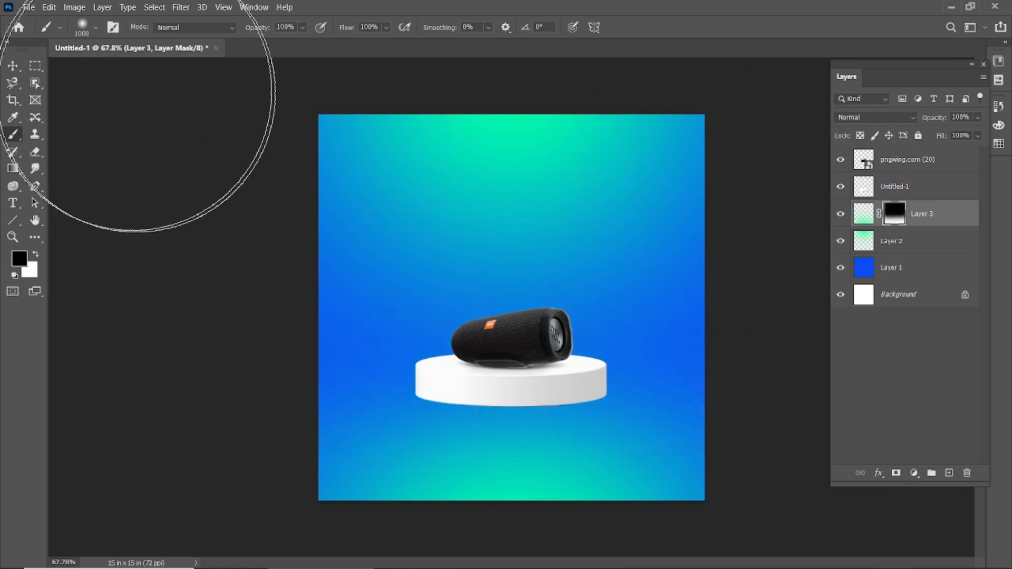
key(ctrl+z)
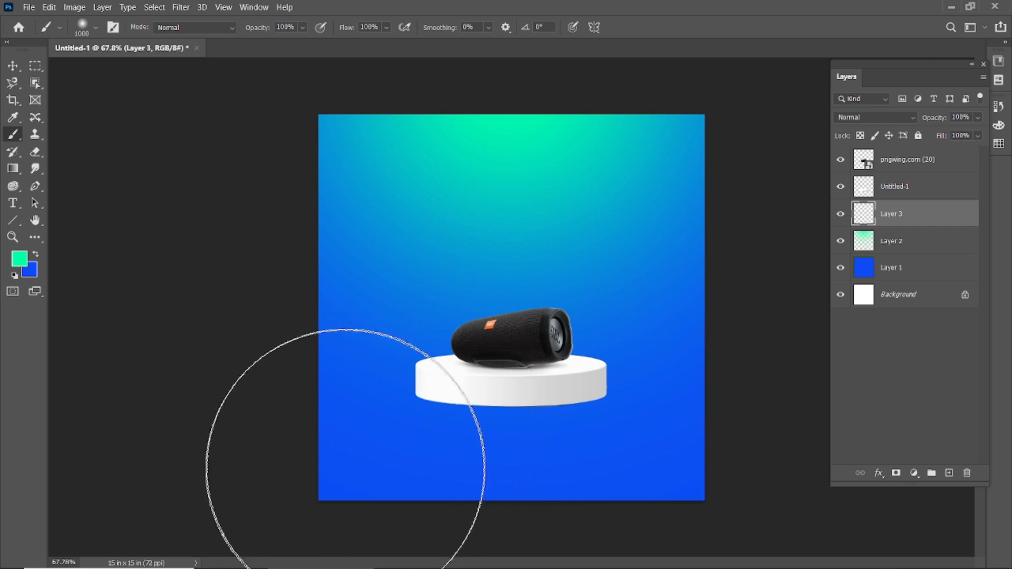
- Paint a green band across the canvas's bottom on Layer 3 with the 1000 px brush and set the layer's opacity to 83%
mouse_move(345, 468)
mouse_down()
mouse_move(343, 452)
mouse_move(757, 485)
mouse_move(826, 504)
mouse_up()
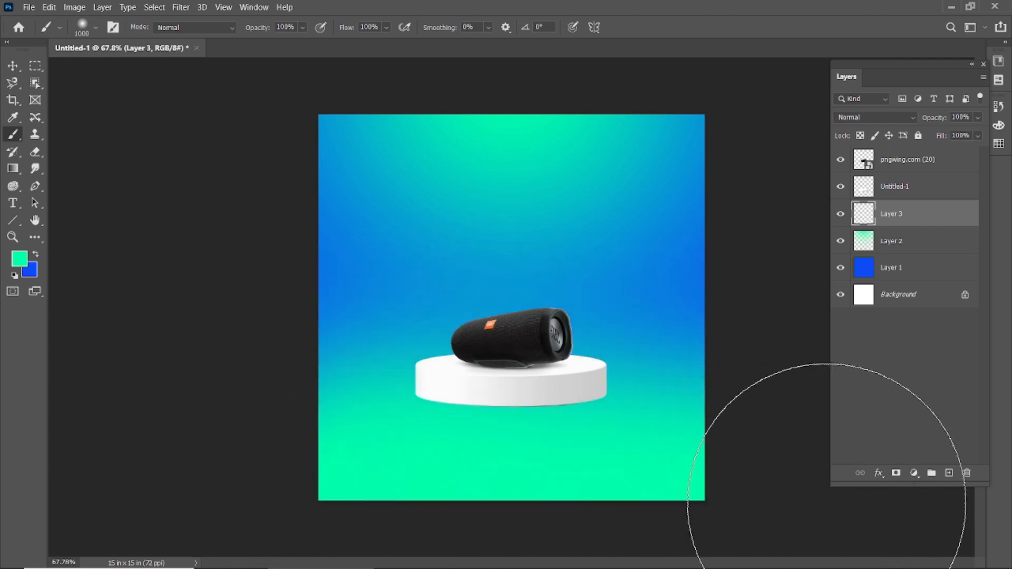
key(v)
drag(926, 121, 949, 117)
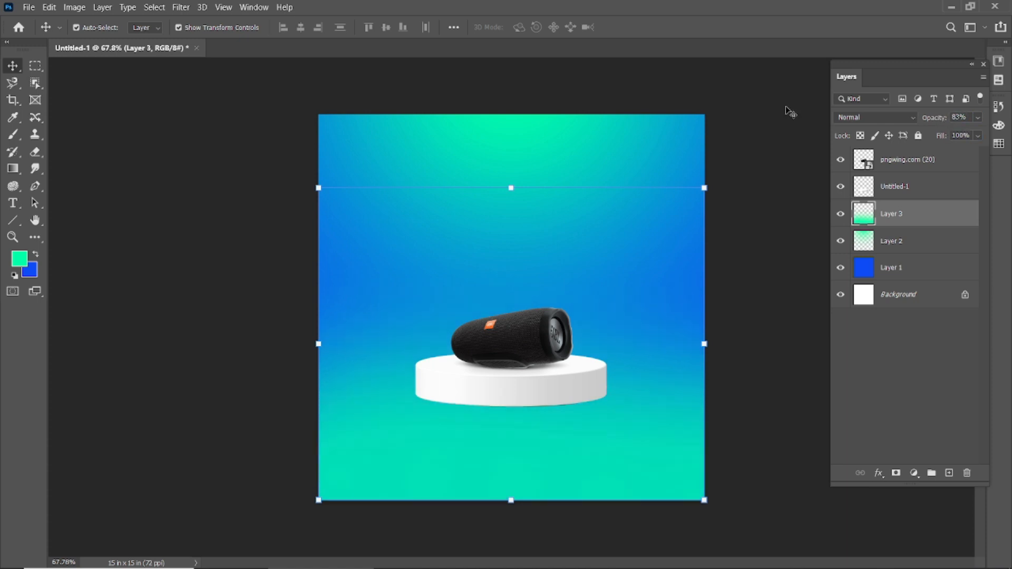
- Add a layer mask to Layer 3 and paint its upper part black with an 800 px brush to form a soft horizon
click(896, 473)
click(13, 140)
drag(311, 242, 631, 241)
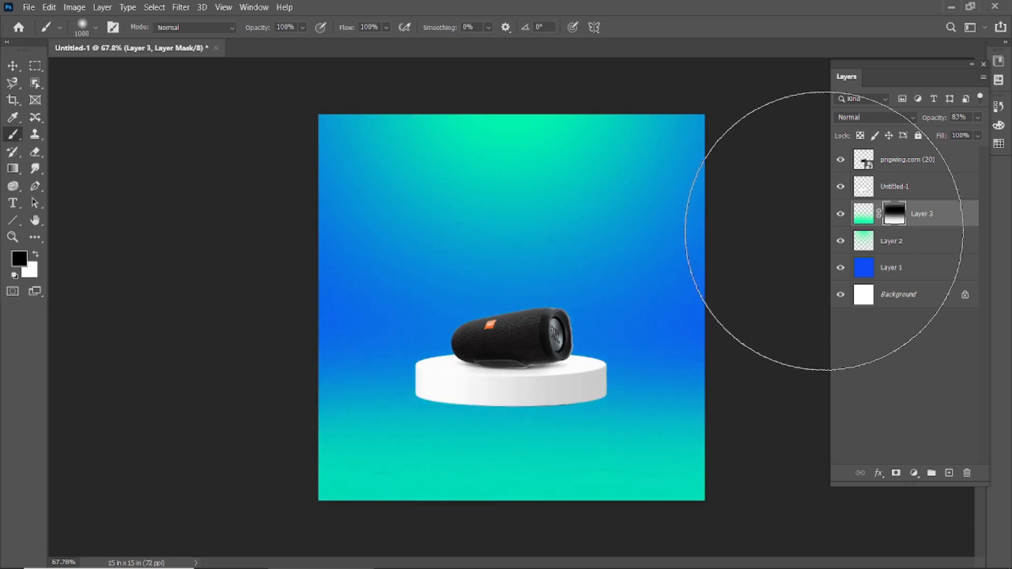
key(ctrl+z)
key(bracketleft)
key(bracketleft)
mouse_move(312, 239)
mouse_down()
mouse_move(486, 238)
mouse_move(795, 206)
mouse_up()
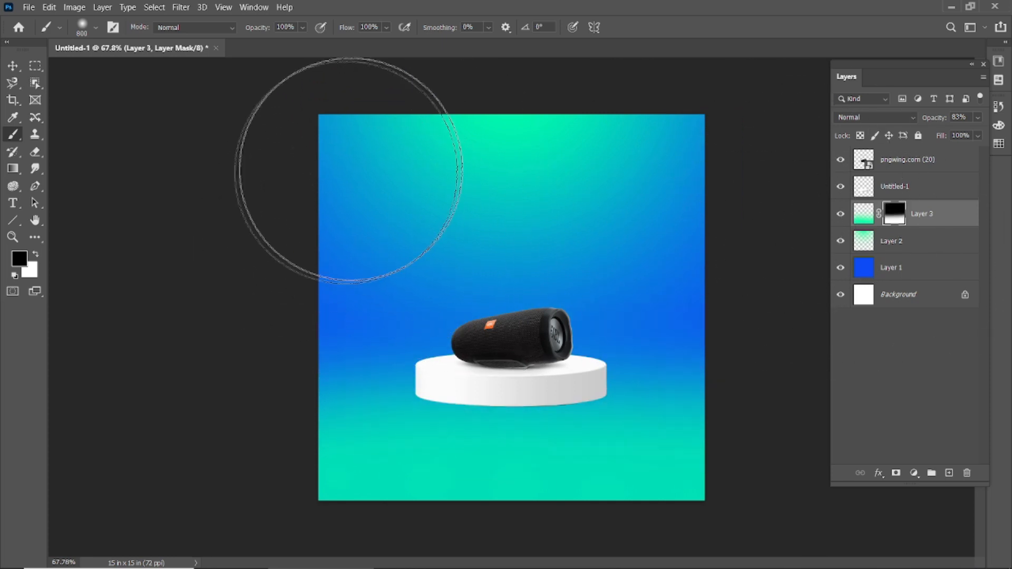
click(13, 65)
click(639, 433)
scroll(583, 438, down, 3)
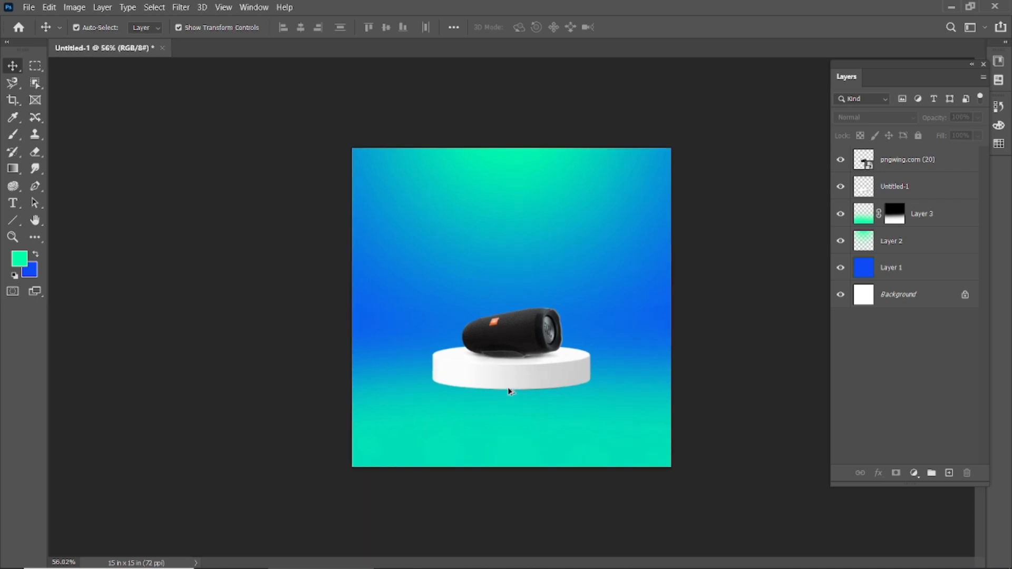
- Hide the white podium layer Untitled-1
scroll(508, 387, up, 5)
scroll(507, 387, down, 1)
scroll(507, 388, up, 1)
click(524, 412)
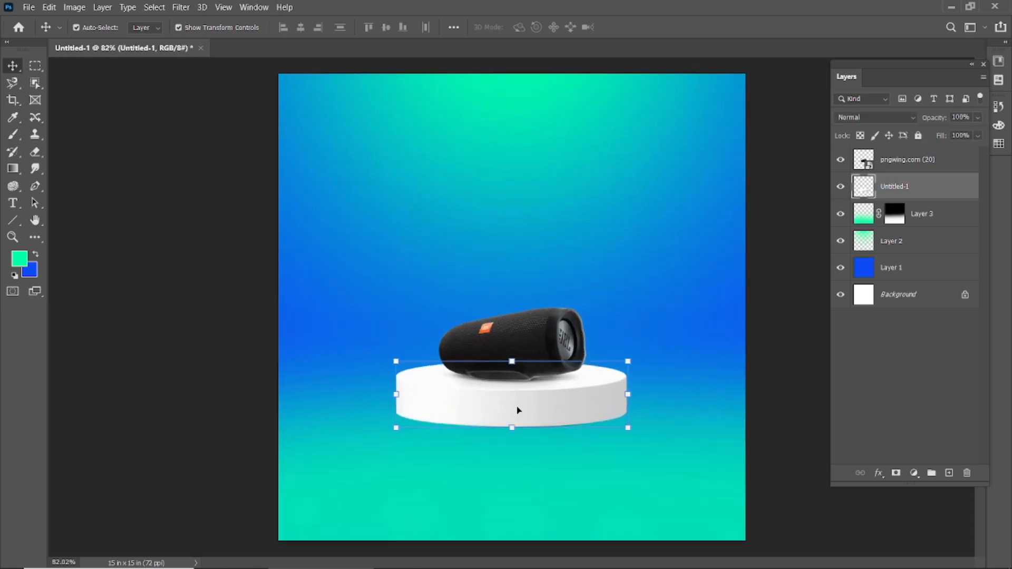
double_click(967, 195)
click(989, 162)
click(841, 191)
- Move the speaker down onto the green floor, scale it to about 55%, rotate it to about 13.2° and center it horizontally
drag(531, 352, 522, 417)
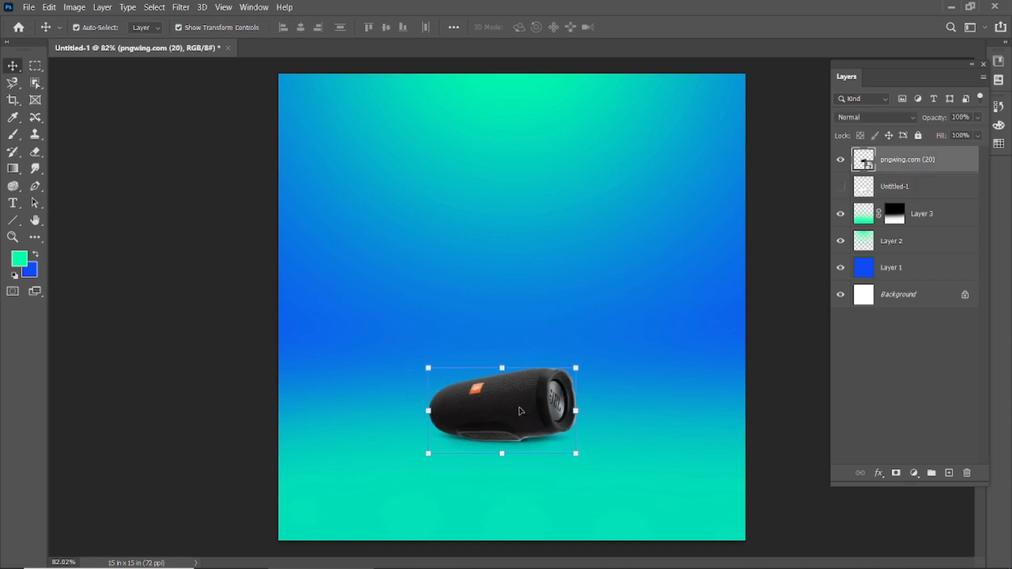
scroll(560, 371, down, 1)
drag(575, 362, 611, 351)
drag(618, 311, 689, 285)
drag(465, 394, 532, 356)
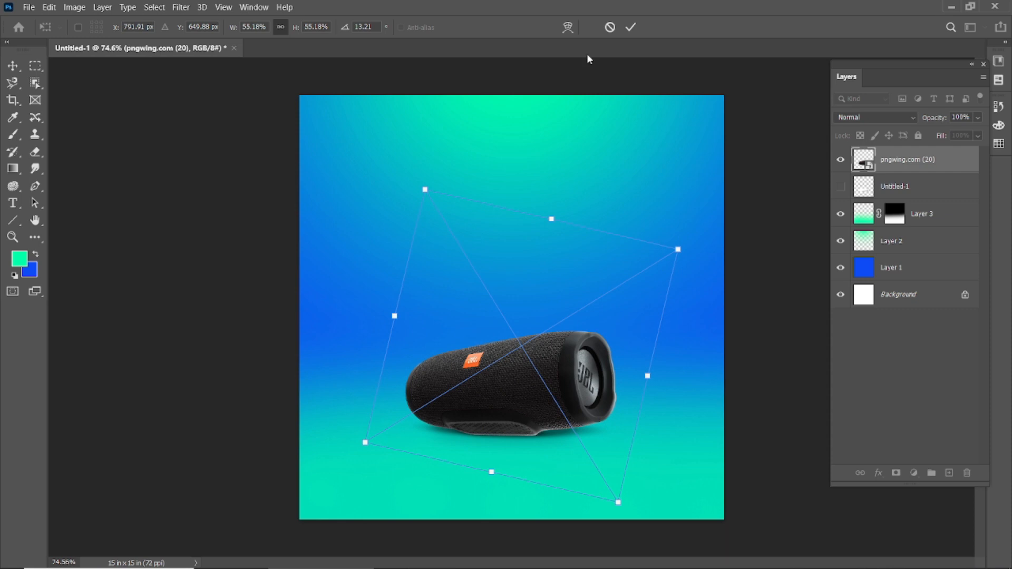
click(631, 27)
click(240, 268)
drag(520, 402, 515, 396)
click(165, 353)
- Switch Layer 2 off and on to compare the background with and without the upper green glow
scroll(514, 399, down, 1)
scroll(509, 392, up, 2)
scroll(537, 409, down, 1)
click(498, 112)
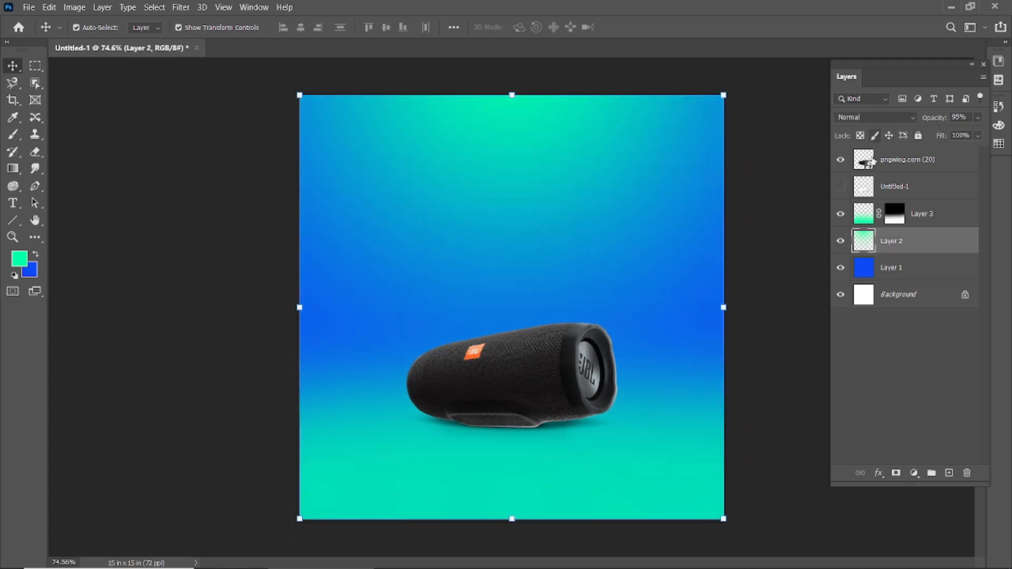
click(841, 244)
click(841, 244)
click(784, 302)
scroll(551, 375, down, 2)
scroll(639, 409, up, 2)
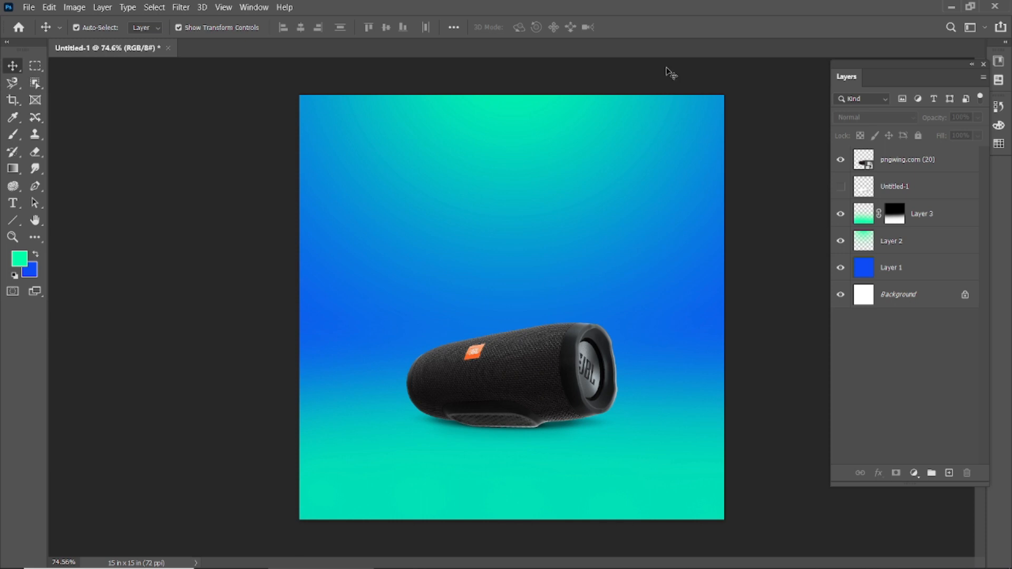
- Nudge the speaker slightly upward and deselect it
click(506, 386)
drag(508, 383, 507, 381)
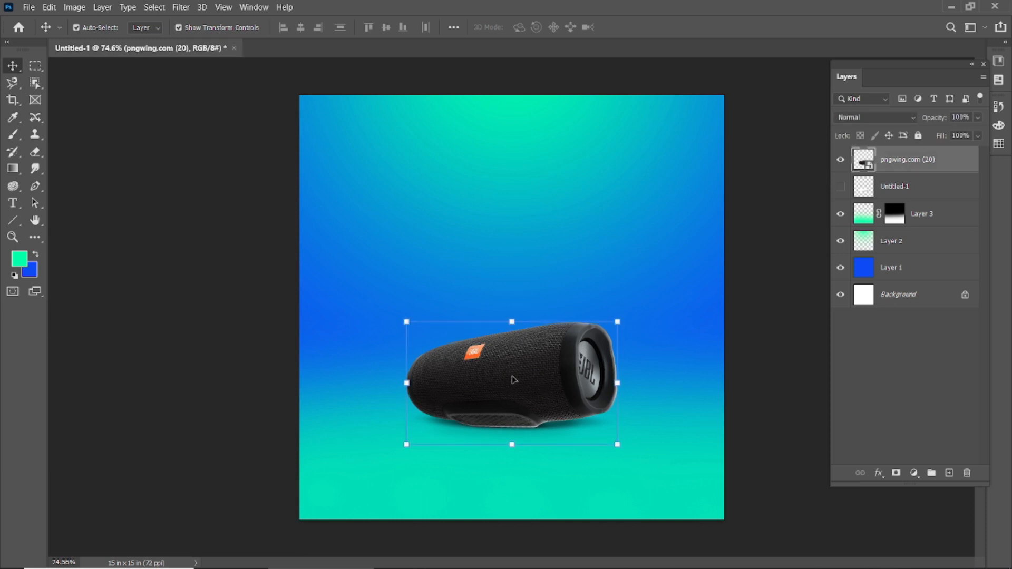
click(210, 321)
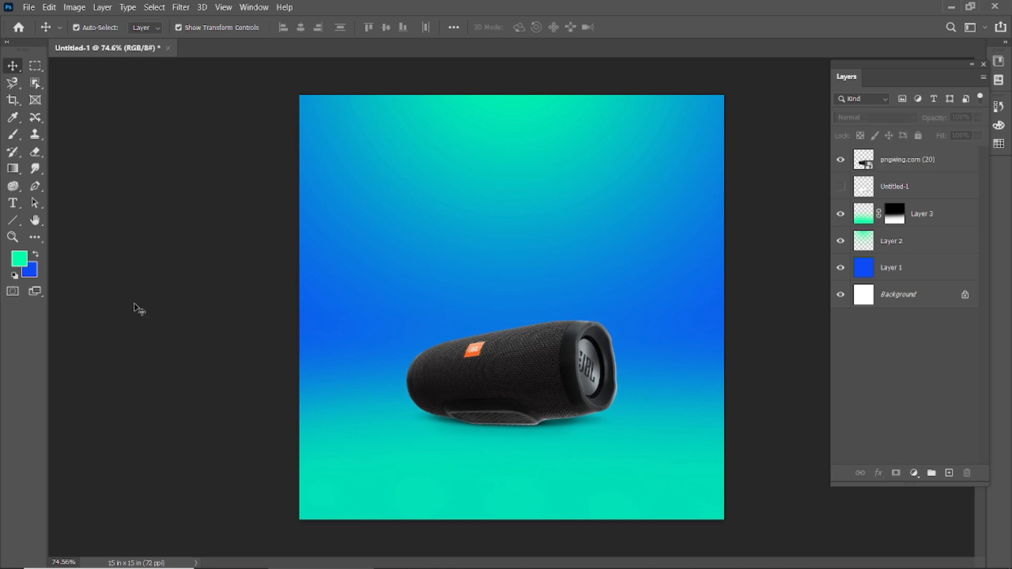
- Add the heading "JBL Charge 3" in 84 pt Montserrat Regular and center it in the space above the speaker
scroll(446, 383, up, 1)
key(t)
click(432, 195)
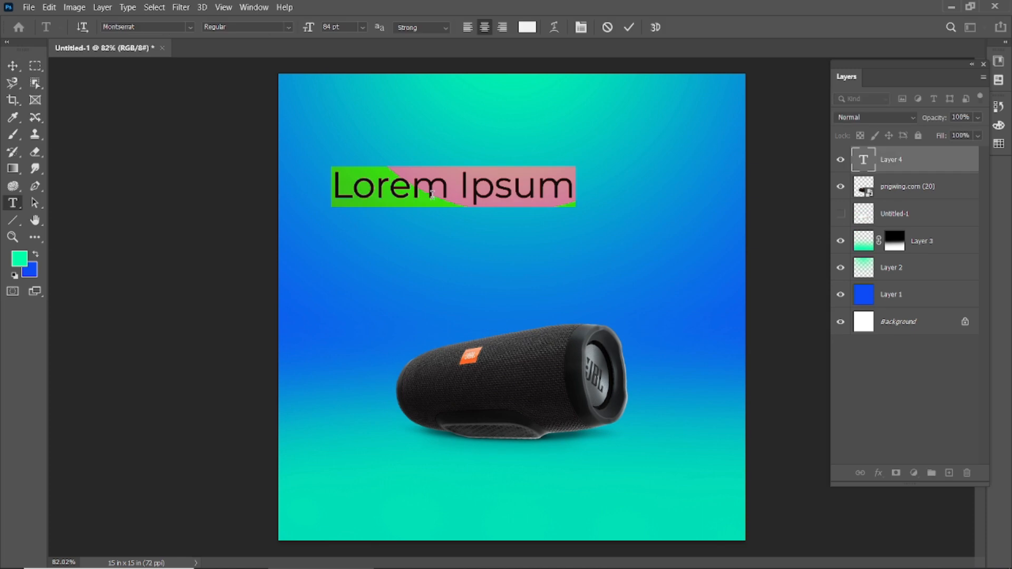
text(JBL)
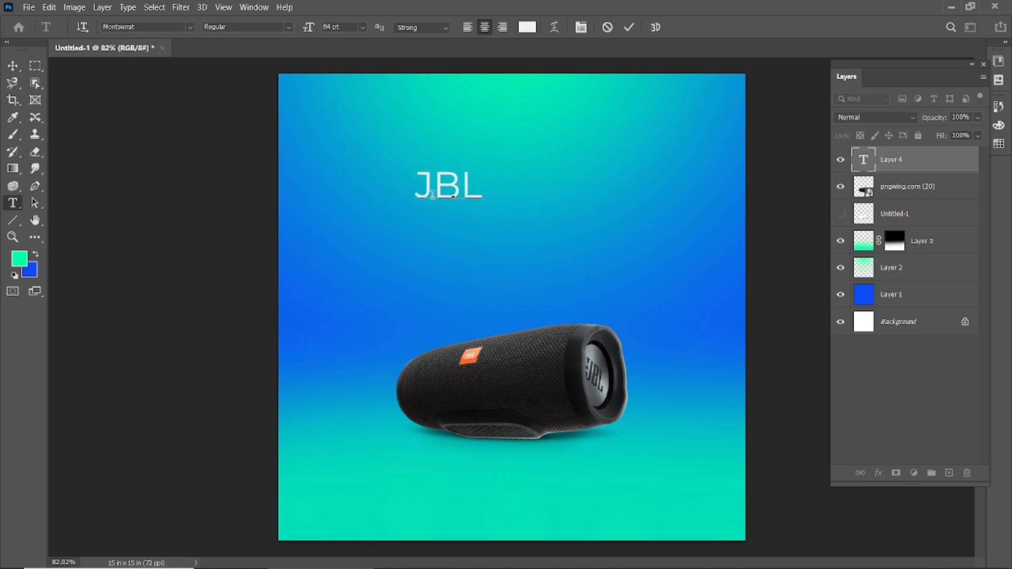
text( Charge)
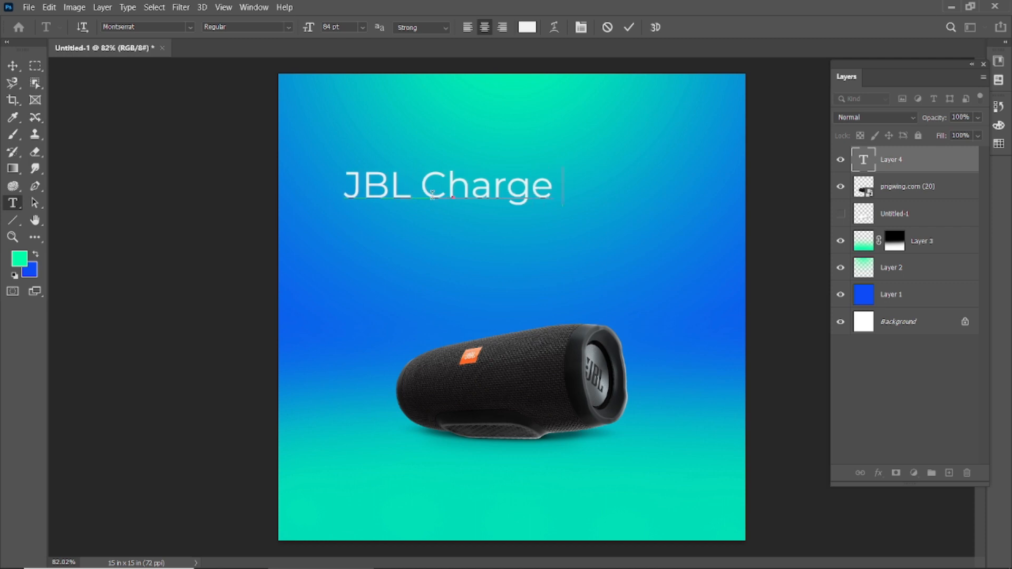
text( 3)
click(629, 27)
click(13, 65)
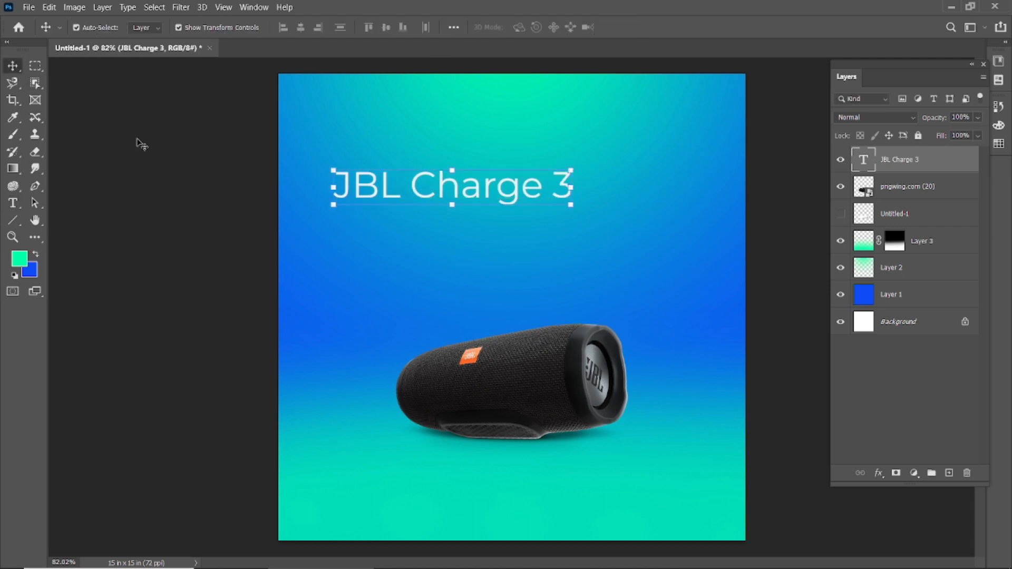
drag(371, 186, 441, 186)
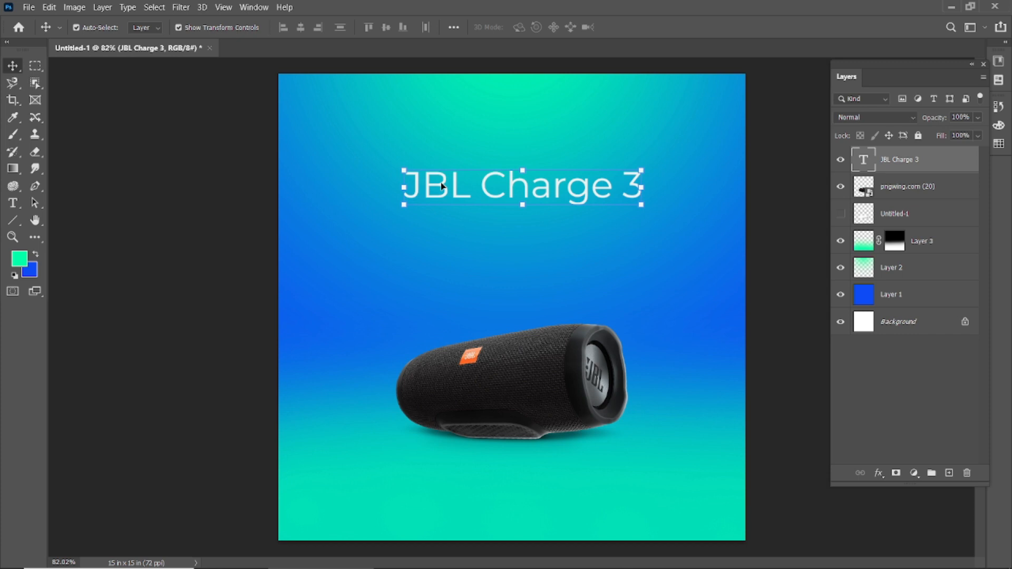
- Change the heading's font style to Montserrat ExtraBold
double_click(443, 184)
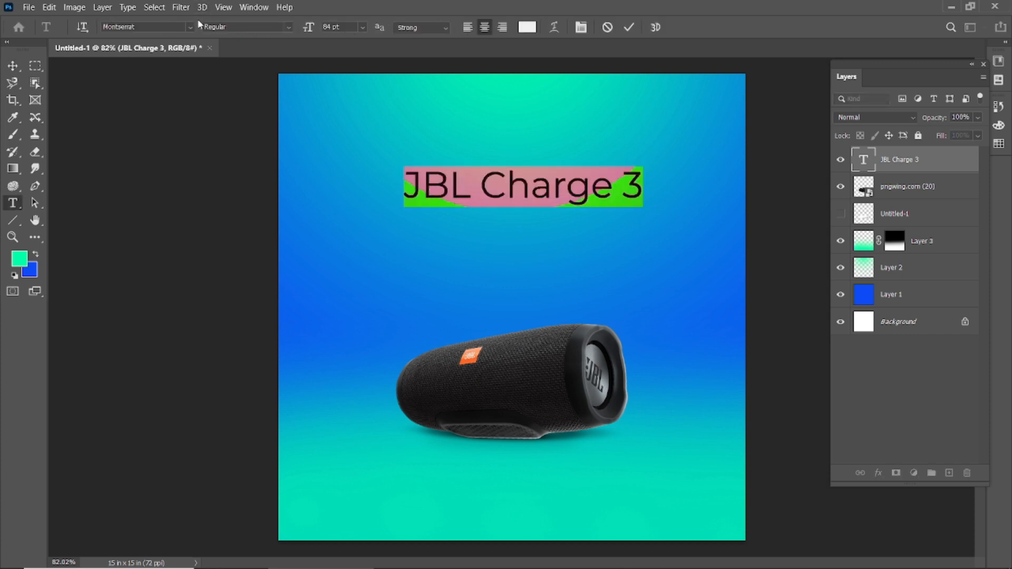
click(191, 27)
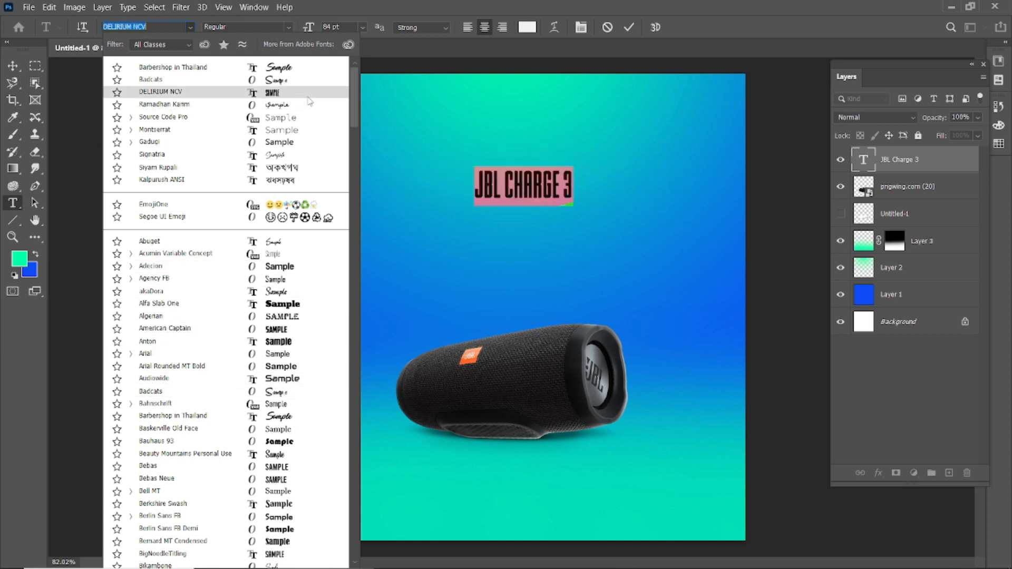
click(131, 129)
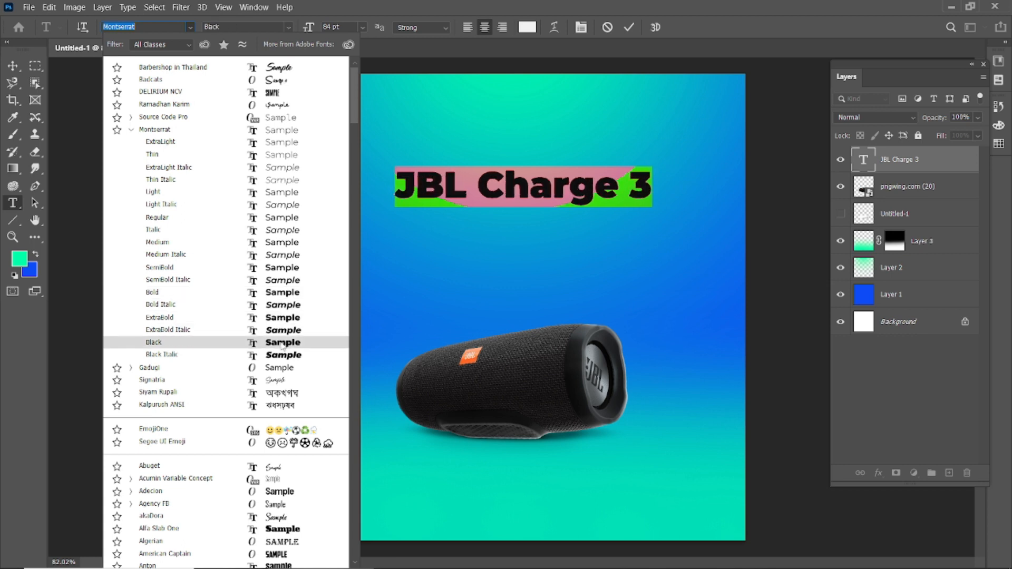
click(283, 321)
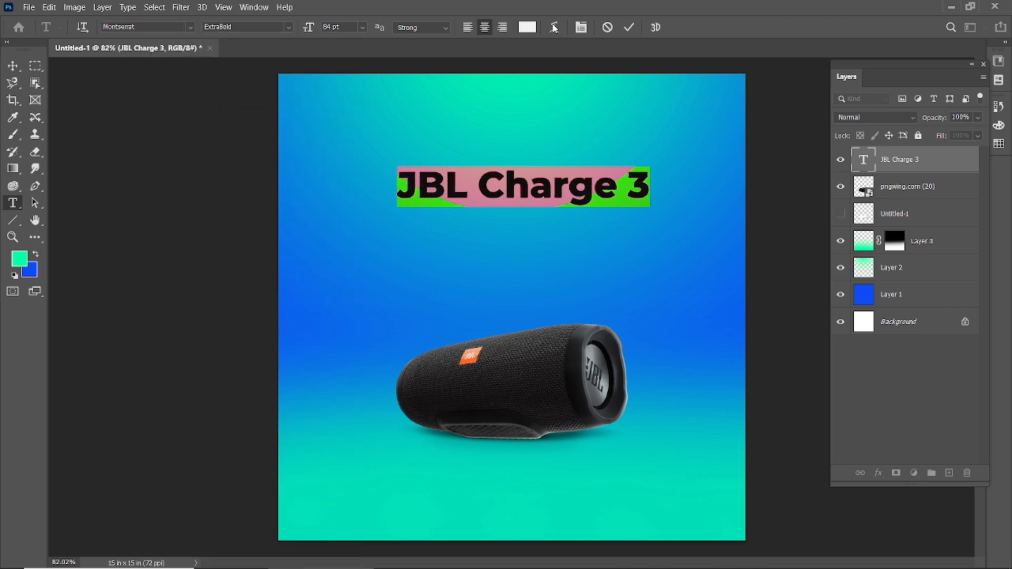
click(633, 27)
key(v)
click(169, 135)
- Reduce the heading to 66 pt and place it centered near the canvas's upper edge
drag(516, 194, 501, 179)
double_click(544, 175)
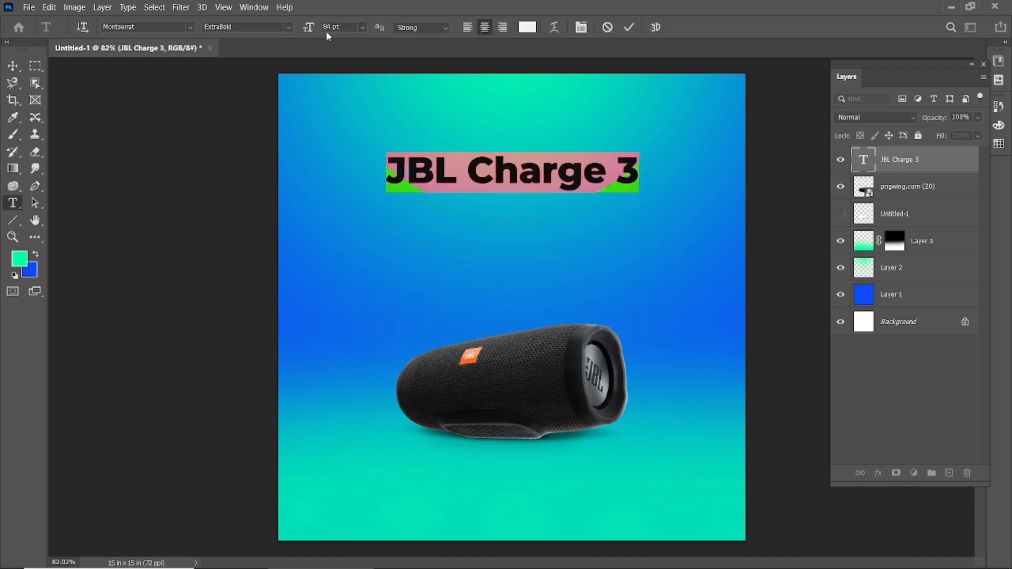
drag(310, 28, 302, 35)
click(631, 28)
key(v)
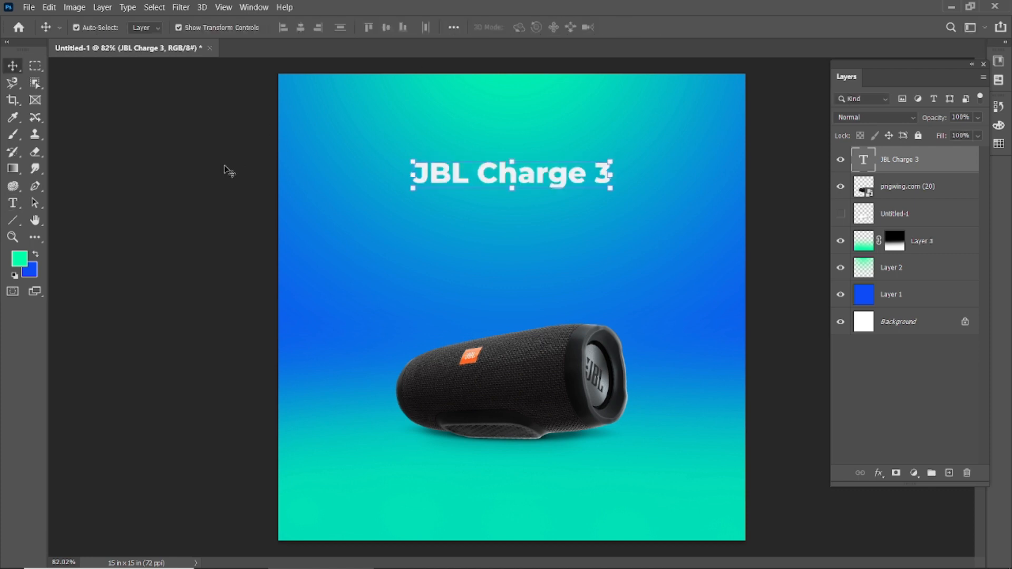
drag(442, 175, 487, 156)
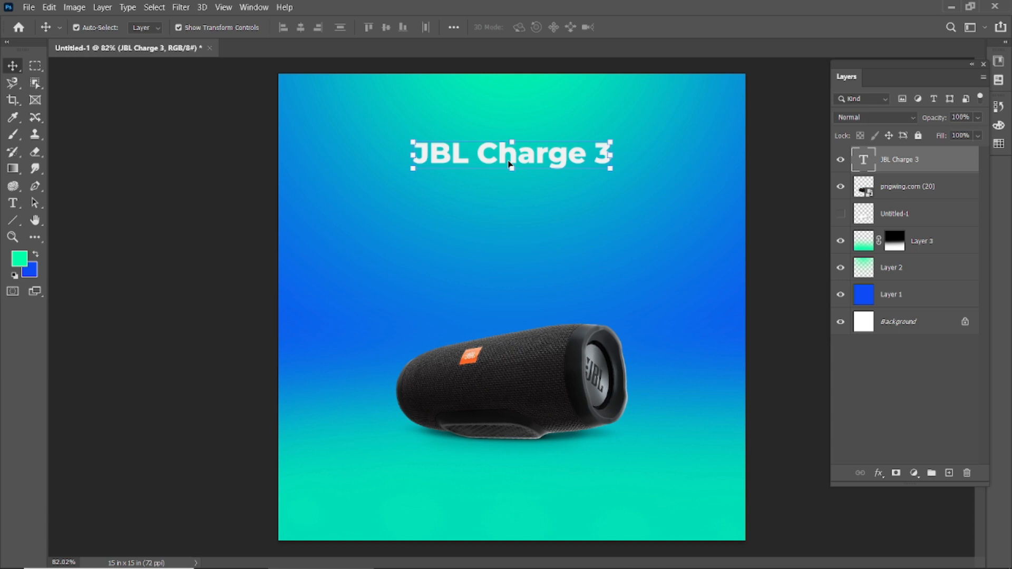
- Add a placeholder text line below the heading in Montserrat Thin at 38 pt
click(13, 203)
click(190, 27)
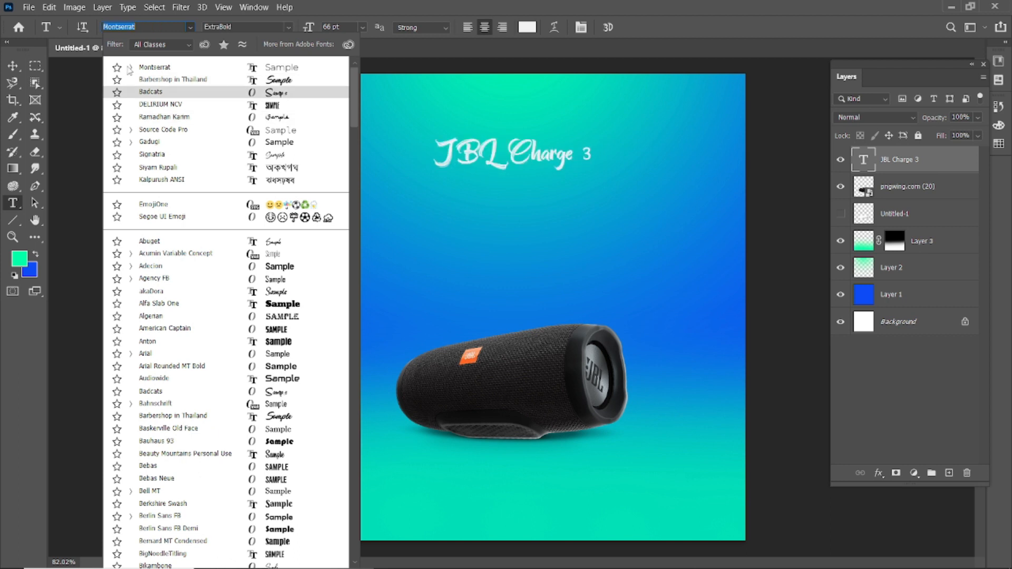
click(131, 67)
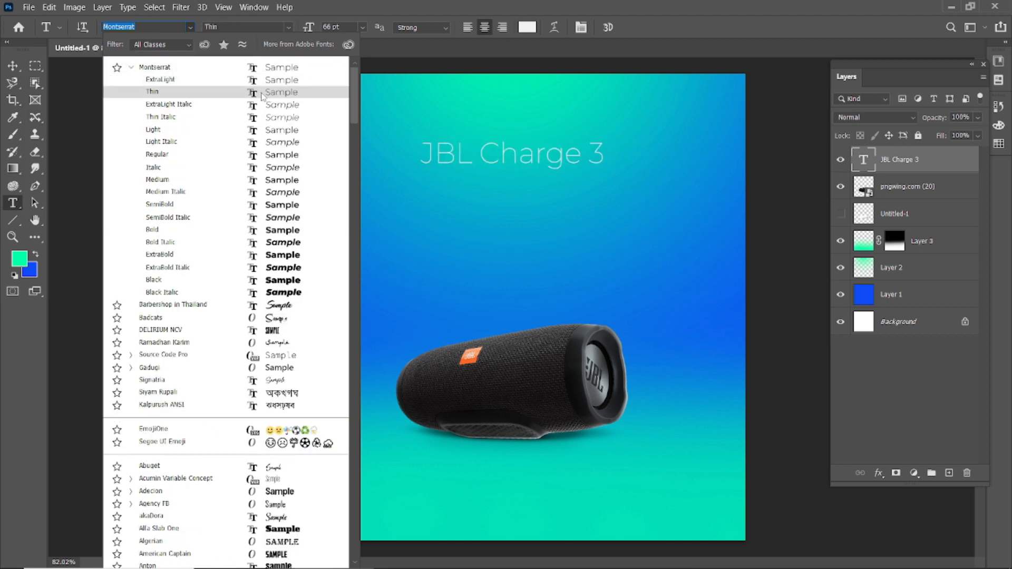
click(258, 254)
click(417, 202)
click(190, 27)
click(130, 67)
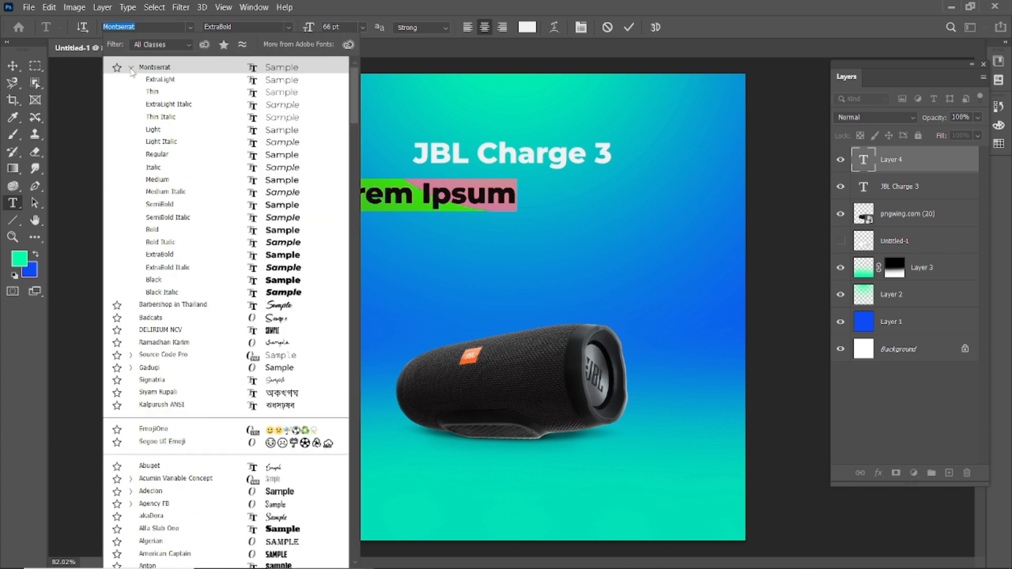
click(274, 93)
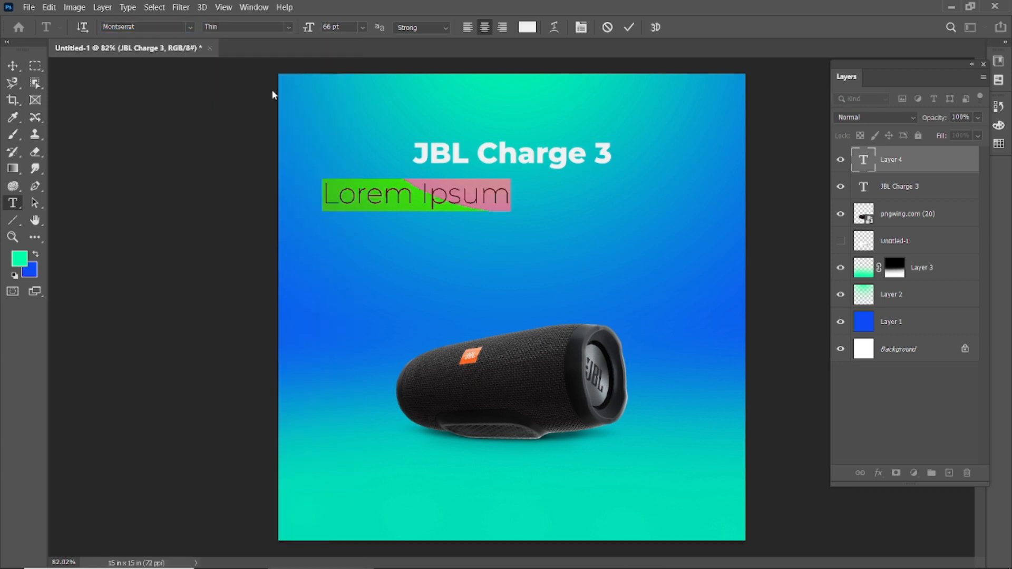
drag(311, 32, 258, 32)
click(629, 26)
- Replace the placeholder text with the three-line tagline "MAKE A SPLASH WITH / WATERPROOF / DESIGN"
drag(370, 201, 469, 193)
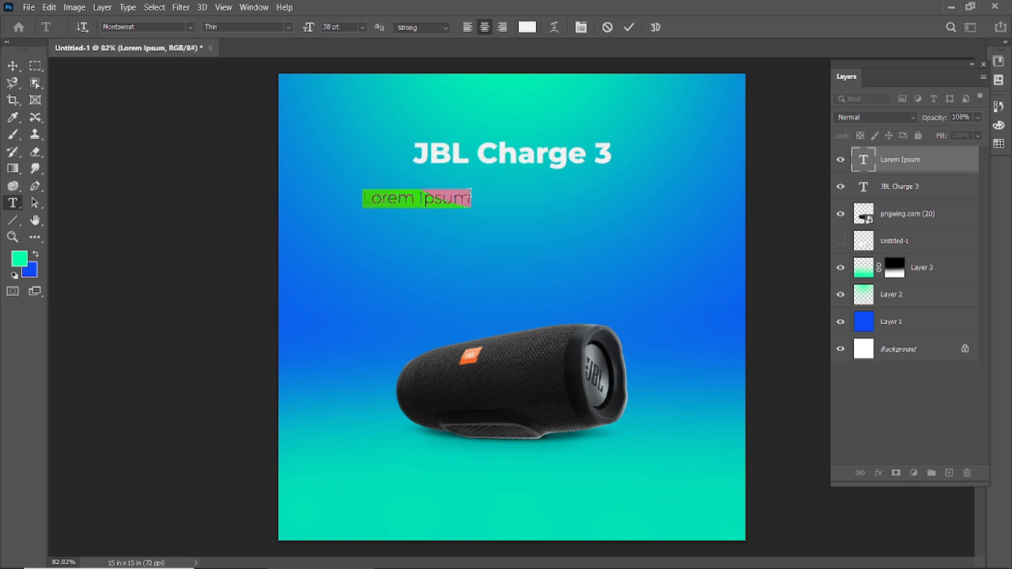
text(MAKE A S)
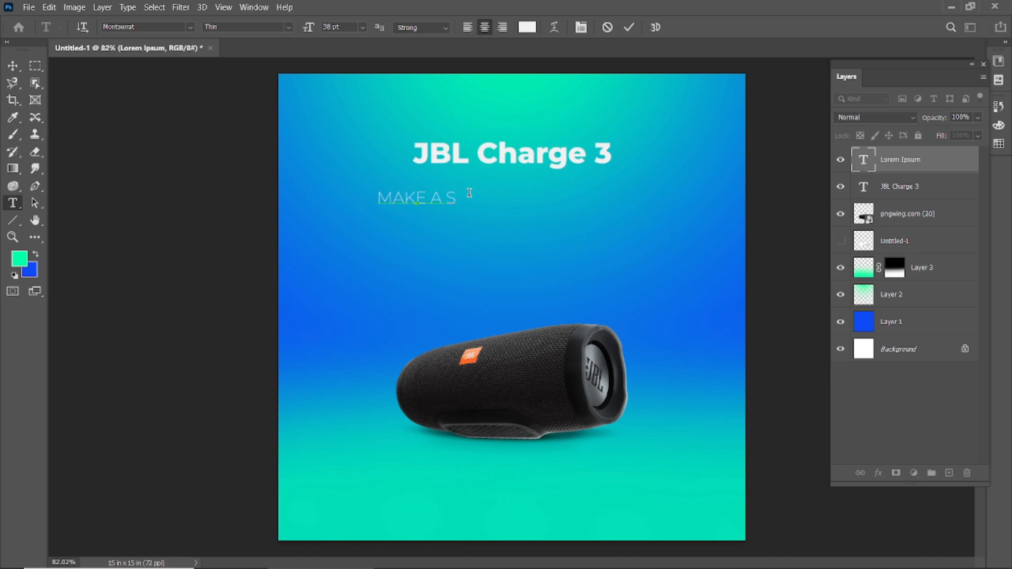
text(PLASH WITH)
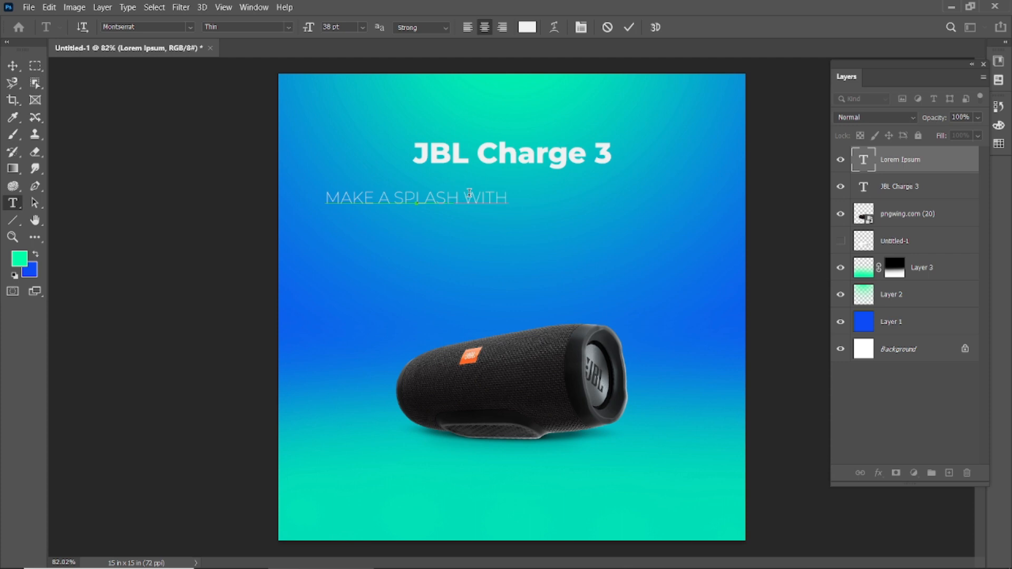
text(WOR)
key(BackSpace)
key(BackSpace)
text(ATERPROOF )
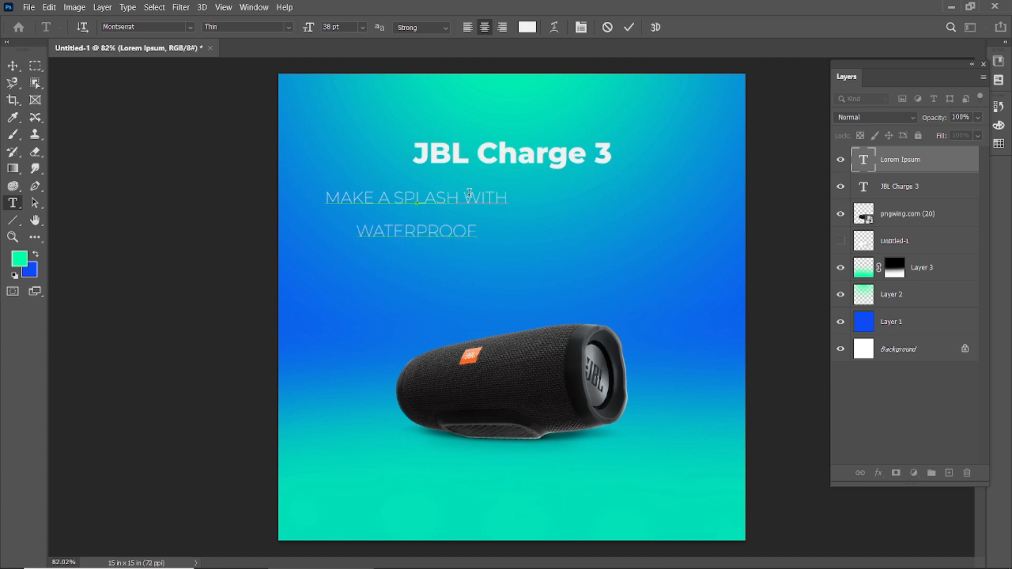
text(DESIGN)
click(630, 27)
- Reduce the tagline to 25 pt, tighten its line spacing, and move it slightly closer to the canvas centre
drag(328, 193, 457, 273)
key(ctrl+t)
drag(810, 114, 749, 123)
drag(809, 113, 803, 117)
click(629, 27)
key(v)
drag(406, 222, 416, 217)
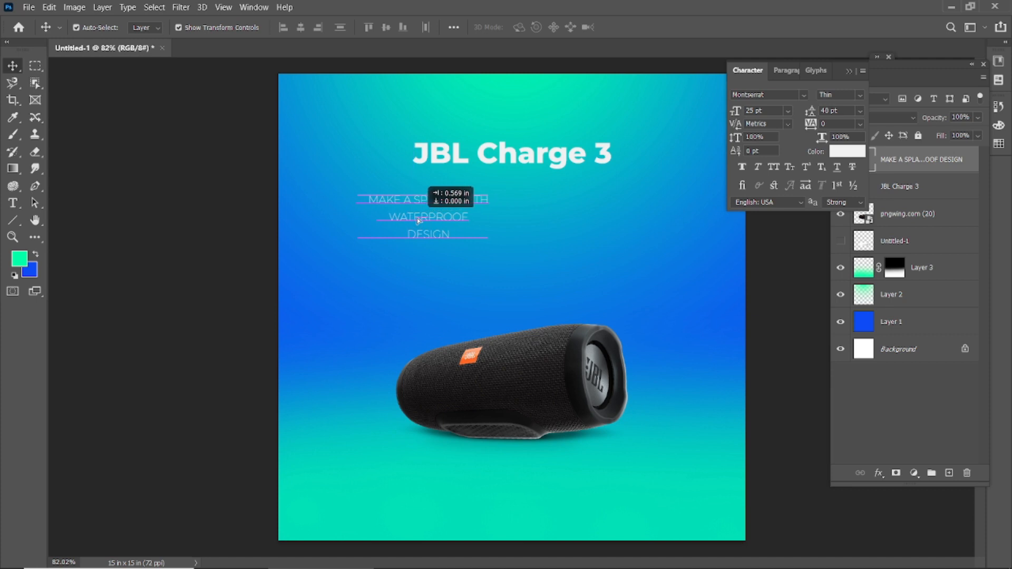
- Set the tagline's font size to 22 pt and its leading to 32 pt
double_click(416, 217)
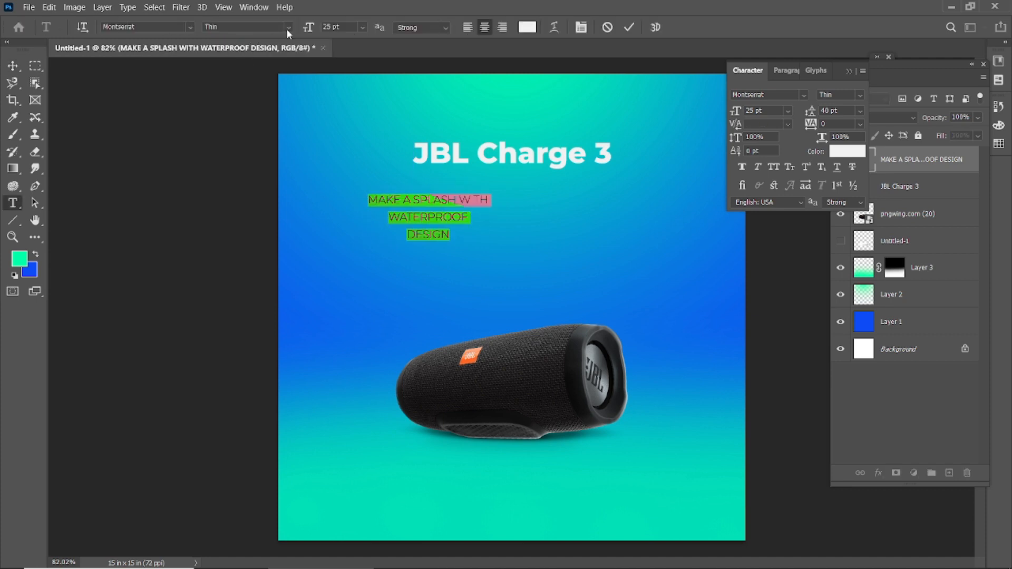
drag(308, 27, 298, 27)
drag(811, 114, 799, 114)
click(629, 27)
key(v)
click(196, 191)
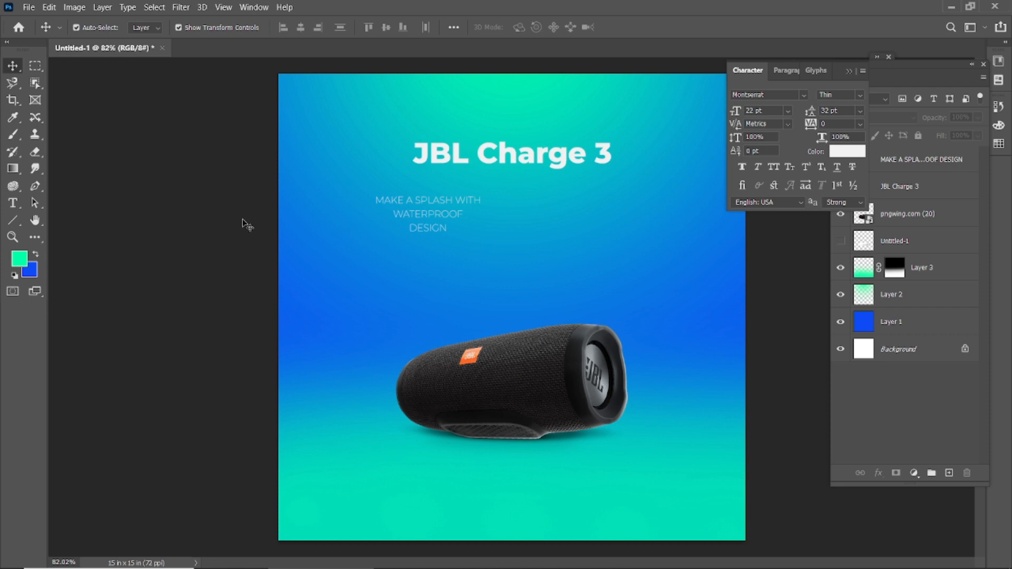
- Draw a vertical divider line about 1.54 in tall just to the right of the tagline
click(13, 220)
scroll(541, 200, up, 3)
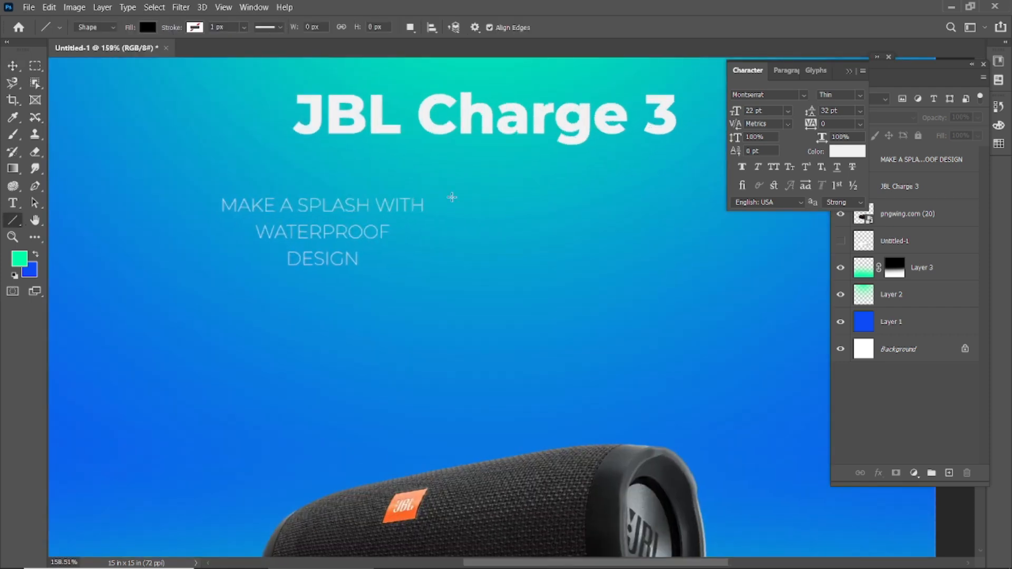
drag(451, 192, 452, 283)
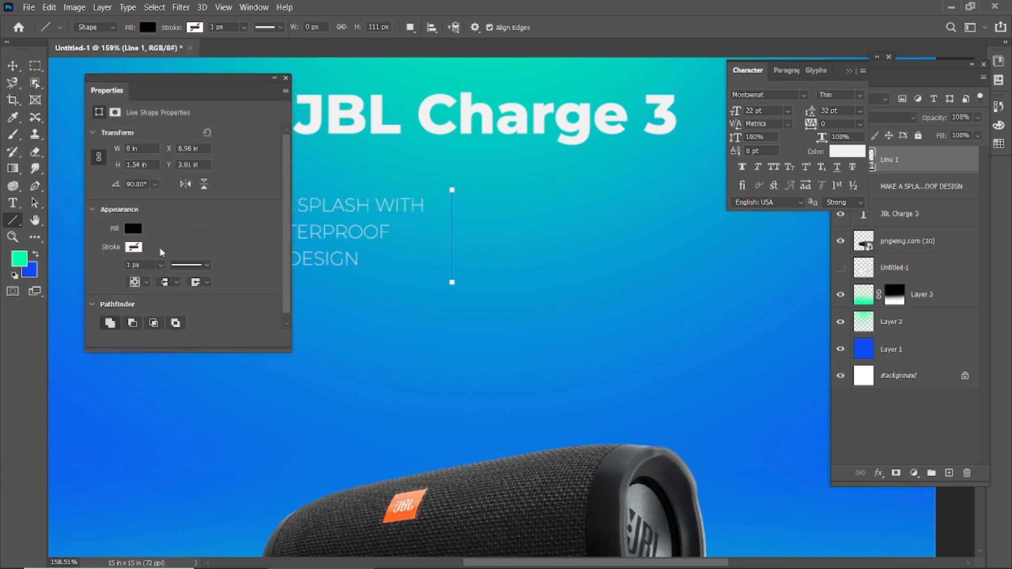
- Remove the divider line's fill and give it a white stroke 1.22 px wide
click(134, 229)
click(107, 255)
click(132, 249)
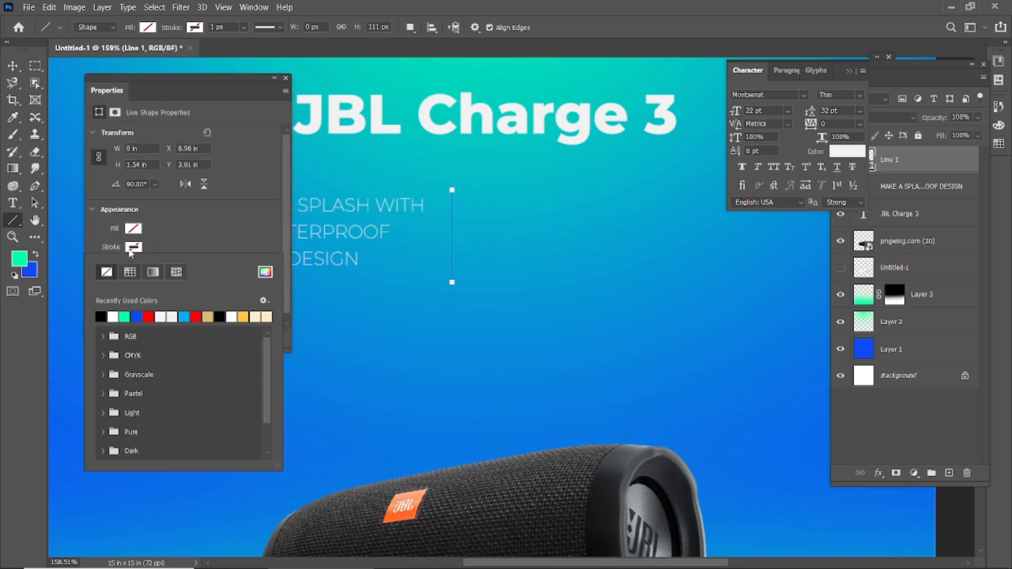
click(113, 316)
click(176, 237)
click(161, 265)
drag(164, 283, 165, 284)
click(127, 265)
text(2k)
key(Return)
click(509, 242)
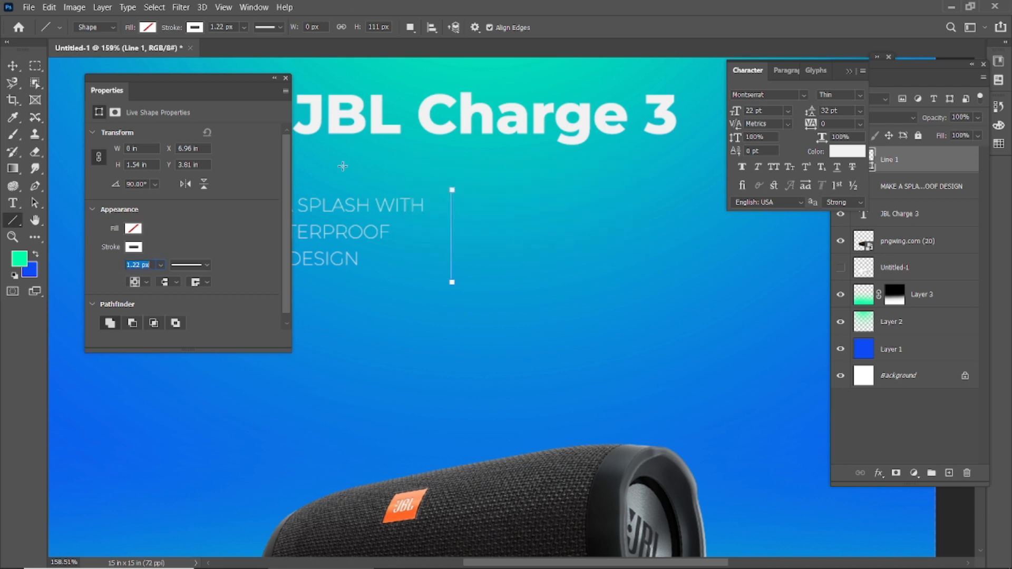
click(286, 78)
key(v)
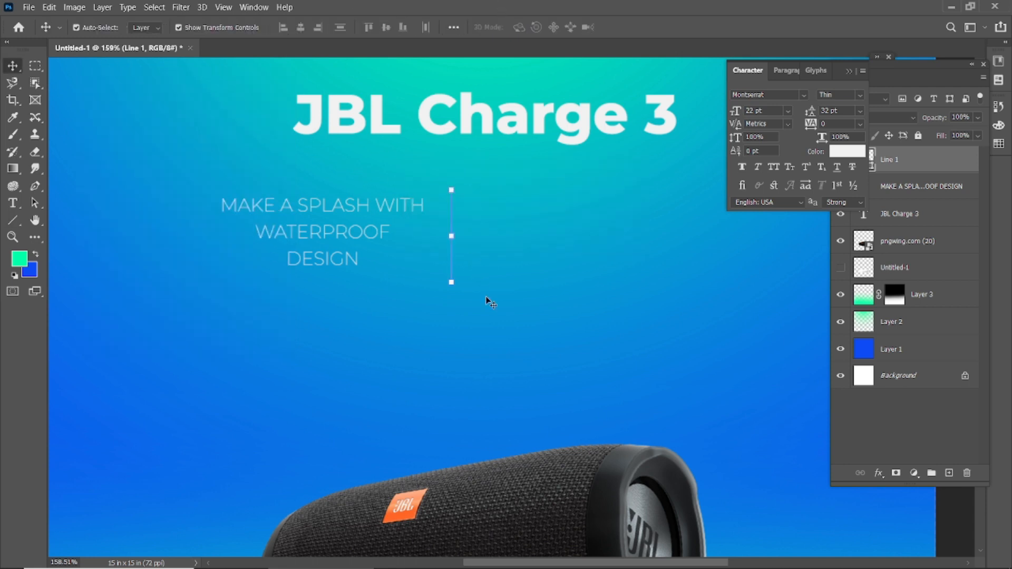
- Lock the background colour and gradient layers Layer 1, Layer 2 and Layer 3
click(456, 265)
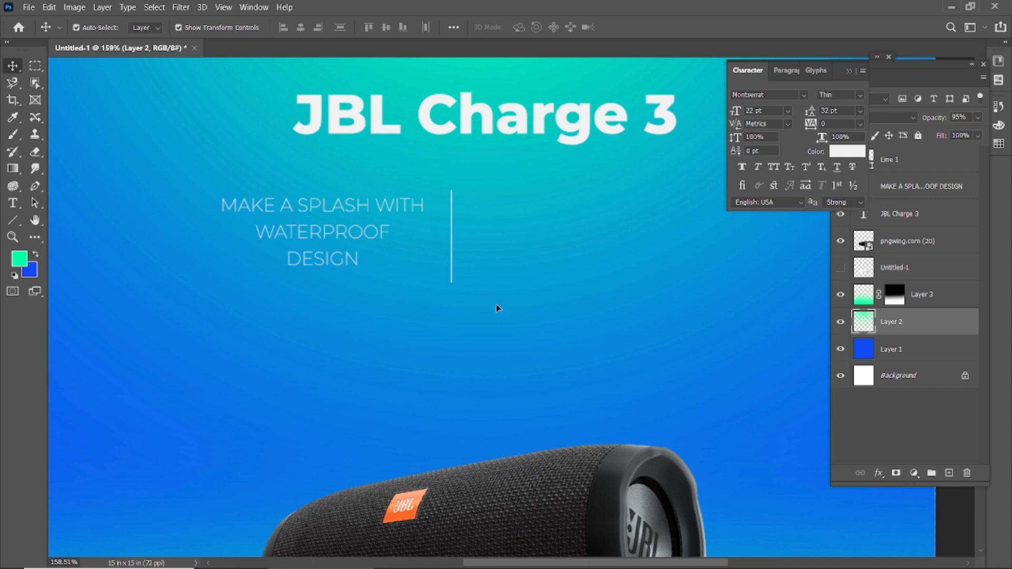
click(871, 94)
click(918, 136)
click(896, 349)
ctrl+click(897, 293)
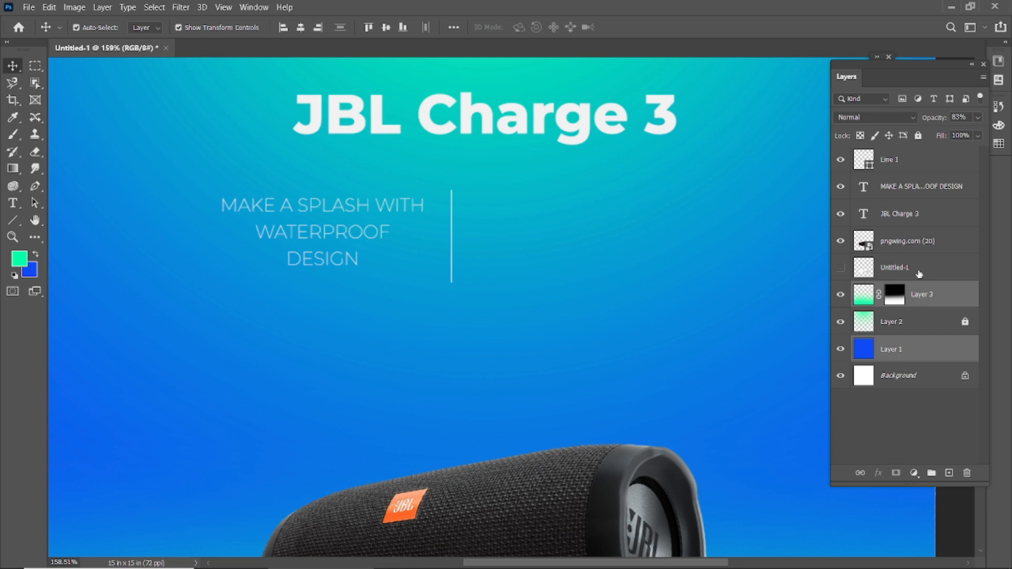
click(918, 135)
- Align the vertical centres of the tagline and the divider line
click(451, 262)
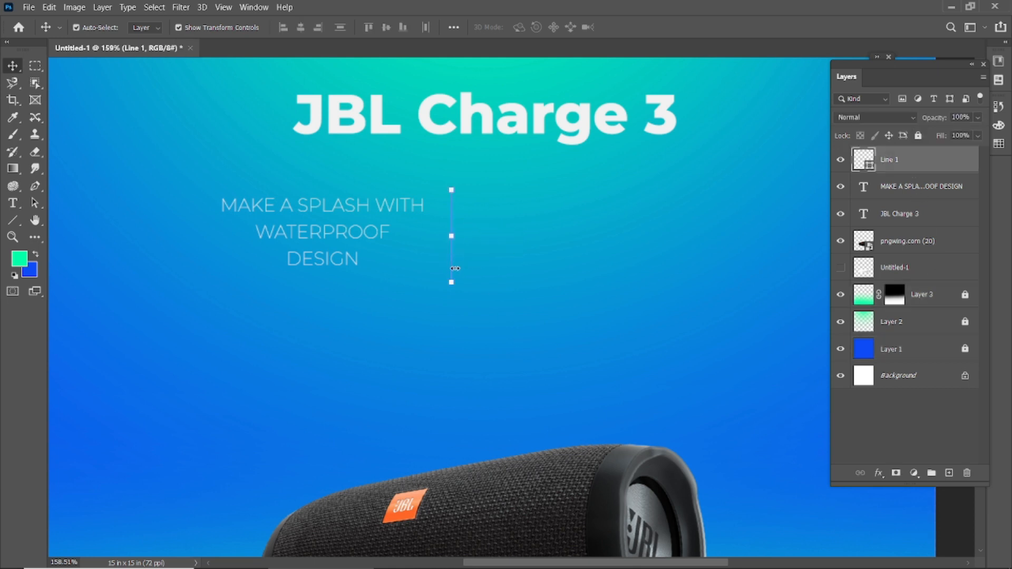
scroll(452, 251, up, 3)
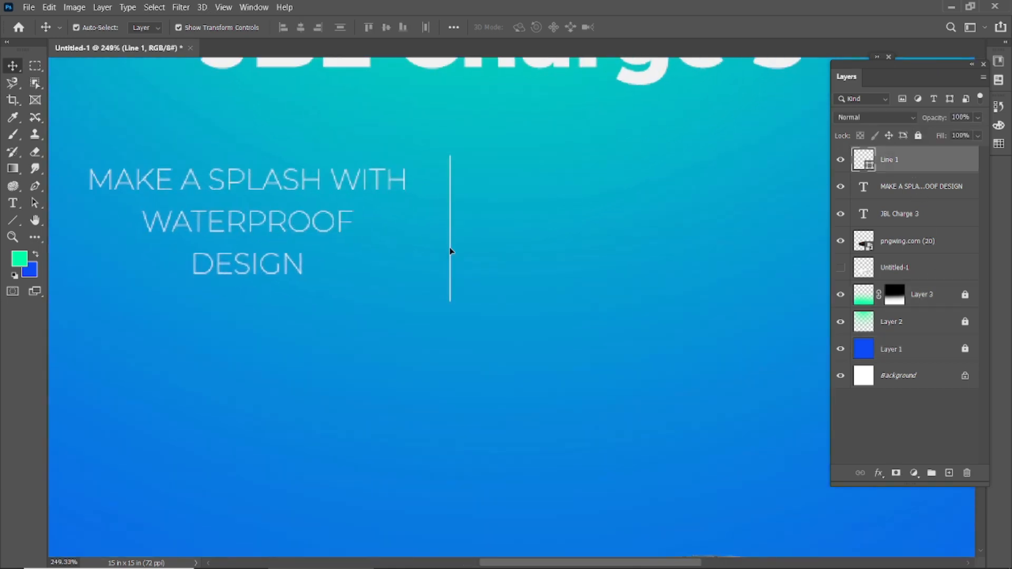
click(340, 180)
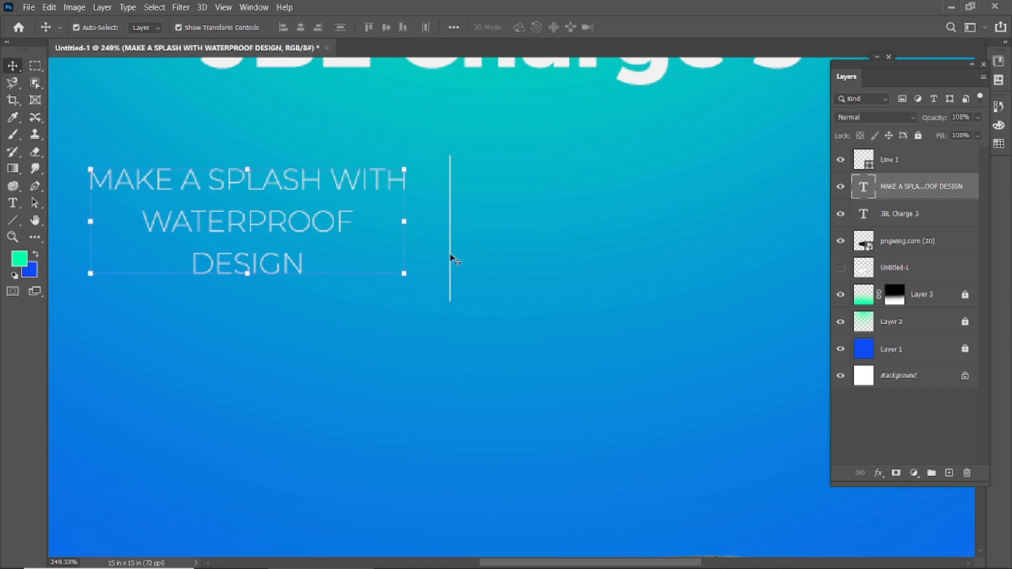
click(450, 256)
shift+click(345, 182)
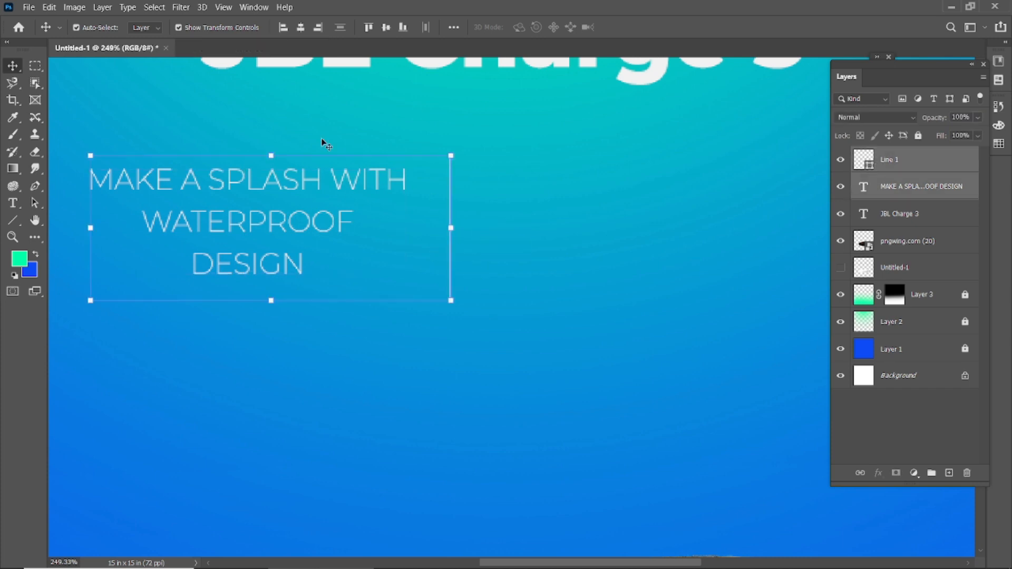
click(478, 199)
scroll(416, 271, down, 3)
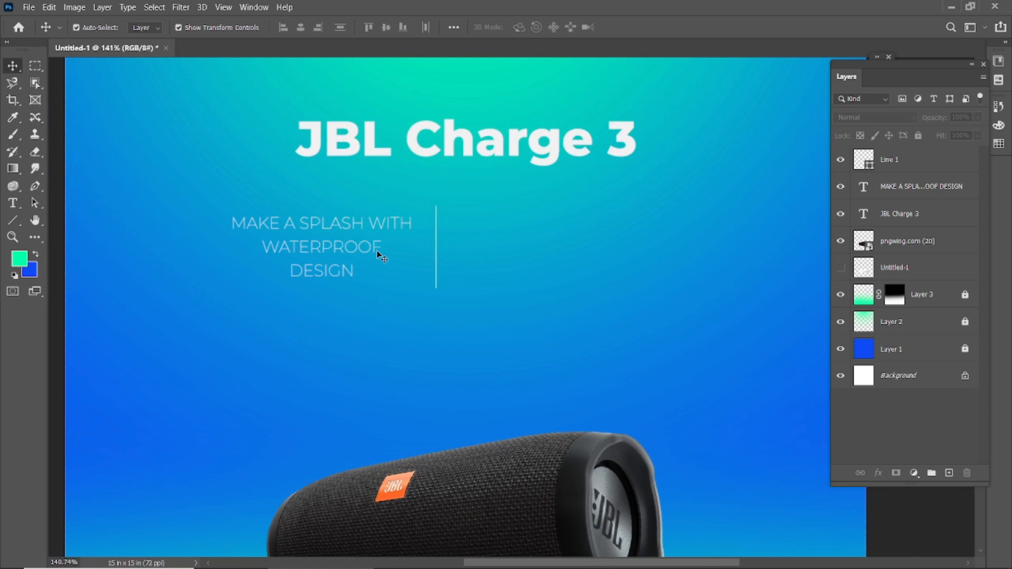
- Duplicate the tagline on the other side of the divider and change the copy to "UP TO / 12 HOURS / OF PLAYTIME"
scroll(387, 255, up, 1)
drag(319, 246, 548, 255)
key(t)
click(472, 217)
key(ctrl+a)
text(UP TO)
key(BackSpace)
key(BackSpace)
text(TO )
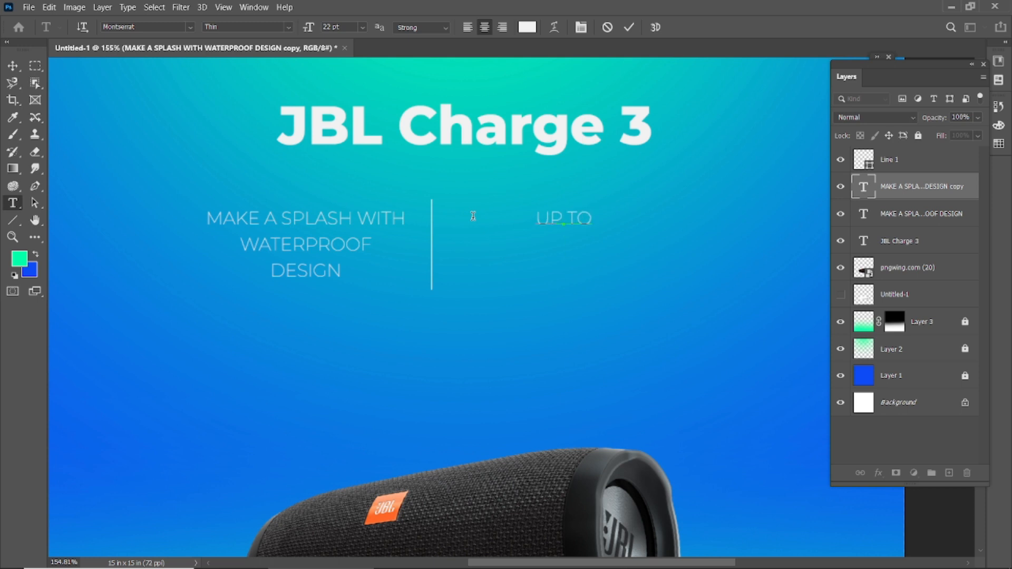
text(12 HOURS)
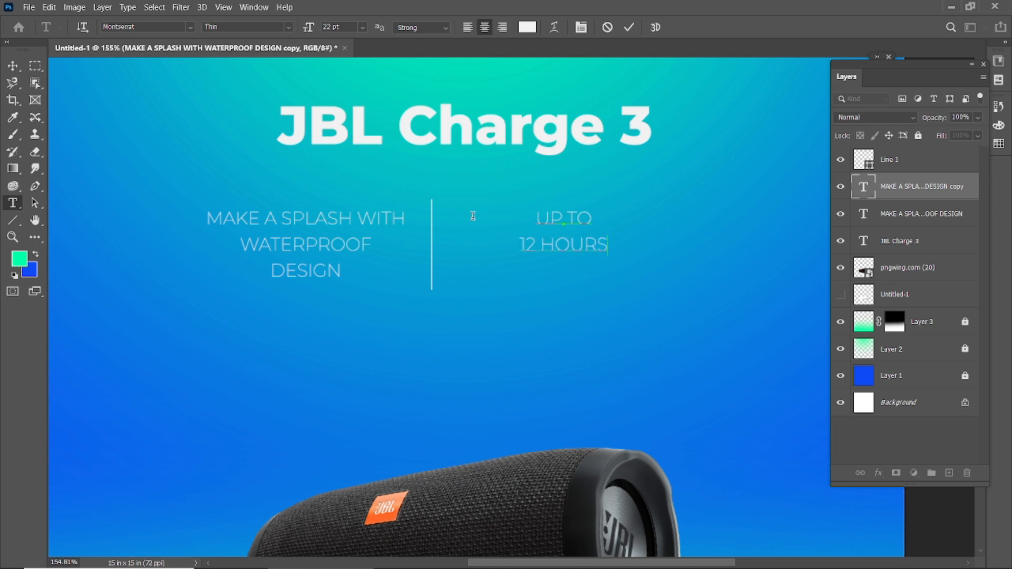
key(Return)
text(OF PLAYTIME)
click(629, 27)
key(v)
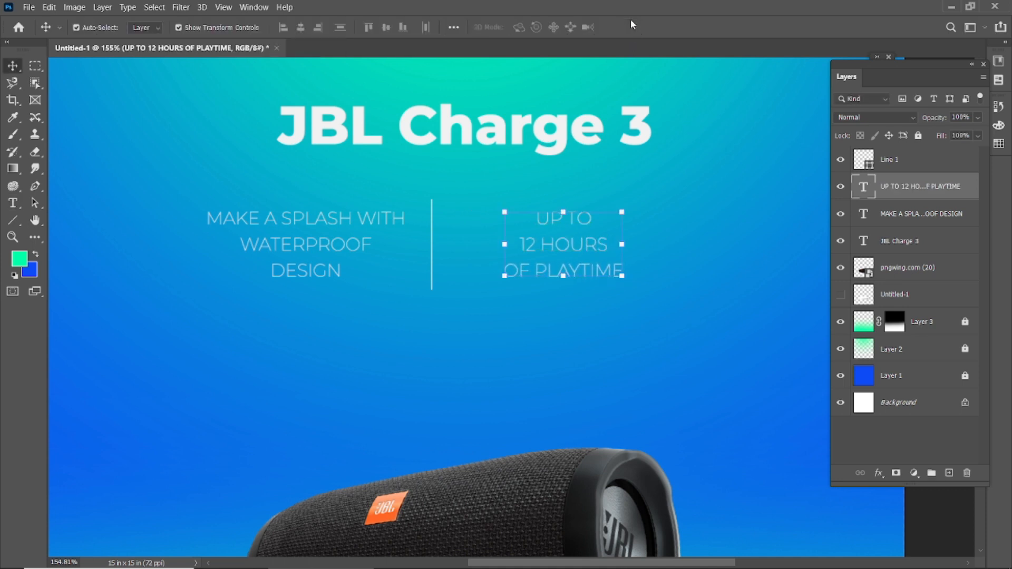
click(432, 252)
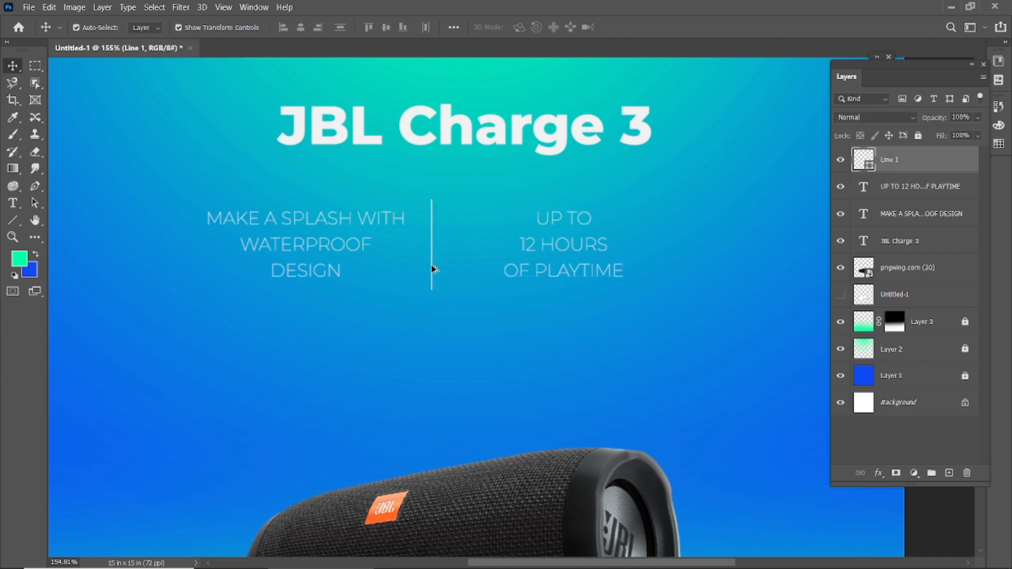
click(560, 271)
click(545, 276)
click(431, 266)
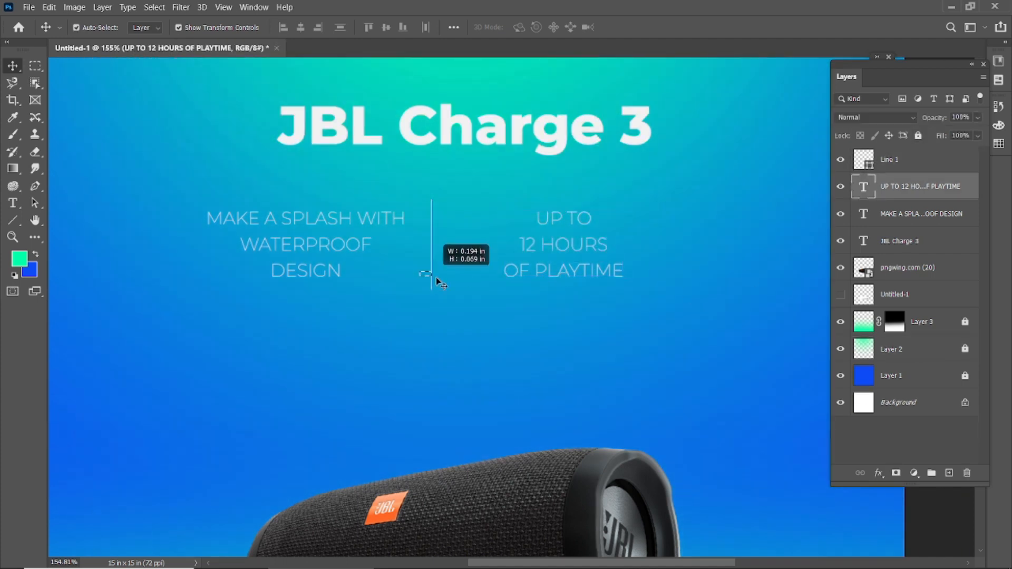
drag(431, 275, 515, 277)
key(ctrl+z)
key(ctrl+z)
key(ctrl+z)
key(ctrl+z)
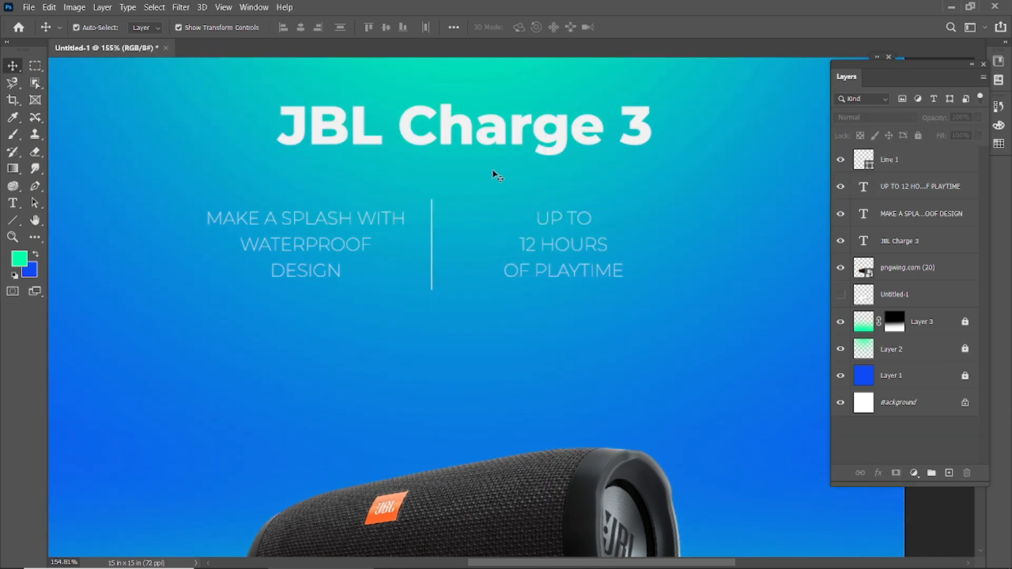
- Duplicate the divider line to the right of the playtime text and move that text closer to the first divider
scroll(643, 285, up, 3)
click(279, 279)
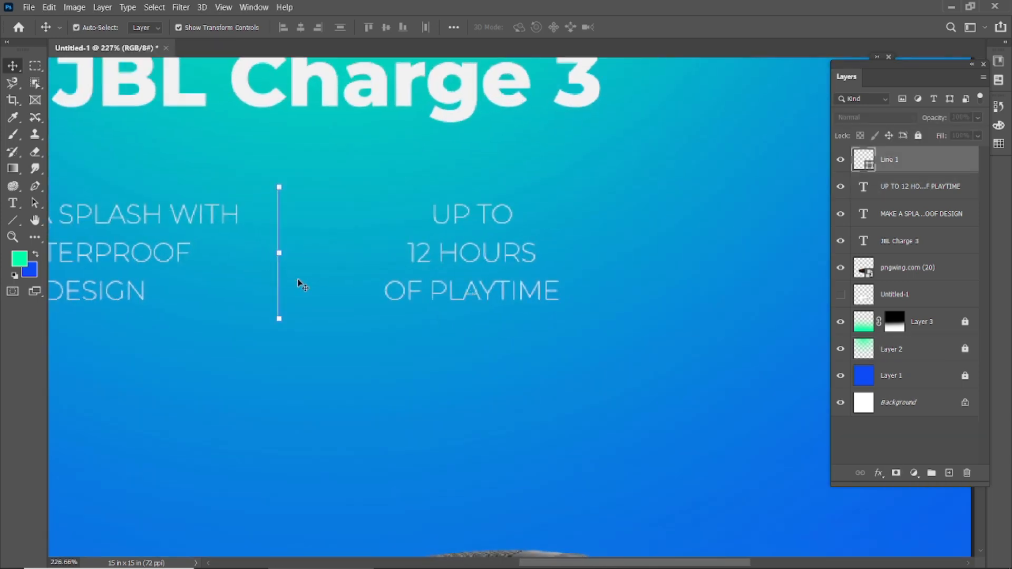
drag(280, 287, 607, 296)
drag(447, 255, 388, 259)
click(228, 250)
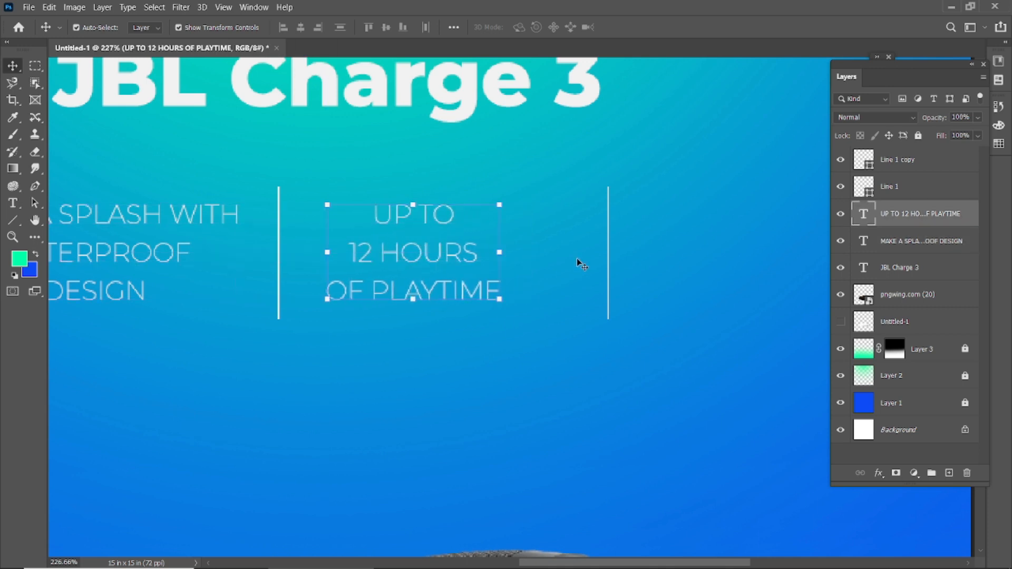
- Delete the duplicated divider and place a new copy of the first divider closer to the right of the playtime text
click(608, 272)
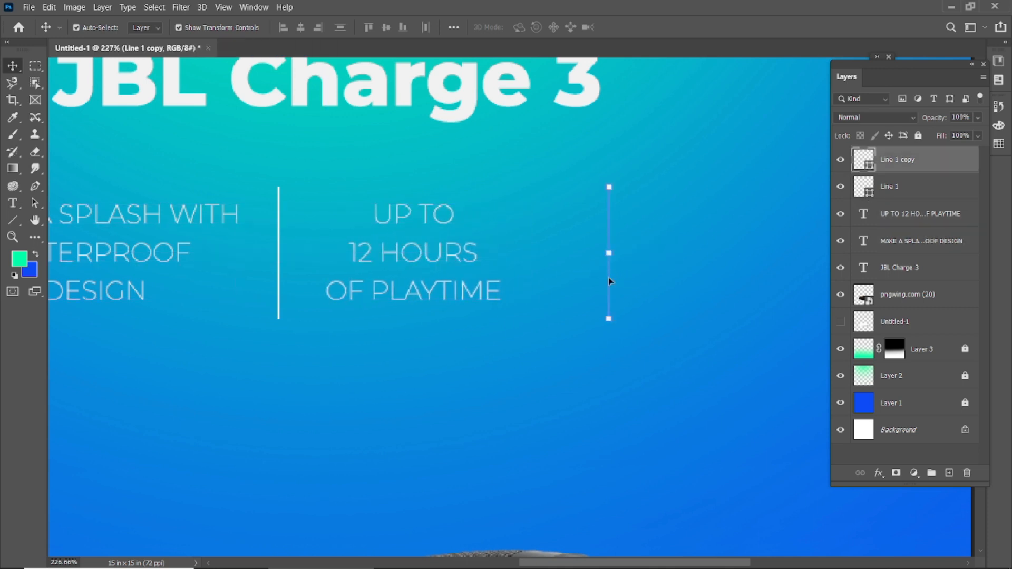
key(ctrl+t)
drag(605, 285, 549, 282)
click(653, 28)
key(Delete)
drag(280, 288, 547, 312)
click(576, 263)
scroll(423, 373, down, 5)
scroll(285, 391, up, 2)
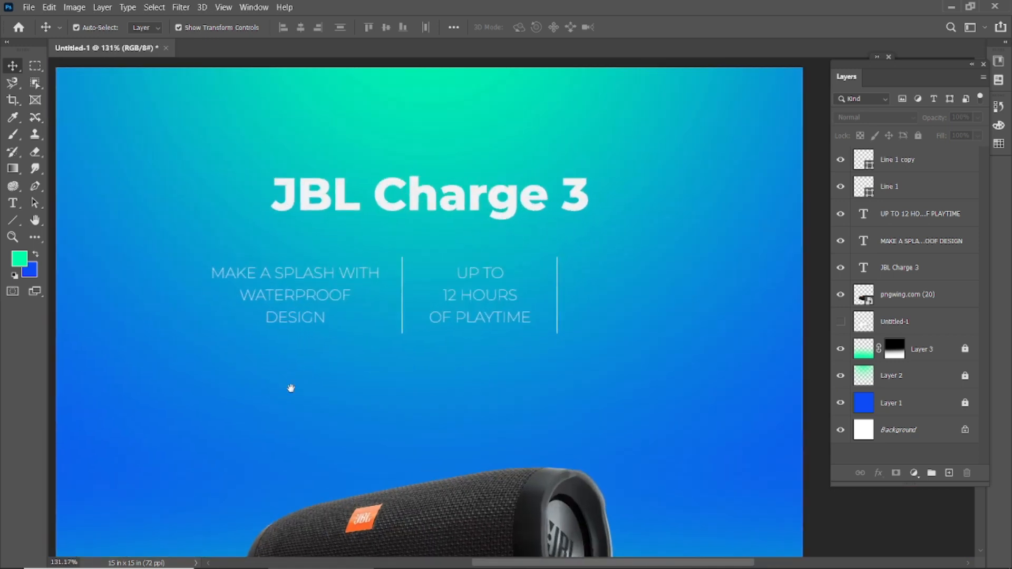
scroll(291, 389, up, 1)
click(543, 332)
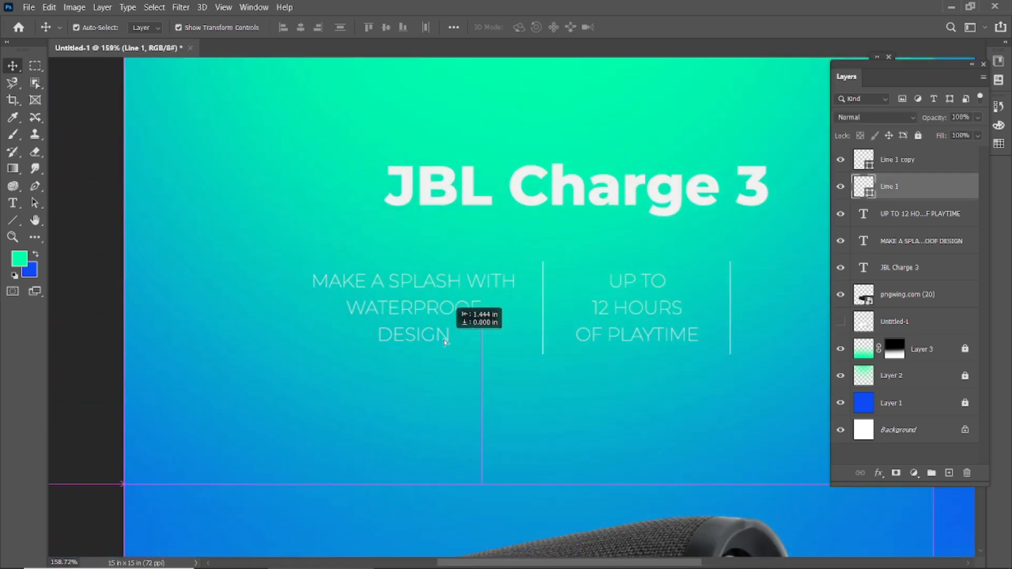
drag(444, 339, 443, 341)
key(ctrl+z)
- Duplicate the middle divider line to the left of the "MAKE A SPLASH WITH WATERPROOF DESIGN" text
scroll(527, 374, up, 4)
click(543, 332)
click(551, 333)
drag(549, 330, 669, 350)
scroll(330, 406, down, 5)
scroll(506, 411, down, 2)
- Select both feature texts with the three divider lines and centre them as a row beneath the heading
drag(403, 353, 444, 351)
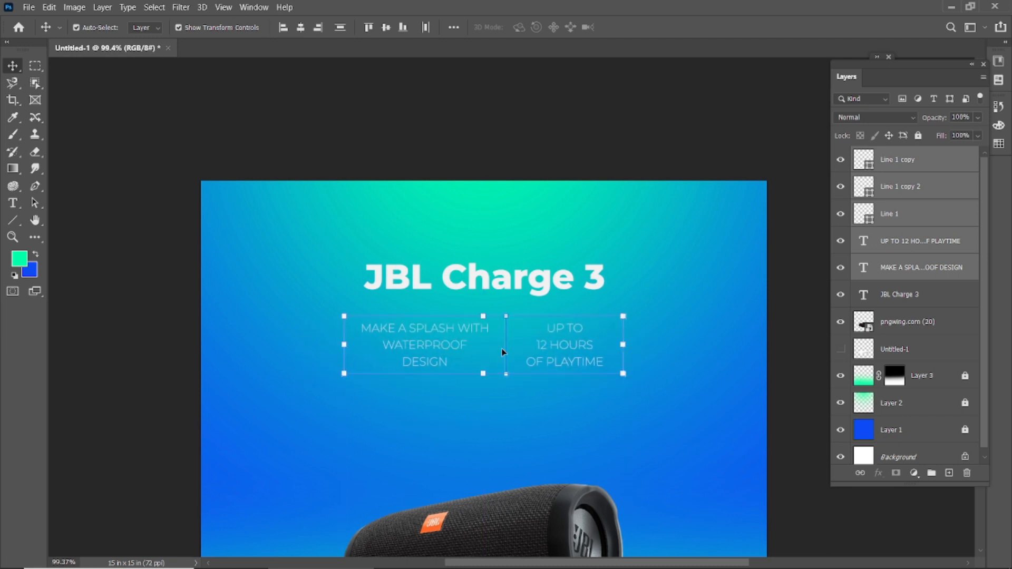
click(434, 150)
scroll(485, 320, down, 2)
scroll(485, 312, up, 1)
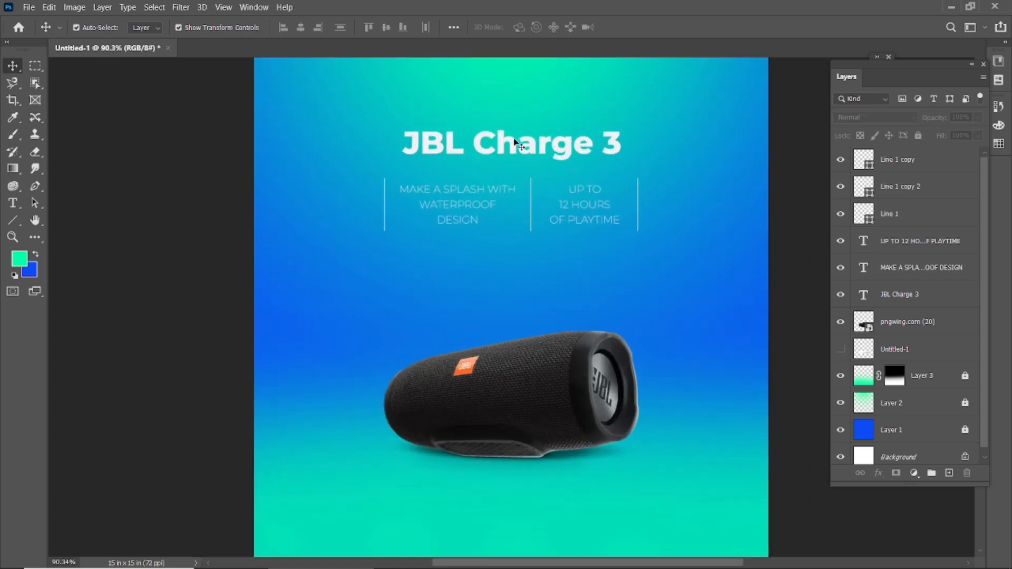
- Unlock the white Background layer so that it becomes a regular layer, and clear the layer selection
click(514, 141)
scroll(915, 433, down, 1)
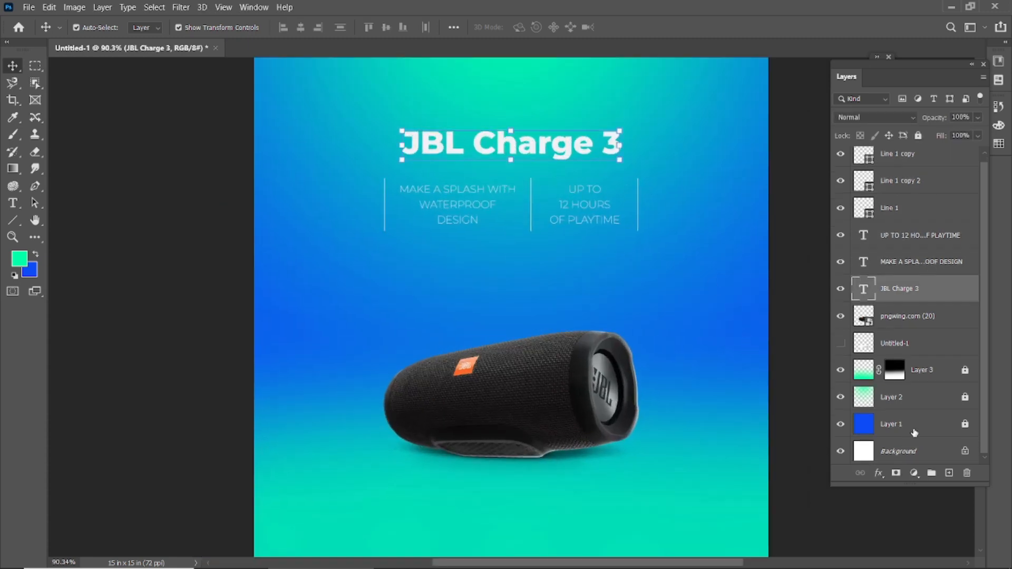
click(963, 452)
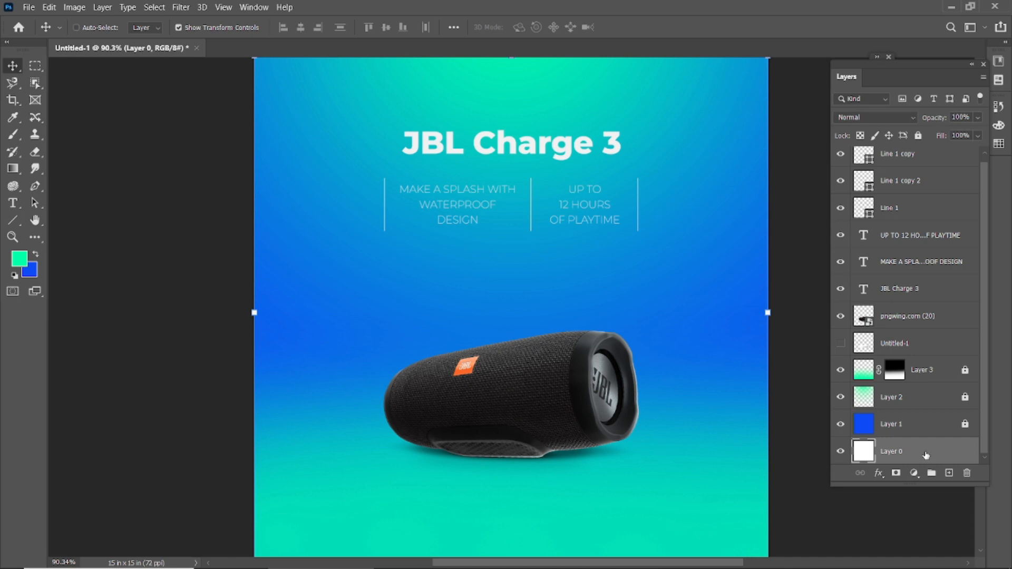
ctrl+click(907, 295)
click(319, 185)
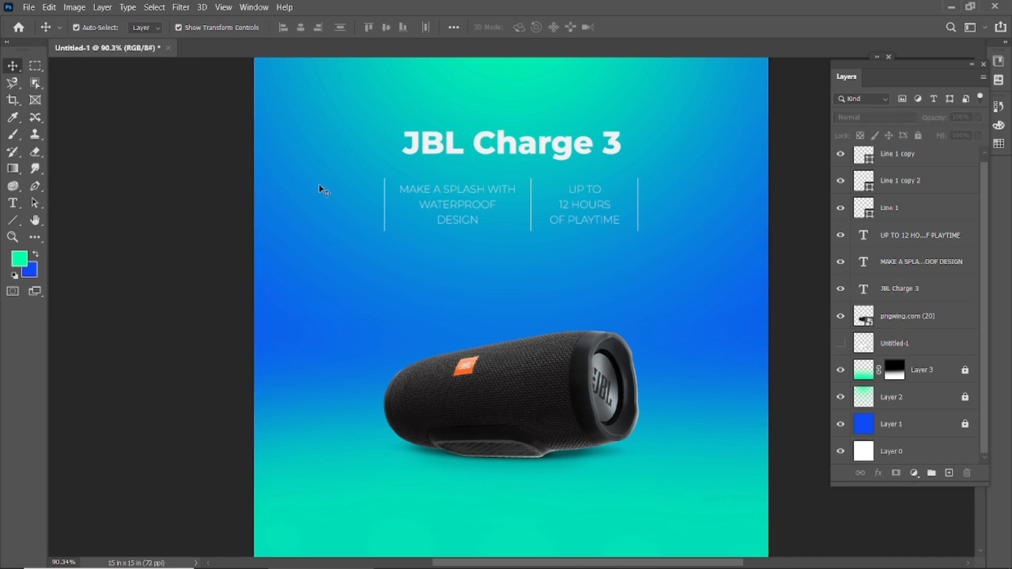
- Select the two feature texts together with the three divider lines and group them into one layer group
drag(658, 232, 662, 232)
key(ctrl+z)
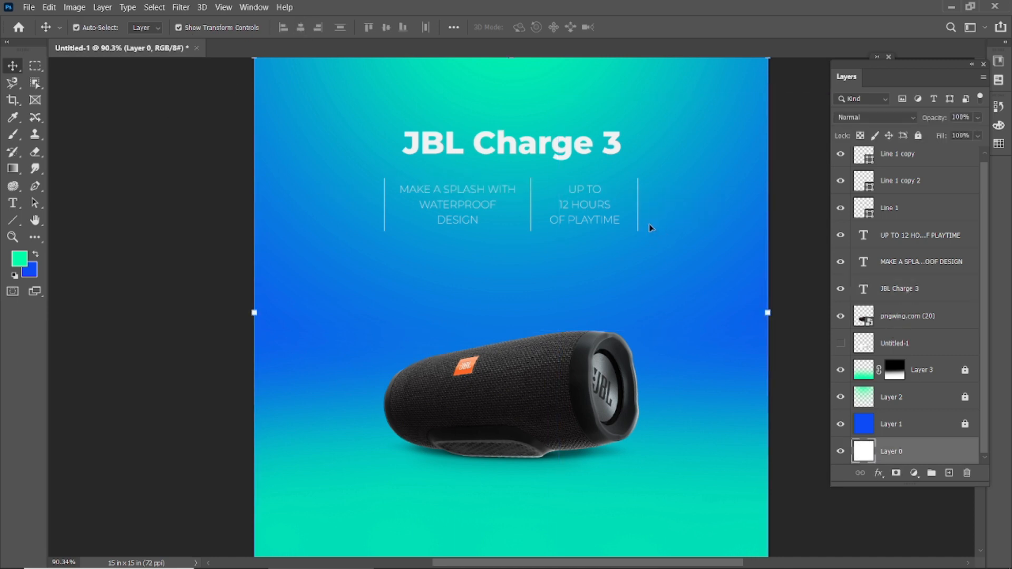
drag(348, 184, 662, 254)
key(ctrl)
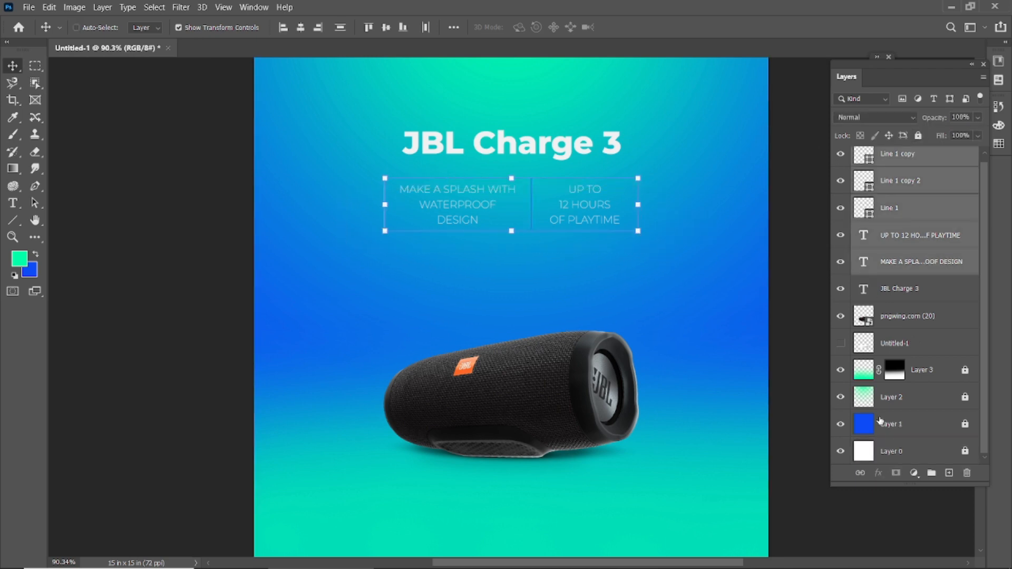
key(ctrl+g)
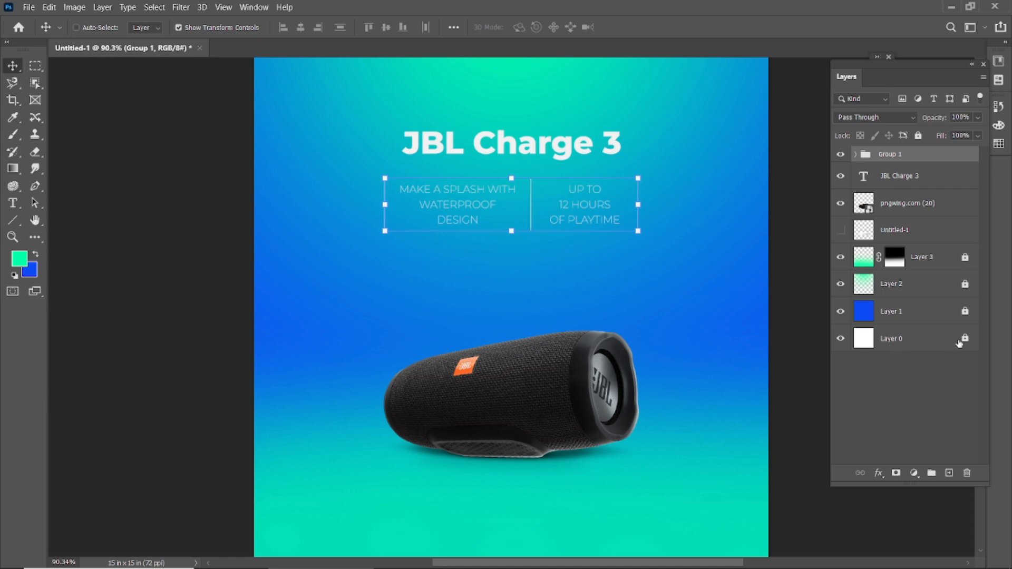
- Lock the white Layer 0 at the base of the layer stack and clear the layer selection
ctrl+click(933, 345)
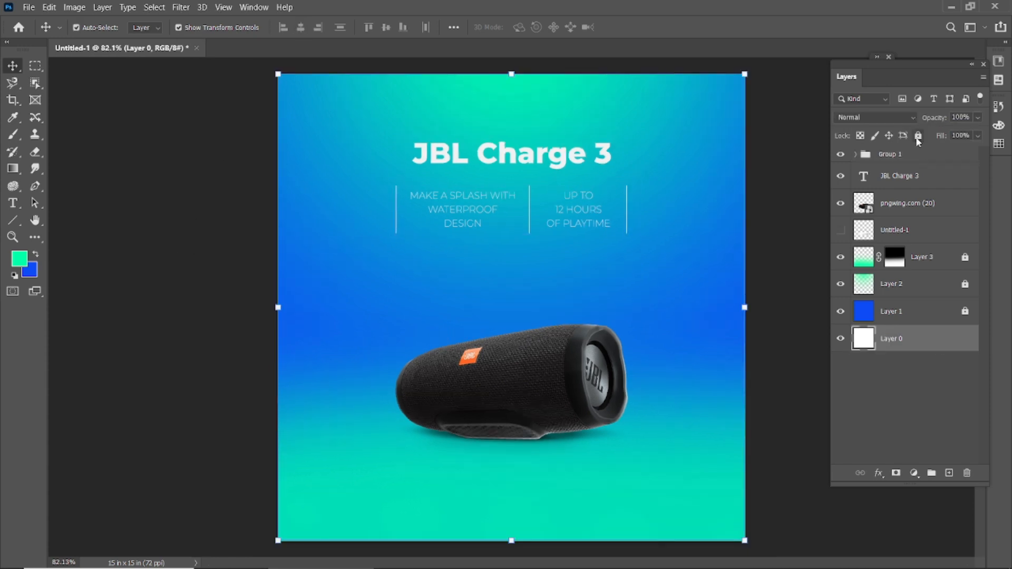
click(917, 138)
click(785, 260)
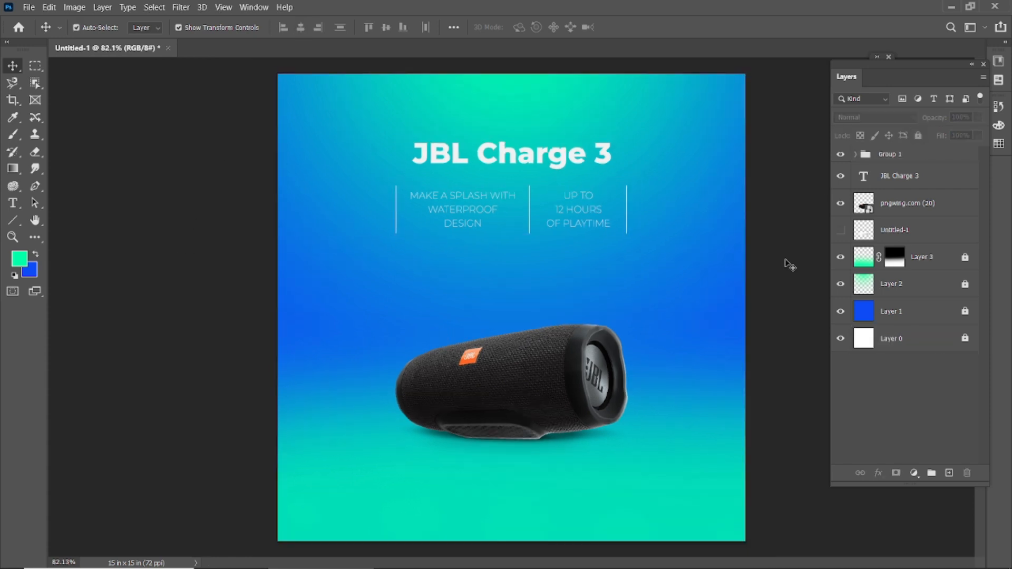
- Duplicate the "JBL Charge 3" heading below the feature texts and set the copy to 57 pt in the Bold style
drag(447, 159, 452, 264)
double_click(451, 263)
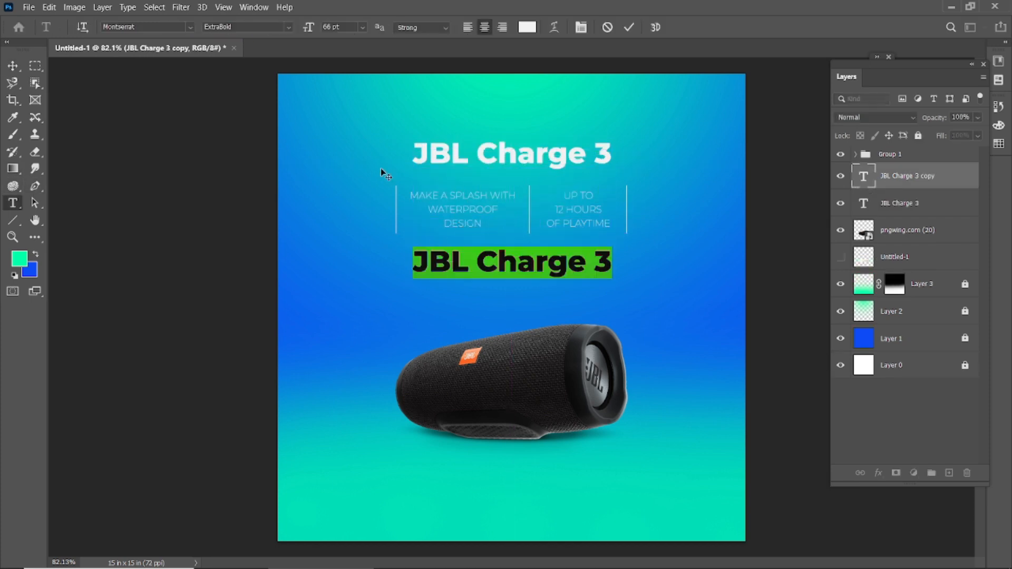
drag(308, 35, 293, 34)
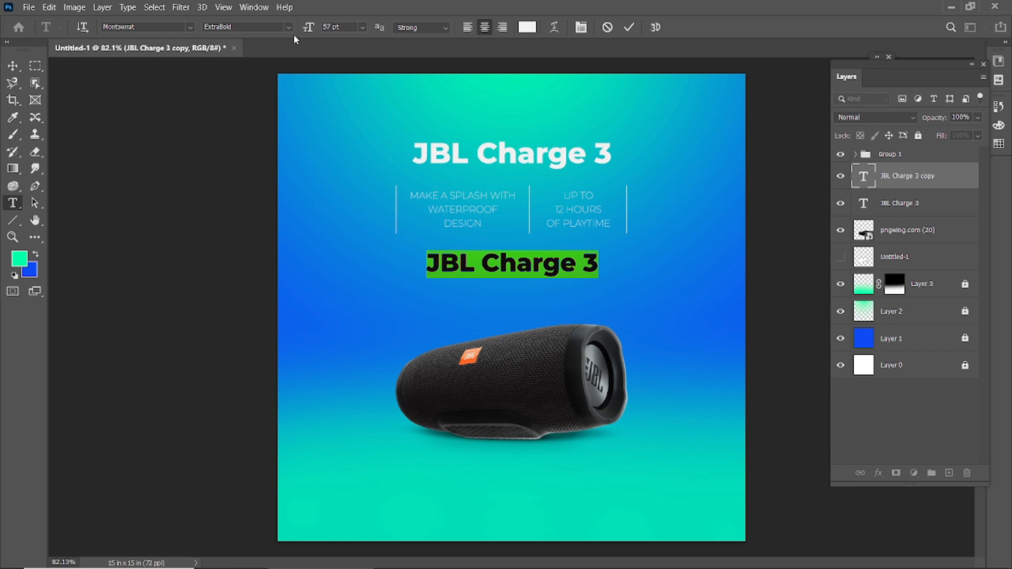
click(291, 28)
click(293, 166)
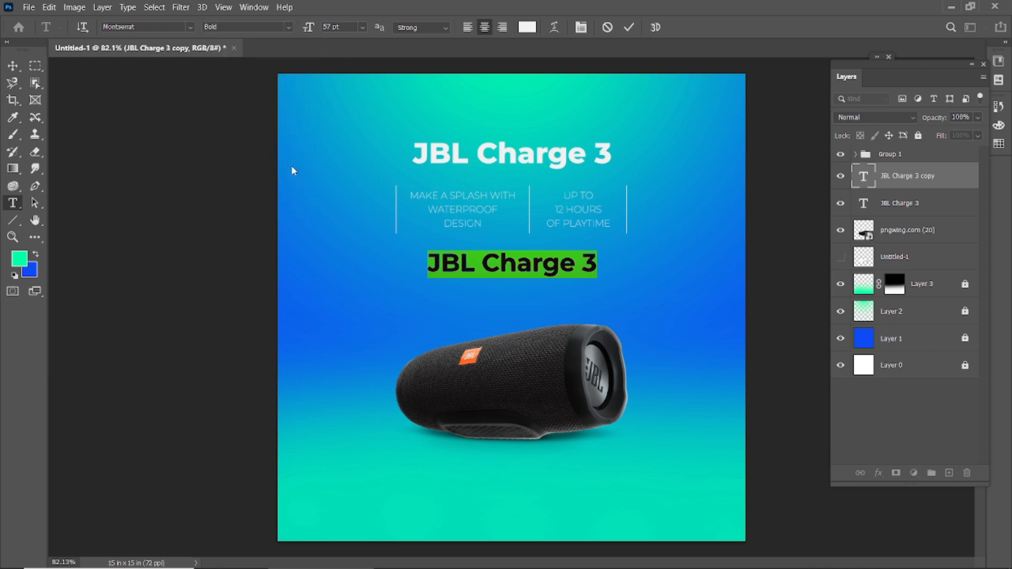
- Replace the copied heading's text with "BDT. 19400" and move it to about the middle between the feature texts and the speaker
text(BD)
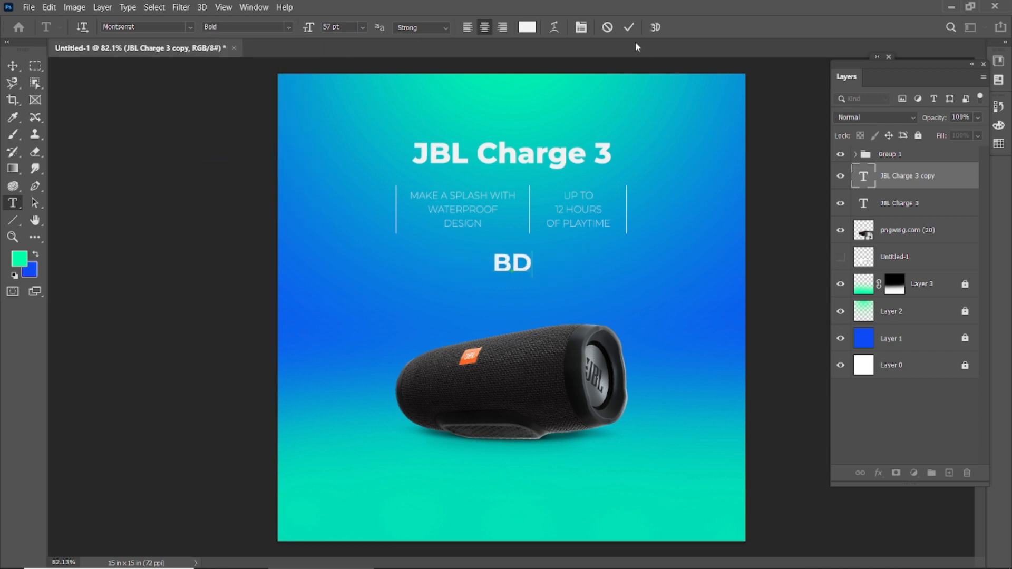
text(T.)
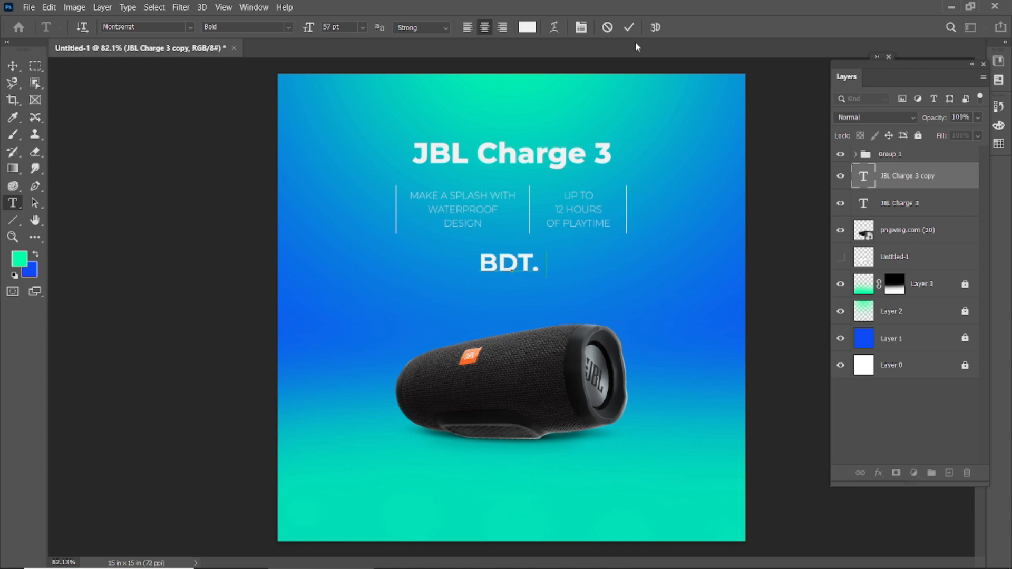
text( 19400)
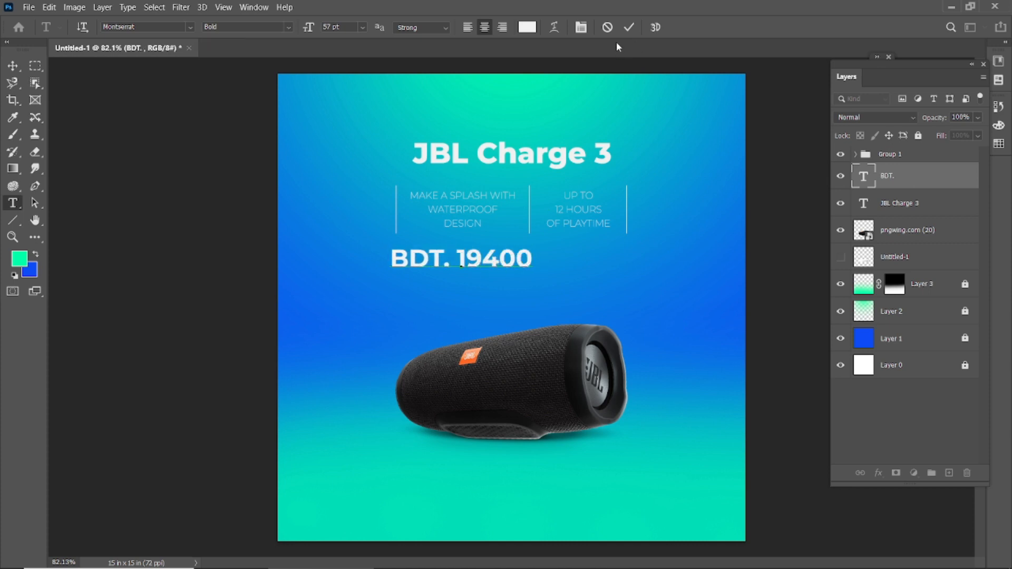
key(ctrl+Return)
key(v)
drag(438, 262, 484, 264)
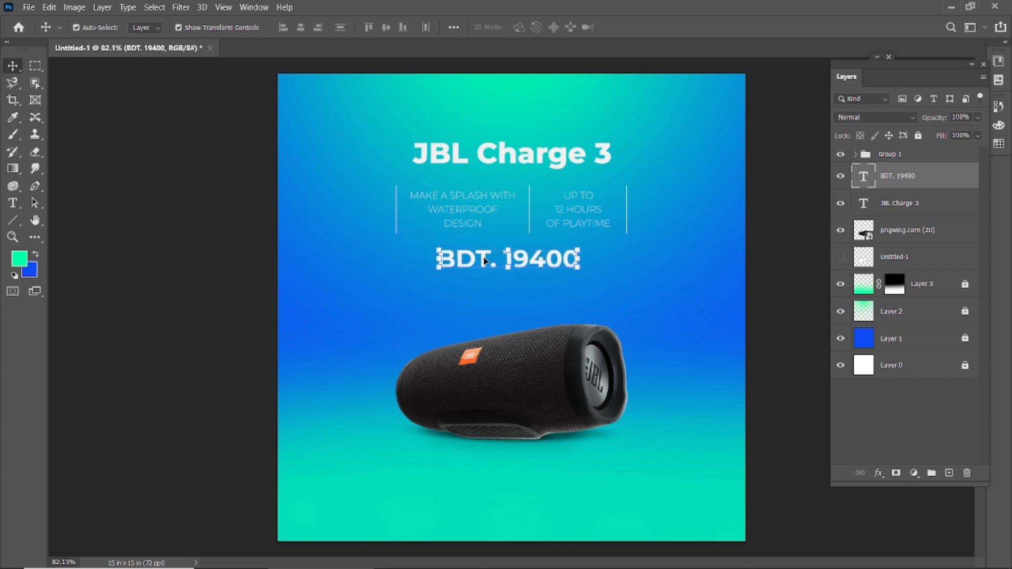
- Select the "BDT. 19400" price and the "JBL Charge 3" heading and align their horizontal centres
ctrl+click(506, 152)
click(855, 154)
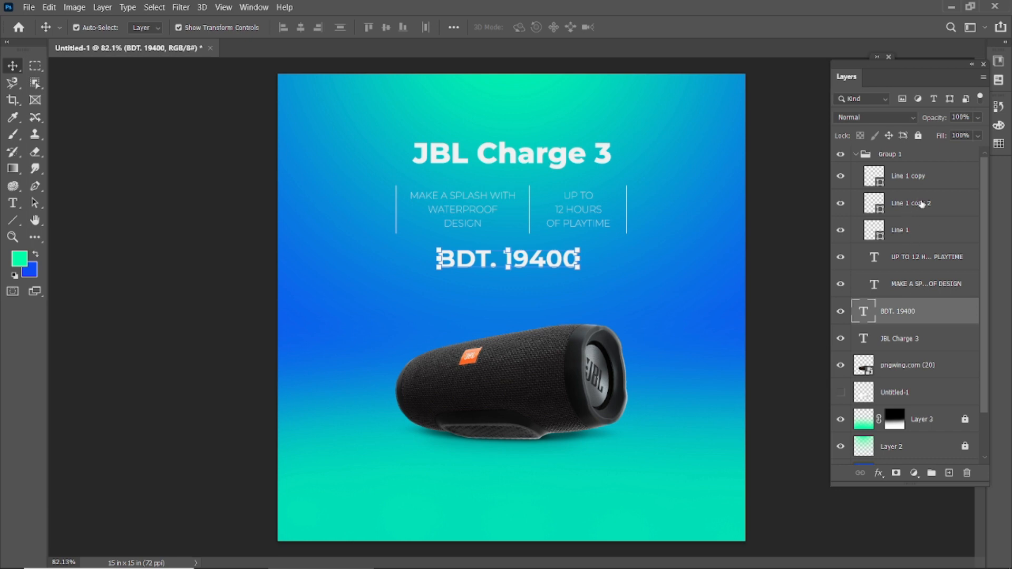
key(alt+bracketleft)
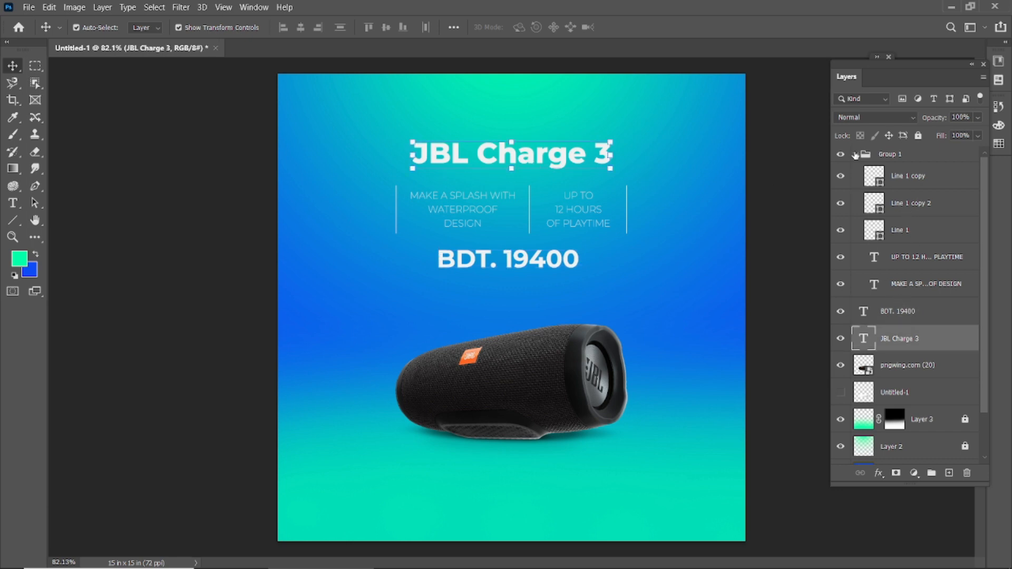
click(855, 154)
shift+click(903, 184)
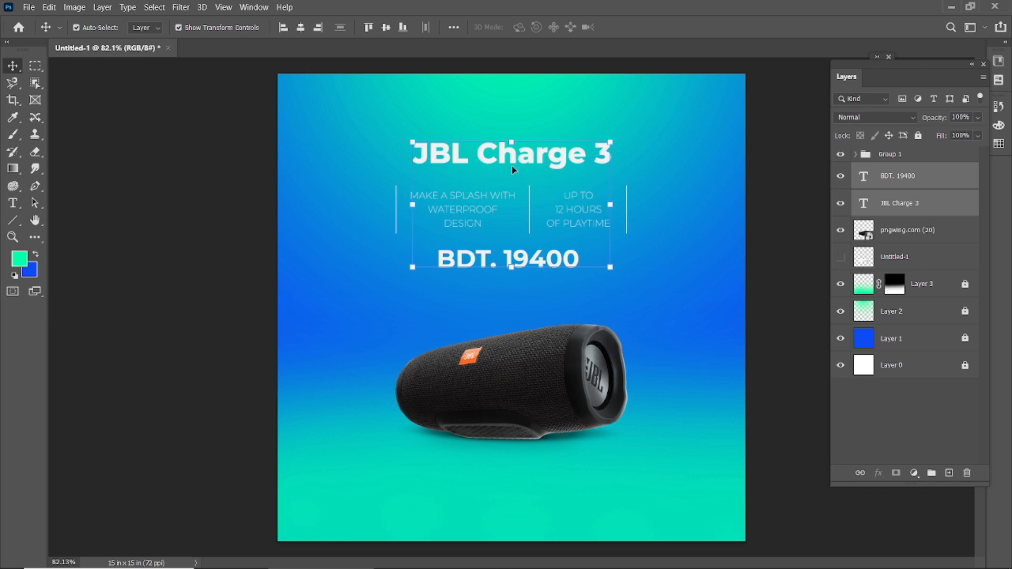
click(301, 27)
- Reduce the "BDT. 19400" price text to 37 pt, adjust its position slightly, and clear the selection
double_click(422, 254)
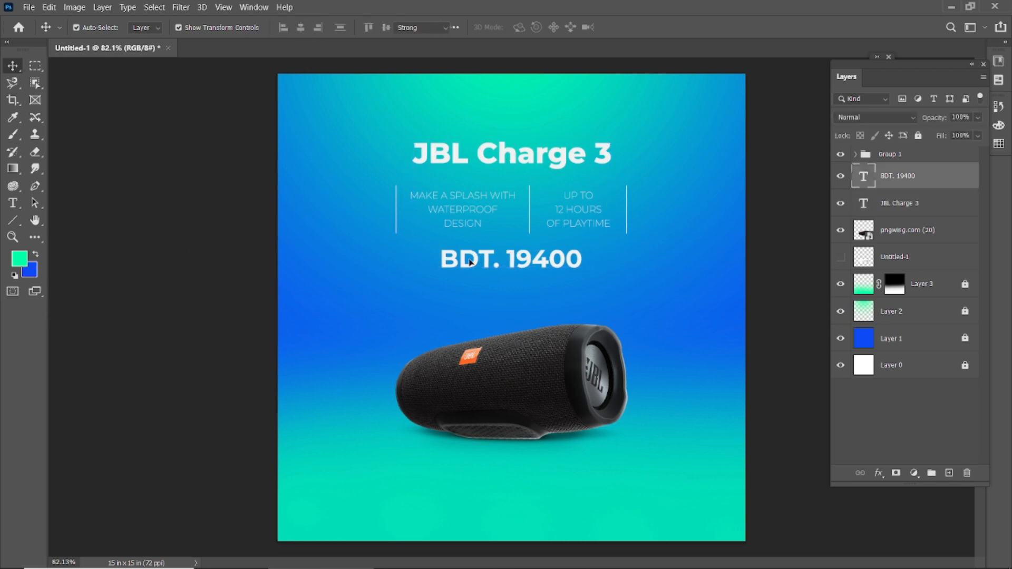
drag(309, 34, 294, 41)
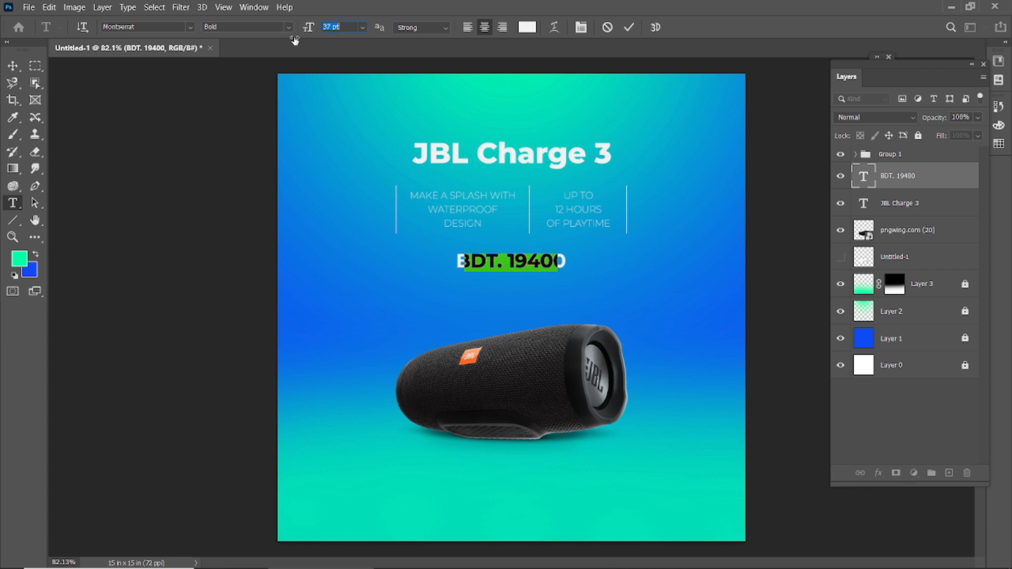
click(630, 27)
key(v)
click(600, 244)
click(532, 269)
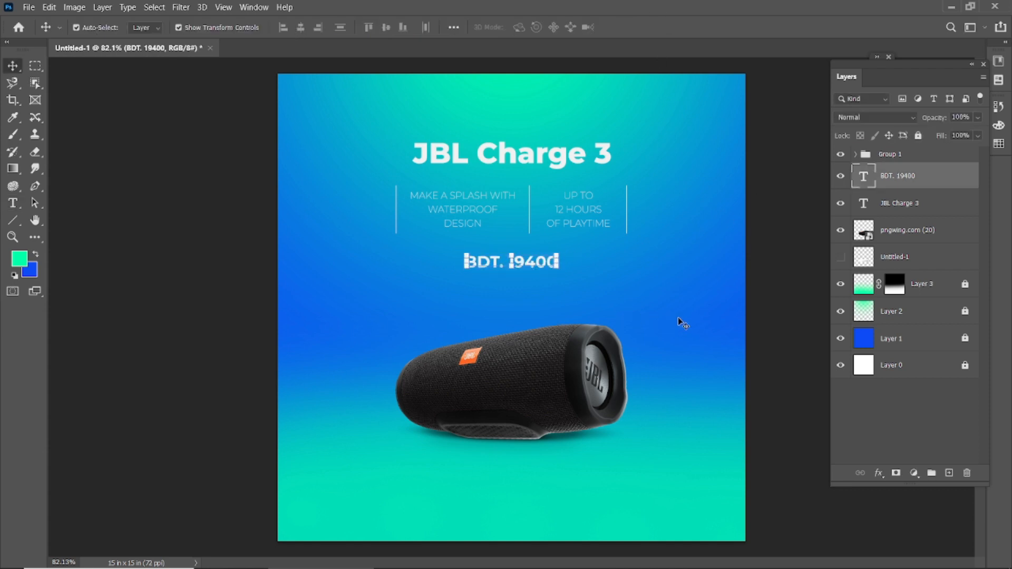
click(784, 320)
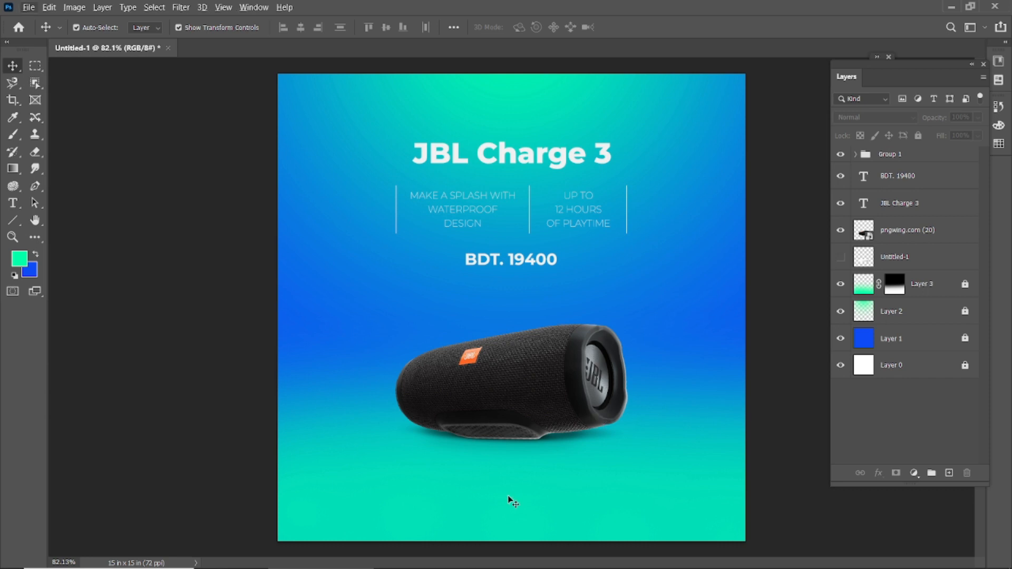
click(13, 202)
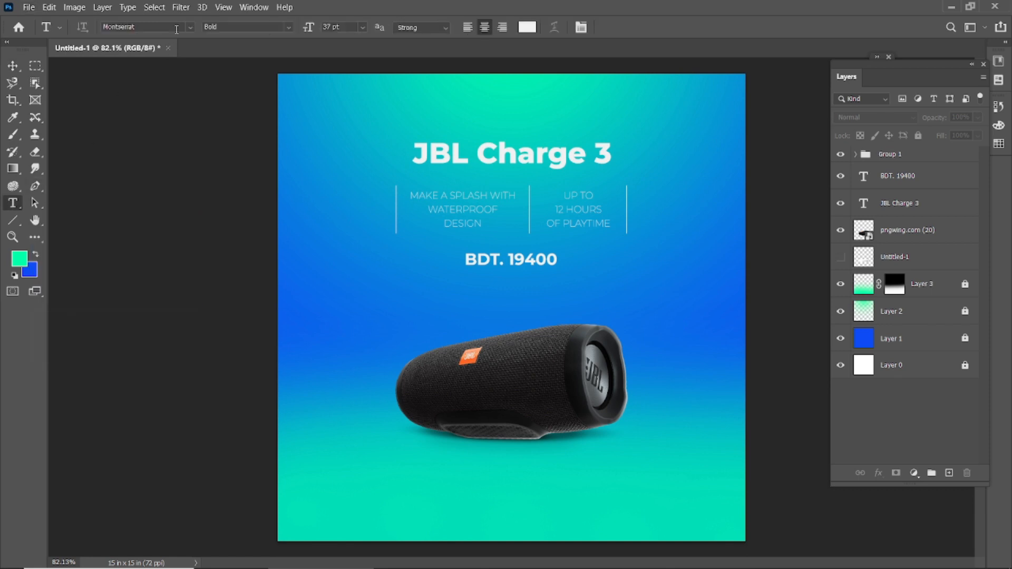
click(192, 28)
click(131, 67)
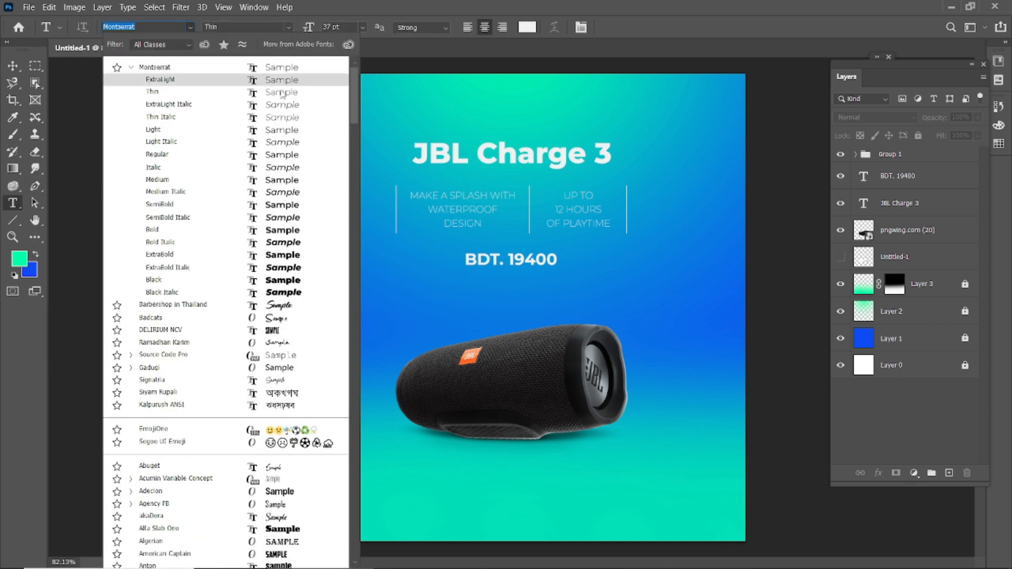
click(285, 131)
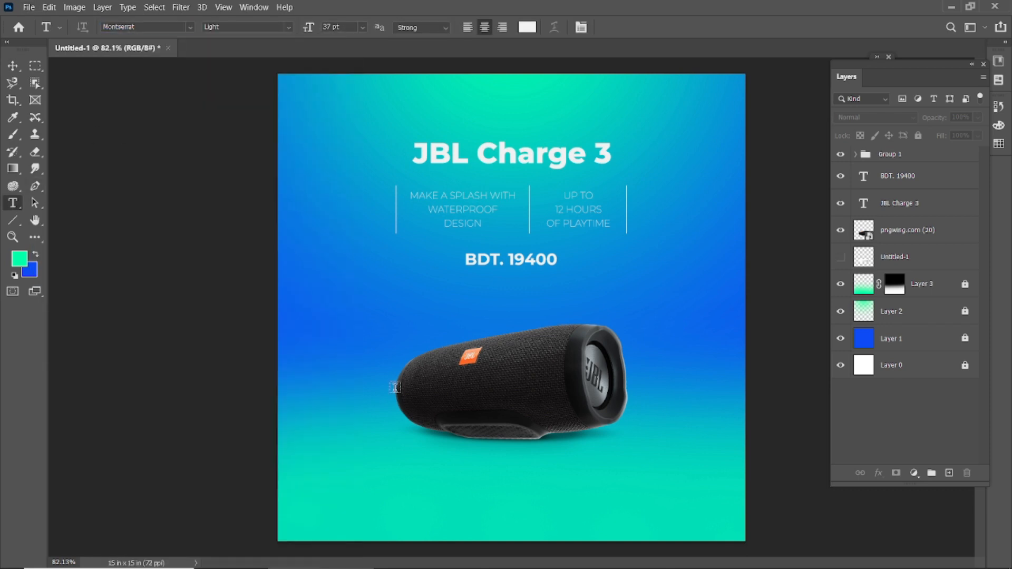
click(464, 512)
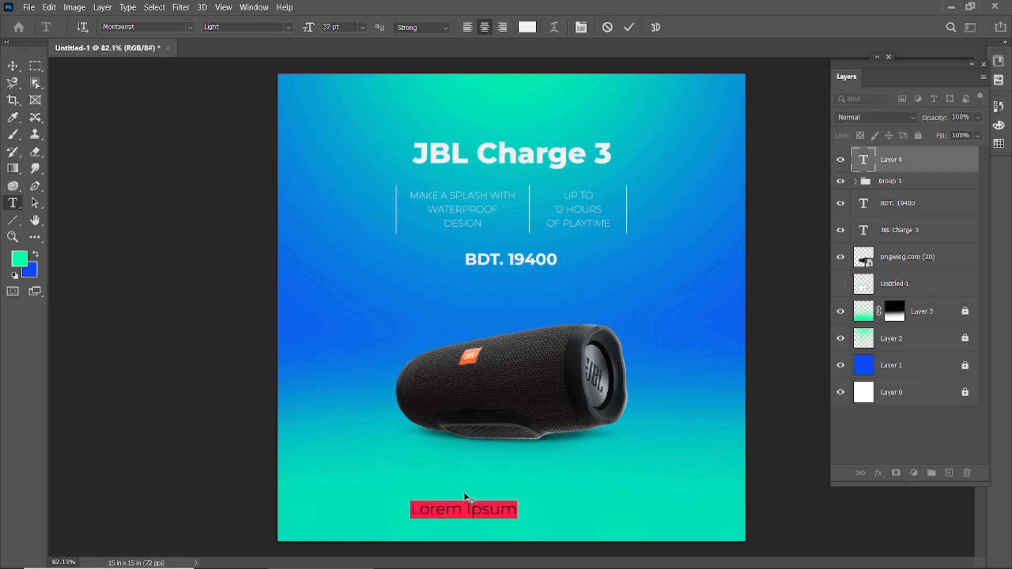
text(www.yourw)
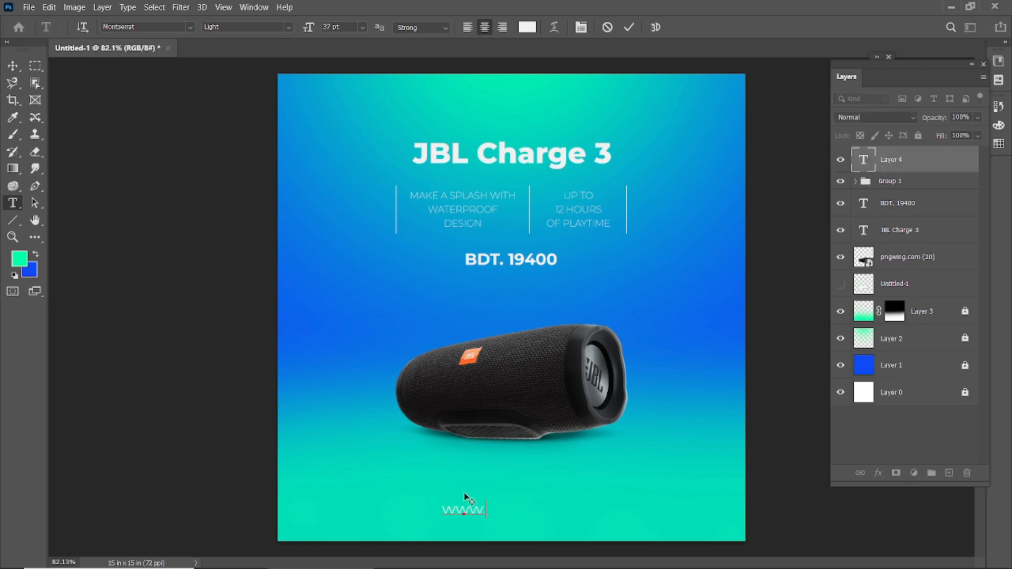
key(BackSpace)
key(BackSpace)
key(BackSpace)
key(BackSpace)
key(BackSpace)
text(website.com)
click(629, 27)
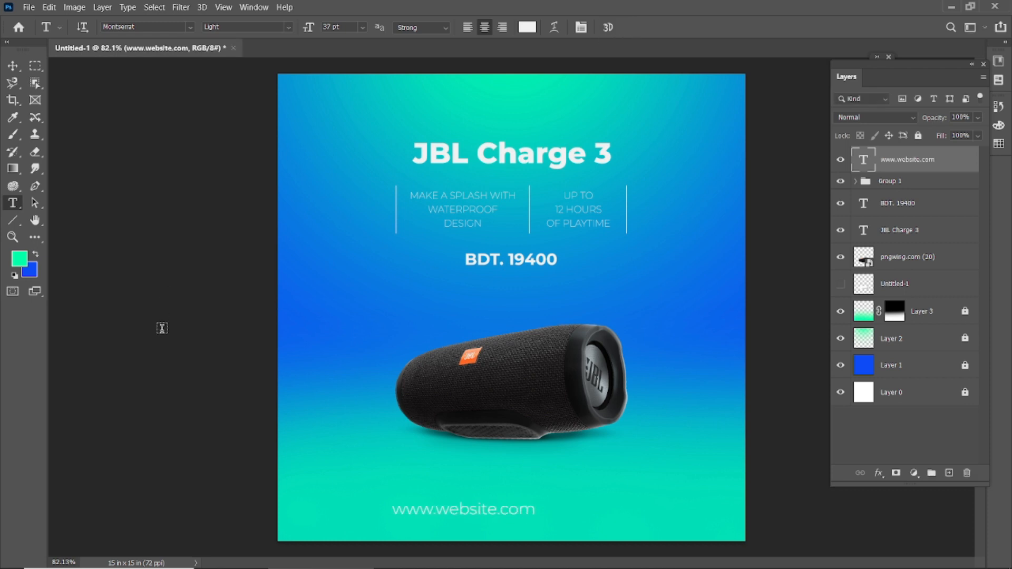
click(12, 65)
click(419, 519)
drag(447, 520, 493, 533)
key(Up)
key(Up)
key(Up)
key(Up)
key(Up)
key(Up)
key(Up)
key(Up)
key(Up)
key(Up)
key(Up)
key(Up)
key(Up)
key(Up)
key(Up)
key(Up)
key(Up)
key(Up)
click(207, 433)
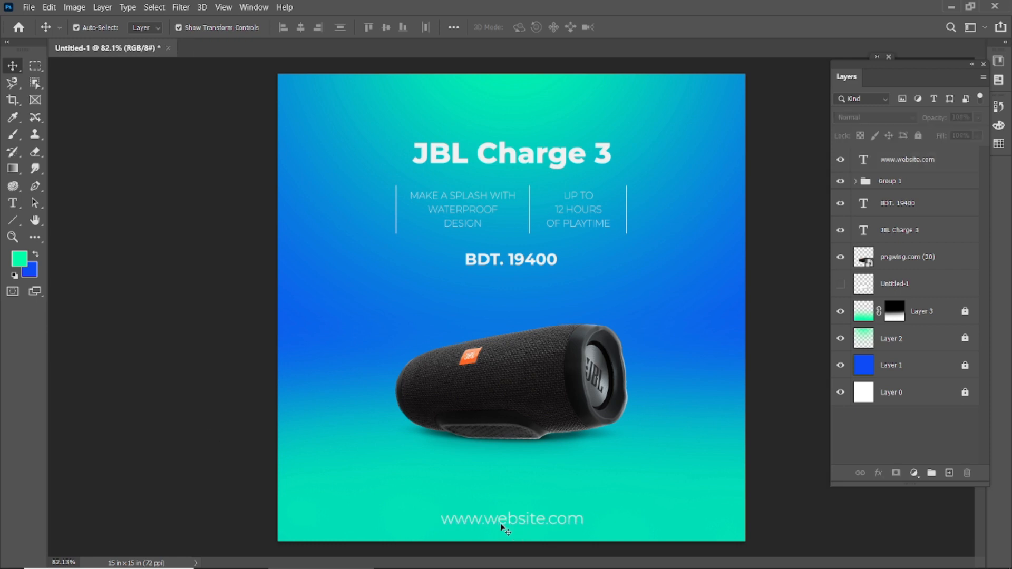
double_click(499, 523)
drag(306, 30, 297, 37)
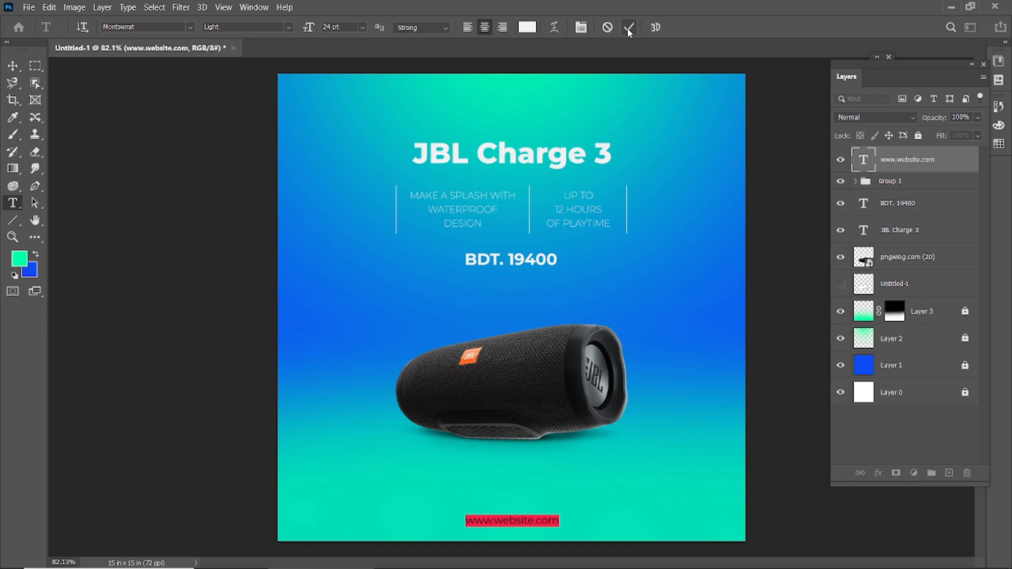
click(214, 27)
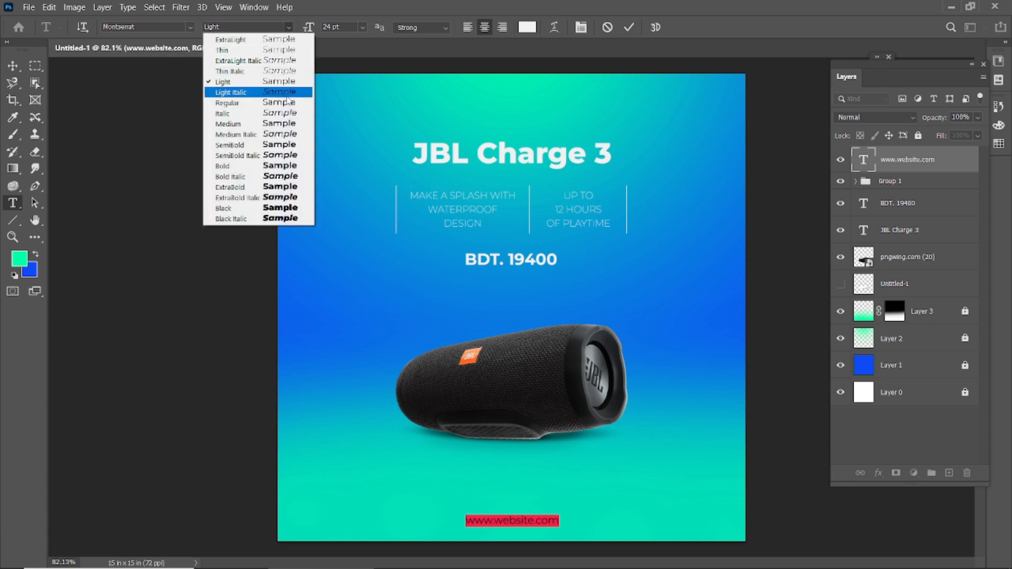
click(301, 97)
click(629, 27)
key(v)
click(204, 136)
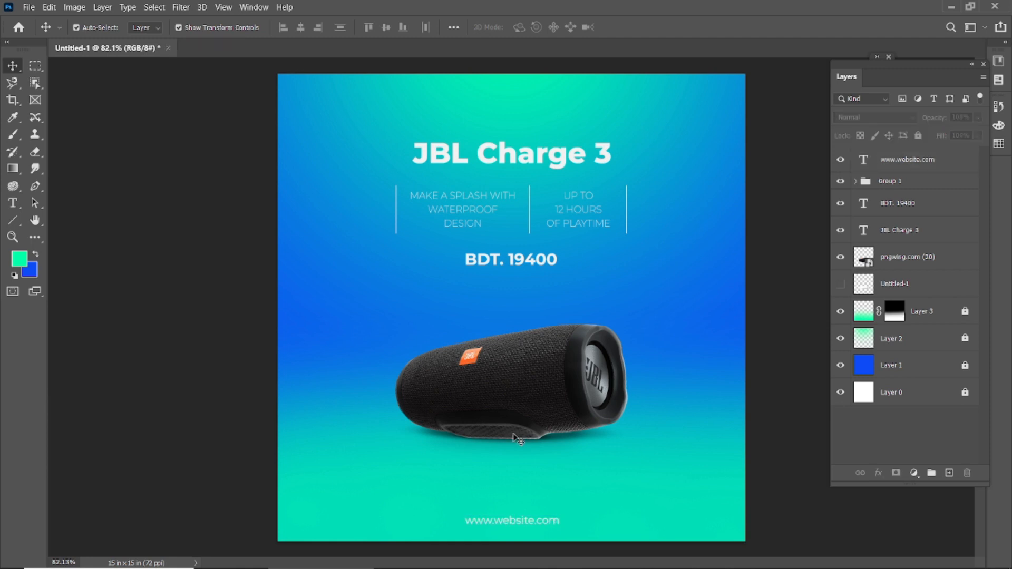
- Place the blue wave-line artwork as a Vector Smart Object spanning the full width of the canvas
scroll(517, 438, down, 1)
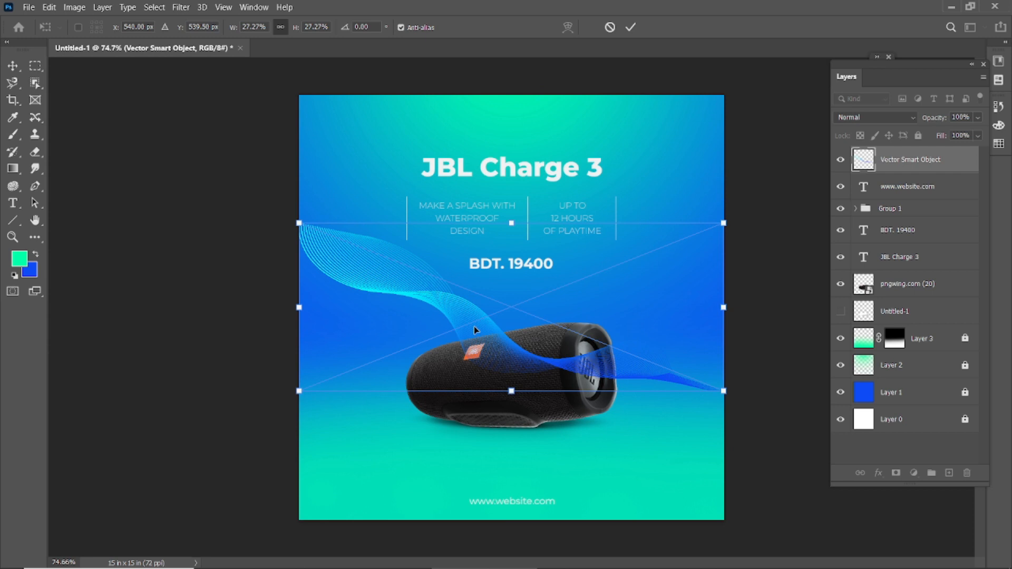
click(631, 27)
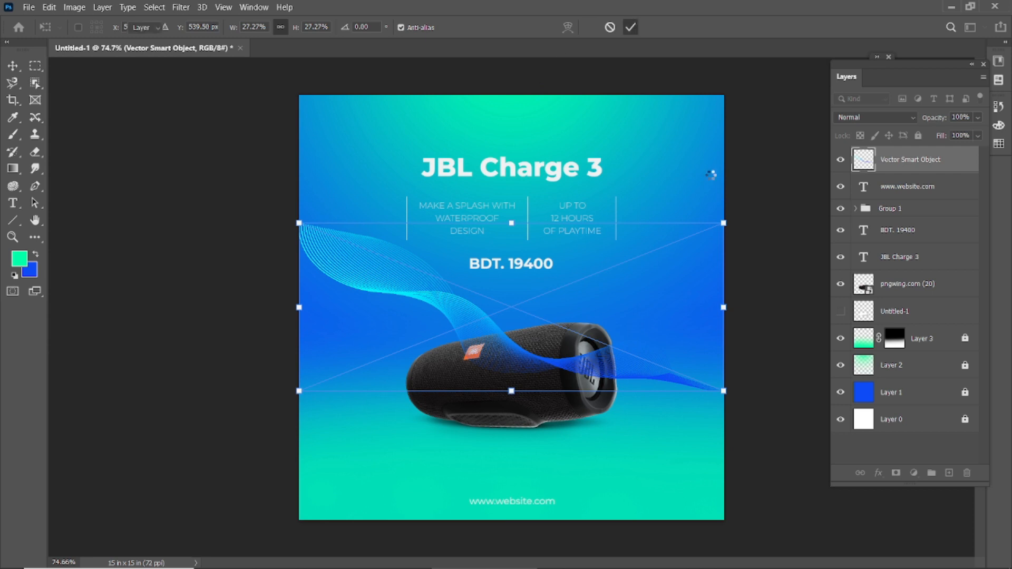
- Switch to Adobe Illustrator and close it without saving the changes to the wave-line document
click(377, 565)
click(1000, 6)
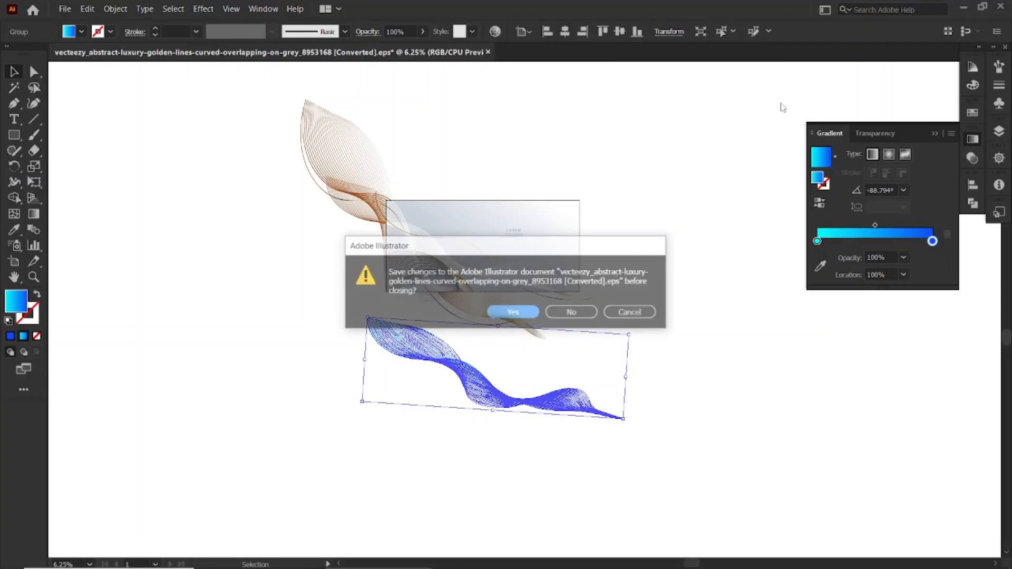
click(572, 314)
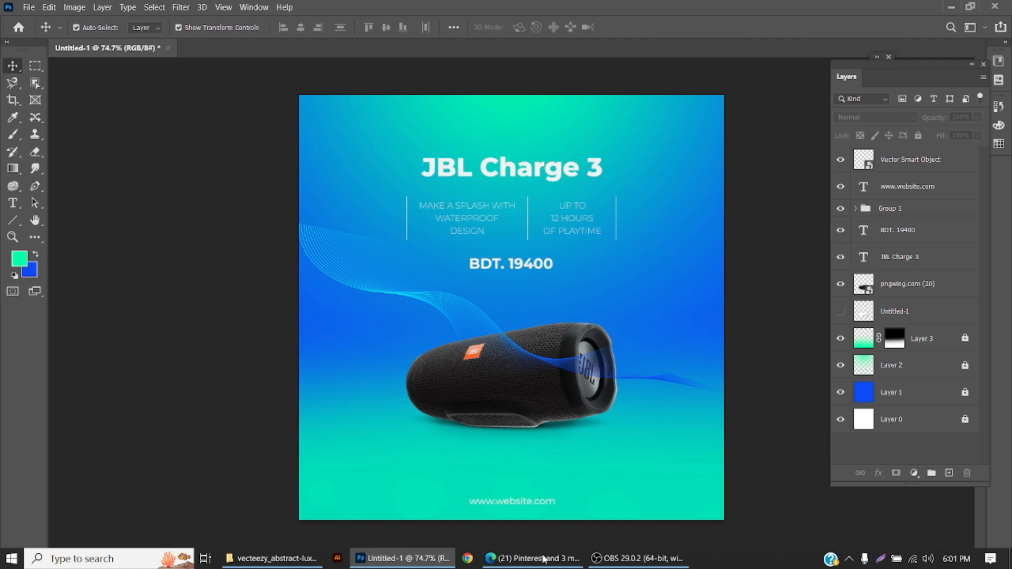
- Move the wave-line Vector Smart Object layer directly beneath the speaker layer and delete the hidden Untitled-1 layer
scroll(461, 302, up, 1)
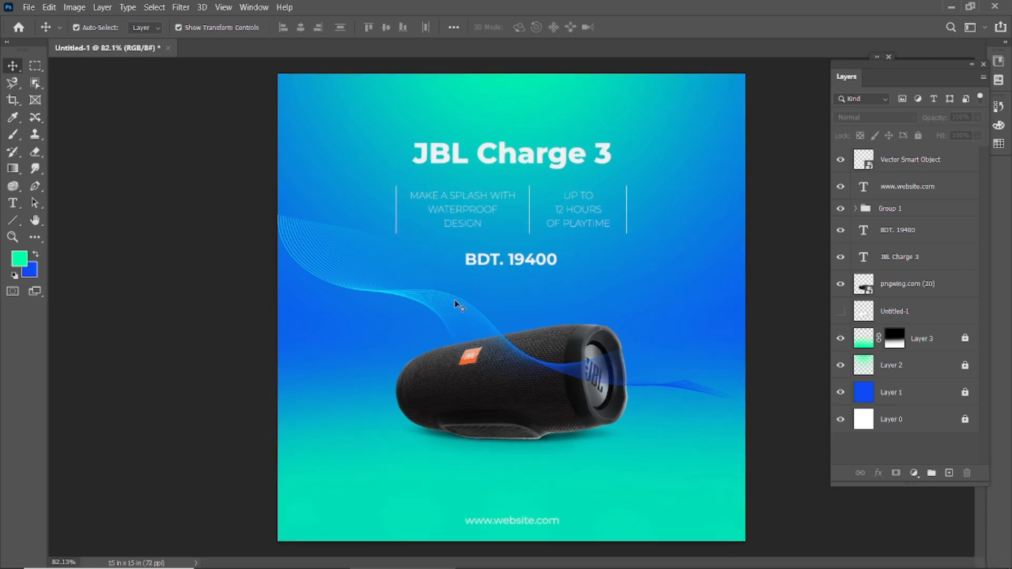
click(915, 161)
drag(916, 162, 967, 473)
click(810, 344)
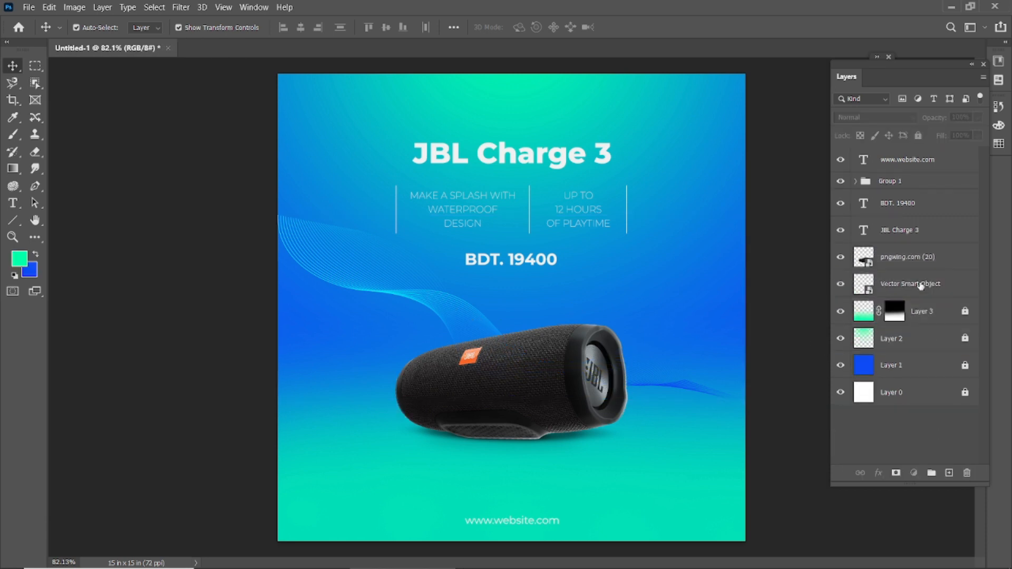
- Enlarge the wave-line Vector Smart Object around its centre to about 18.3 × 7.2 in and clear the selection
click(468, 319)
key(ctrl+t)
drag(757, 384, 788, 386)
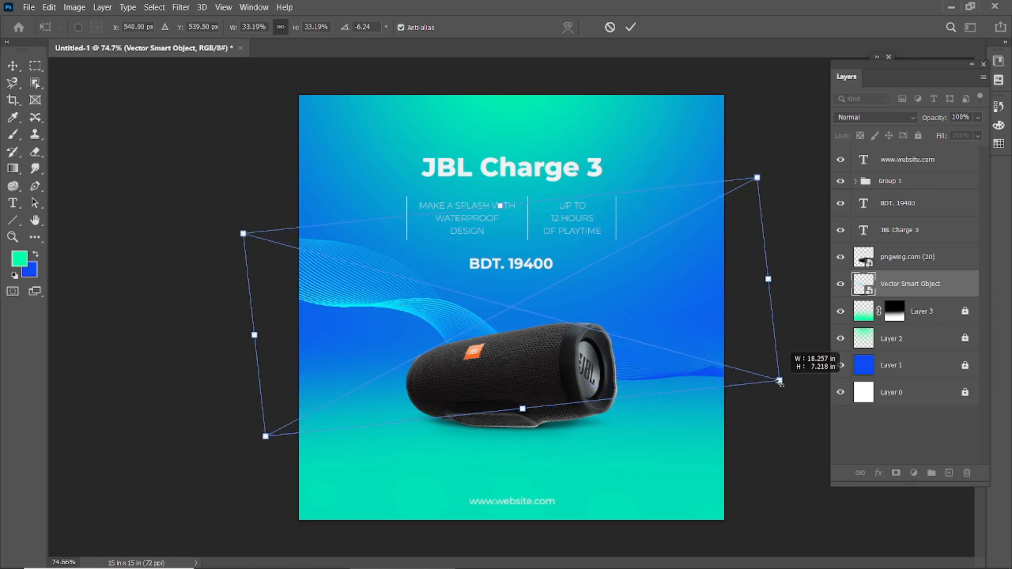
click(636, 30)
click(782, 189)
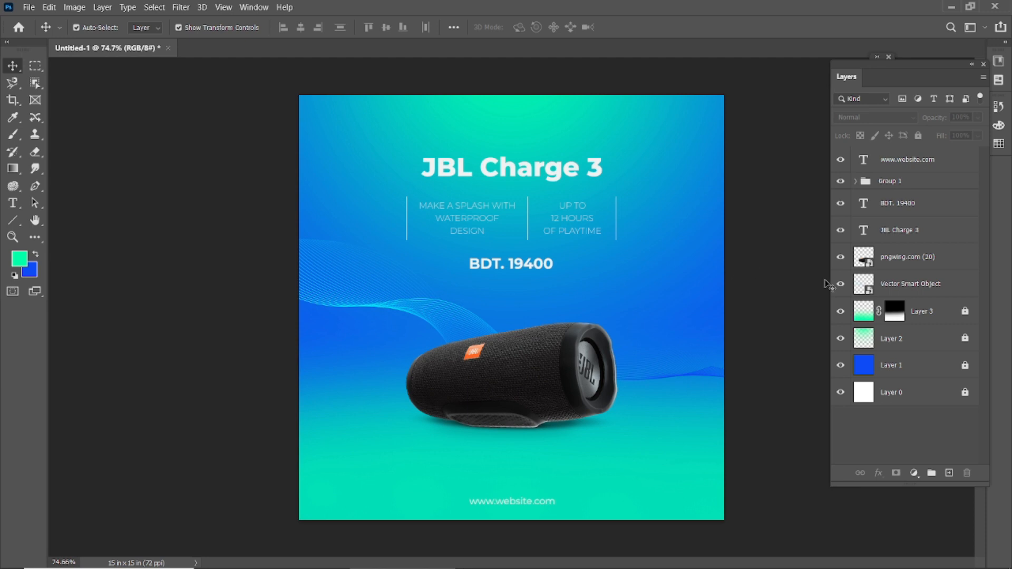
- Duplicate the wave-line Vector Smart Object layer and clear the selection
click(923, 285)
drag(923, 284, 950, 472)
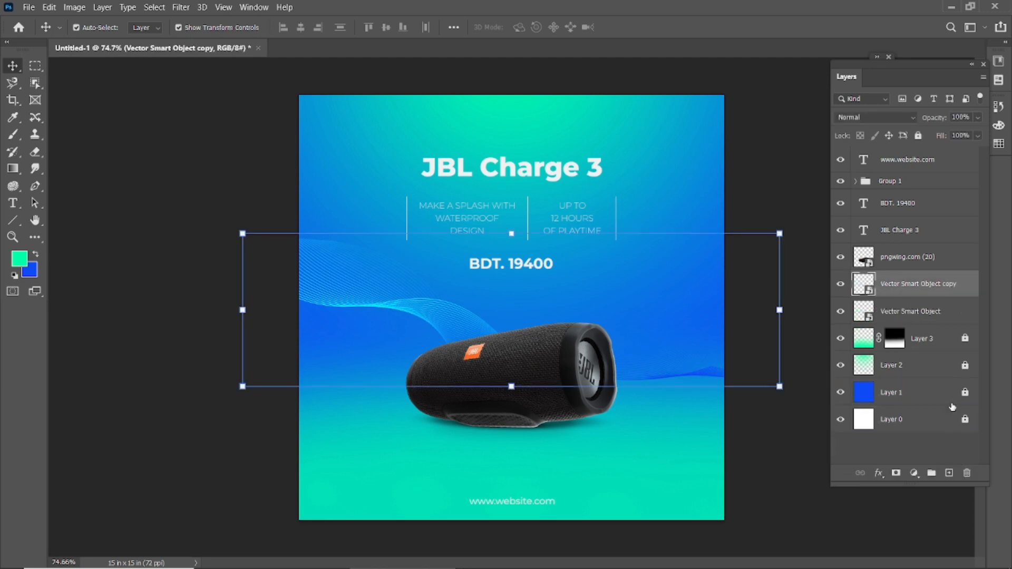
drag(454, 322, 507, 294)
click(396, 310)
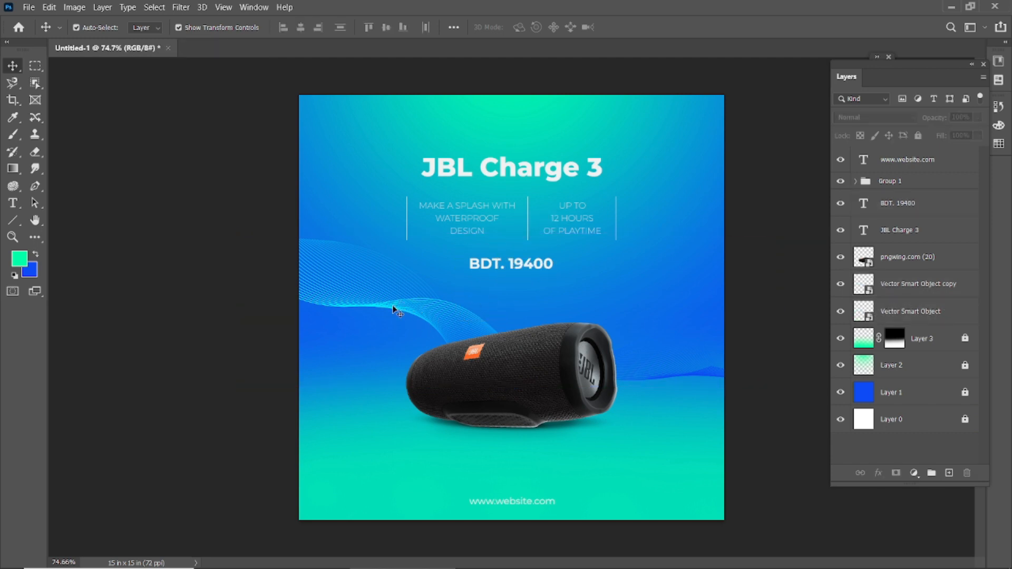
- Move the wave-line copy to the canvas's upper-right corner and rotate it to about -167°
click(398, 311)
drag(399, 310, 525, 141)
scroll(749, 240, down, 2)
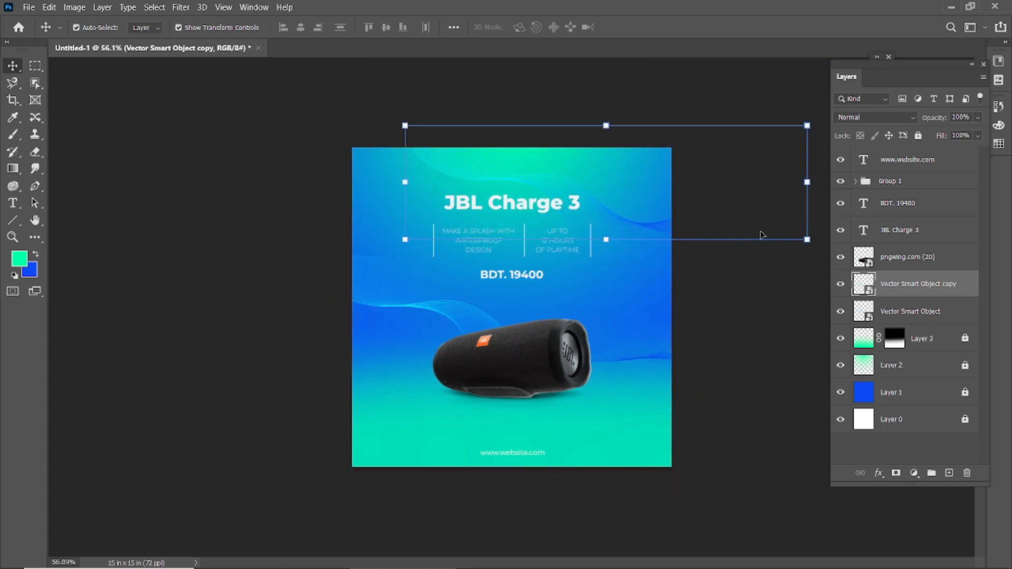
drag(822, 247, 414, 12)
click(630, 27)
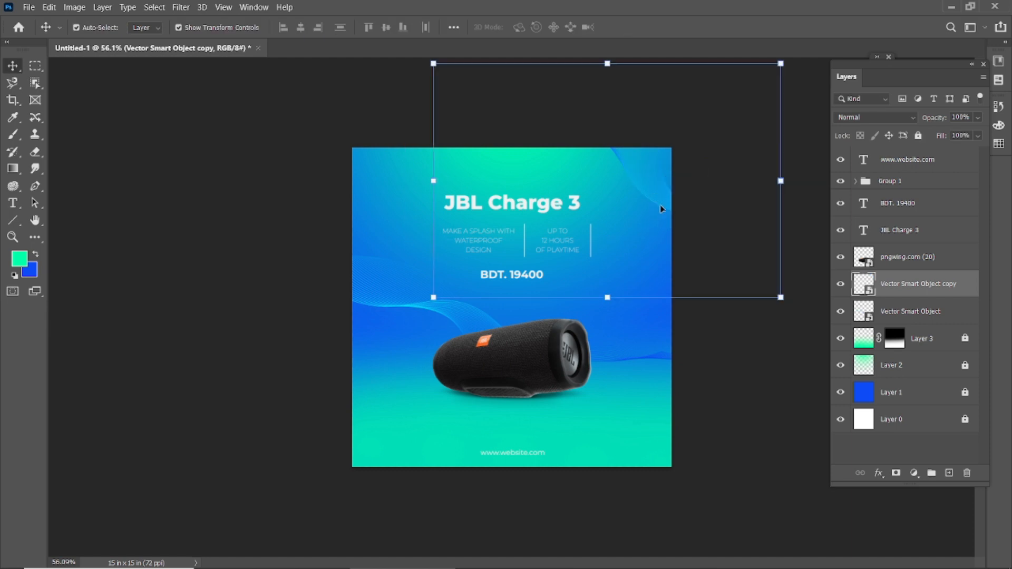
drag(659, 197, 650, 245)
key(ctrl+0)
scroll(500, 154, up, 4)
scroll(501, 132, down, 5)
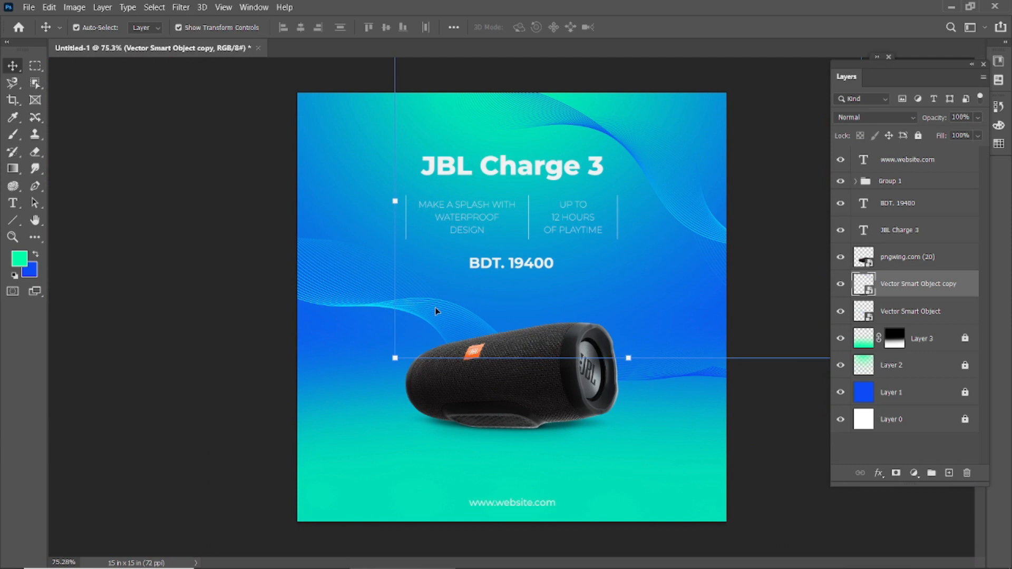
- Lower the original wave-line object and rotate it clockwise so it passes behind the speaker down to the lower-right edge
drag(395, 304, 397, 352)
drag(764, 448, 753, 498)
click(631, 27)
click(789, 193)
- Set the original wave-line layer's opacity and fill to 90%
click(615, 453)
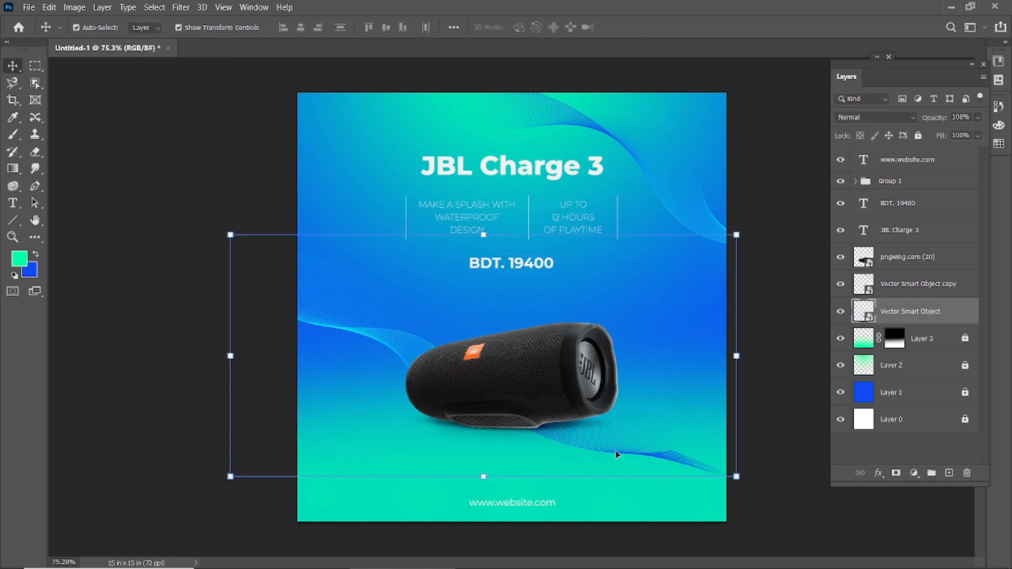
drag(939, 120, 932, 122)
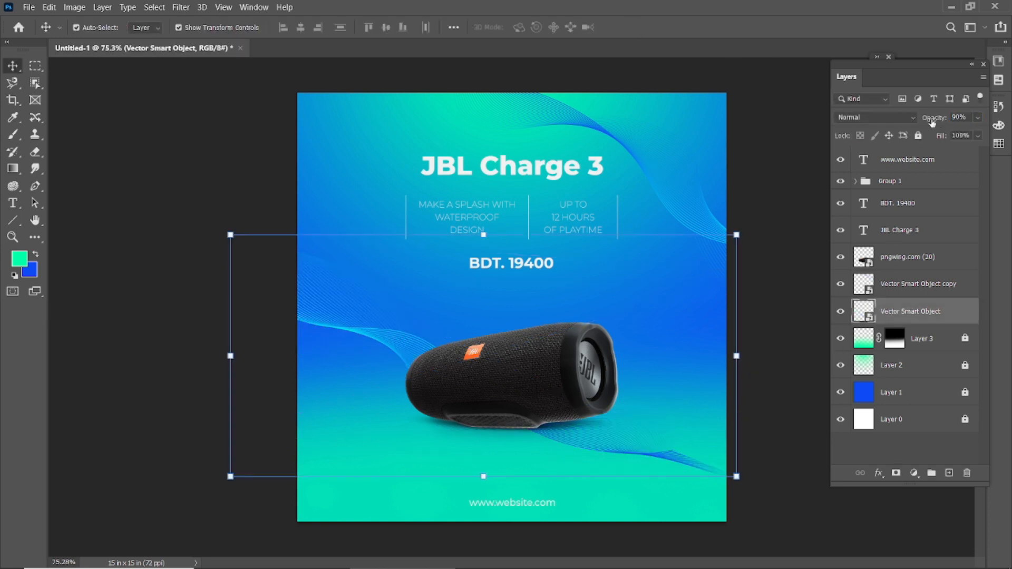
click(787, 177)
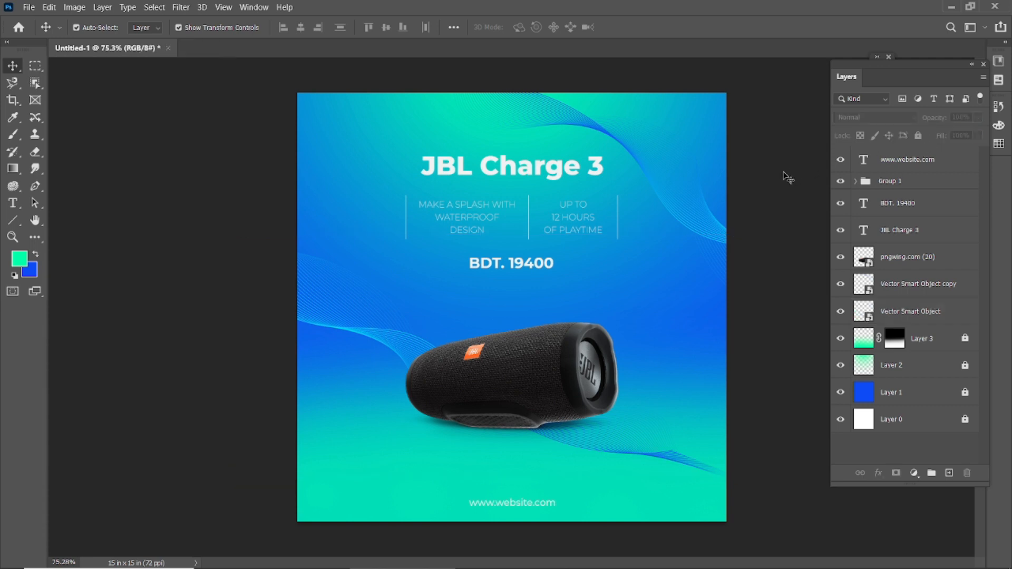
- Scale the original wave-line object to 39.60% width and 35.52% height at an angle of 4.04°
click(653, 457)
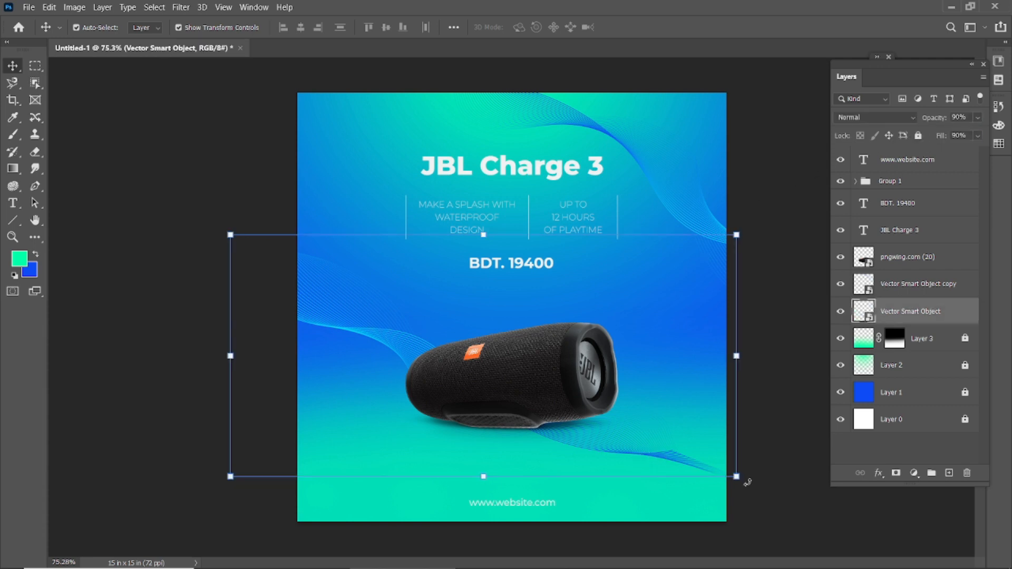
drag(741, 479, 838, 496)
click(631, 27)
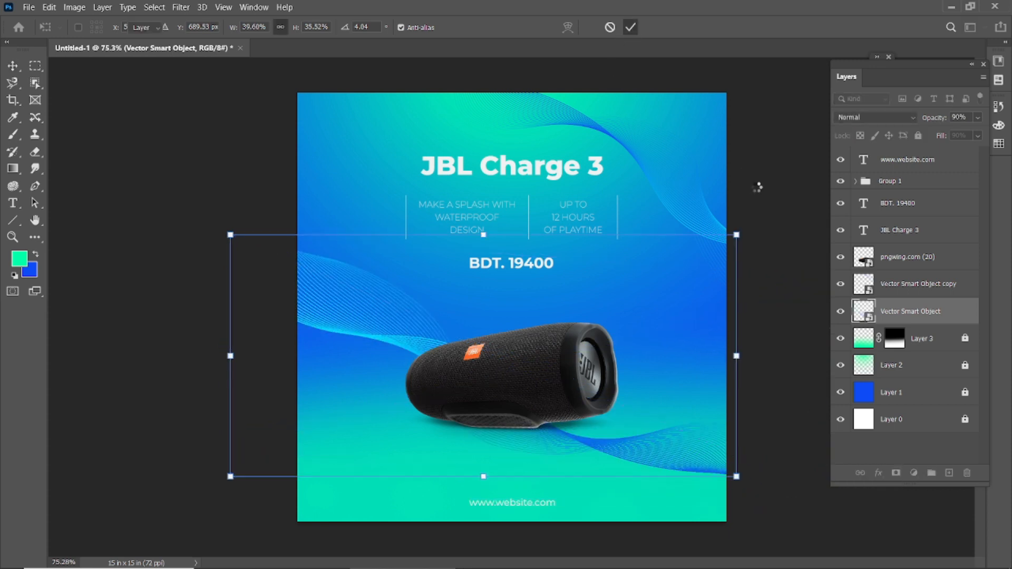
click(774, 203)
- Raise the original wave-line object behind the speaker and rotate it slightly clockwise
scroll(610, 316, down, 2)
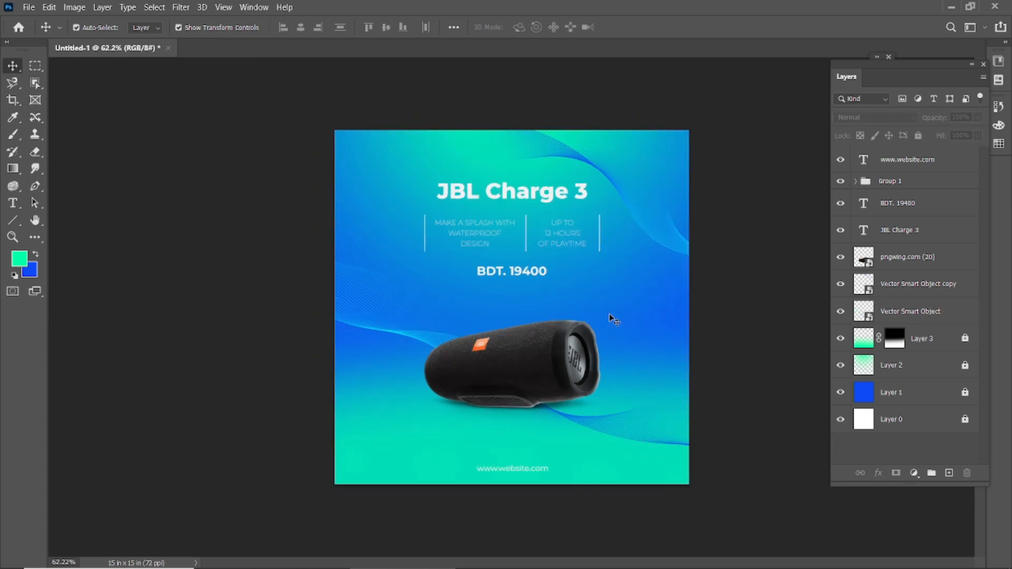
scroll(513, 308, up, 2)
drag(407, 344, 414, 299)
scroll(272, 211, down, 1)
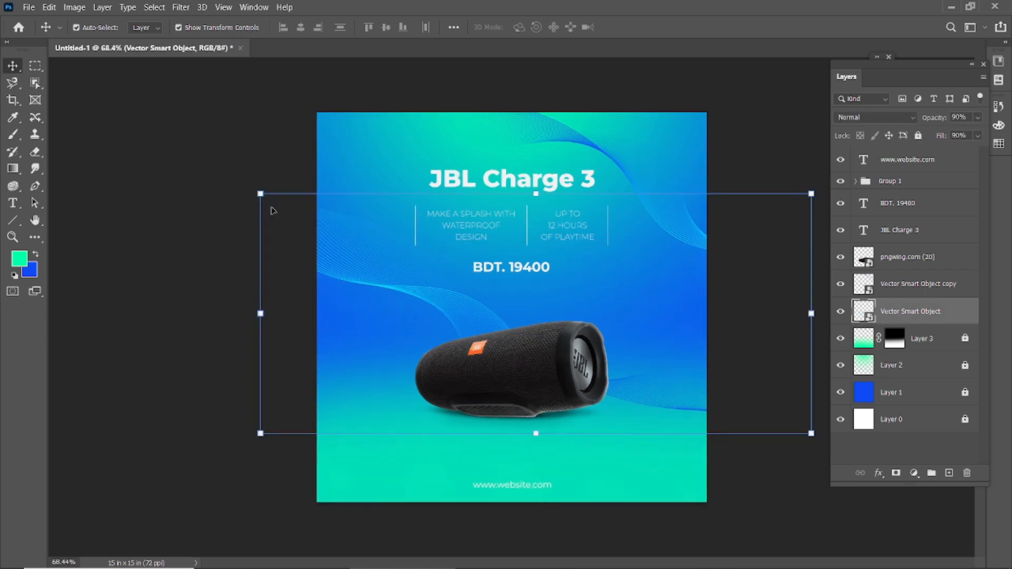
drag(251, 186, 274, 165)
click(631, 26)
click(765, 131)
- Duplicate the upper-right wave-line object into the canvas's lower-left corner and flip the duplicate vertically
click(582, 144)
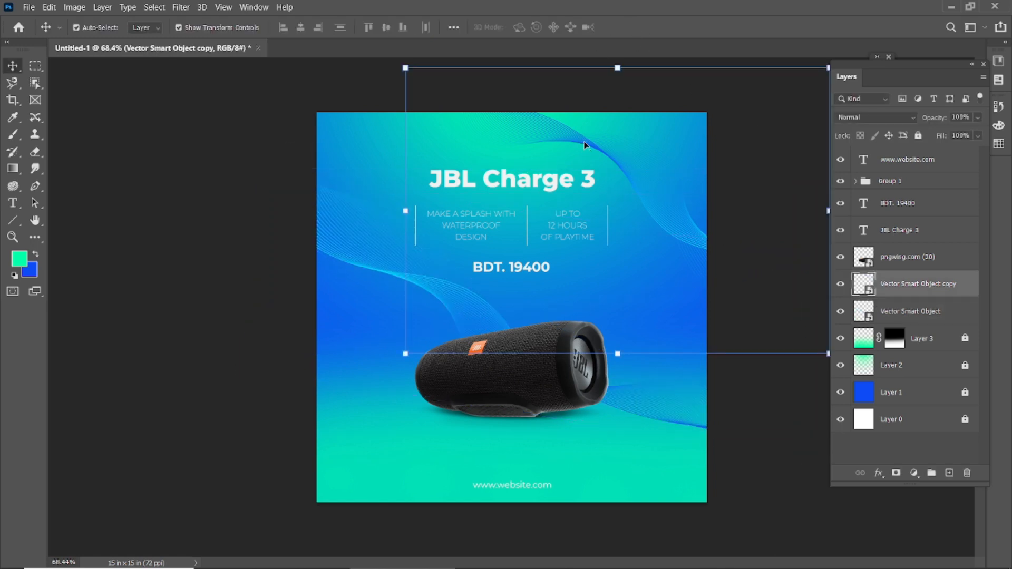
drag(568, 171, 353, 427)
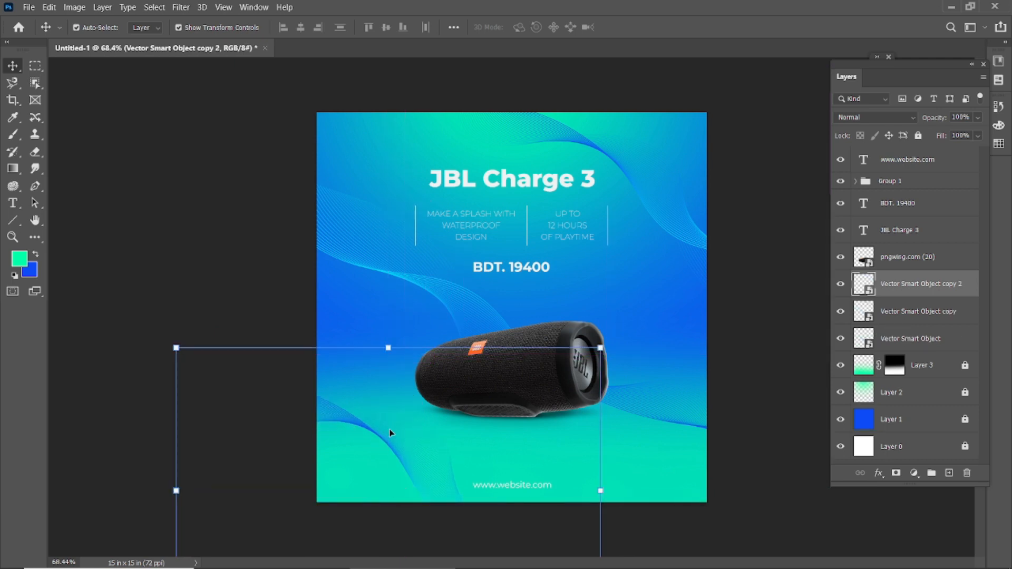
key(ctrl+t)
right_click(386, 442)
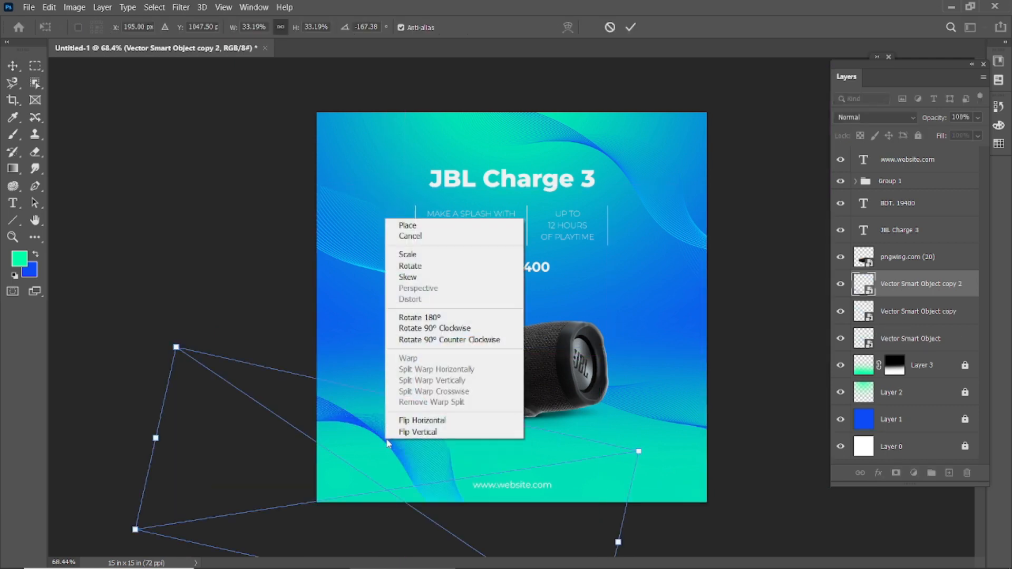
click(421, 421)
right_click(397, 433)
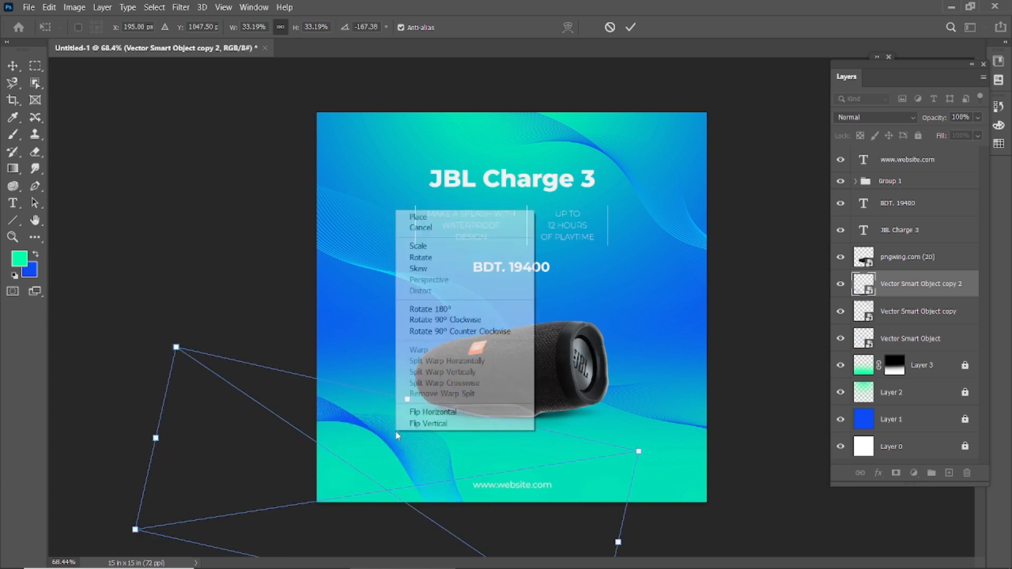
click(433, 427)
- Rotate the lower-left wave-line duplicate to about -141° and fit it along the bottom-left corner
drag(627, 364, 683, 345)
drag(352, 495, 373, 448)
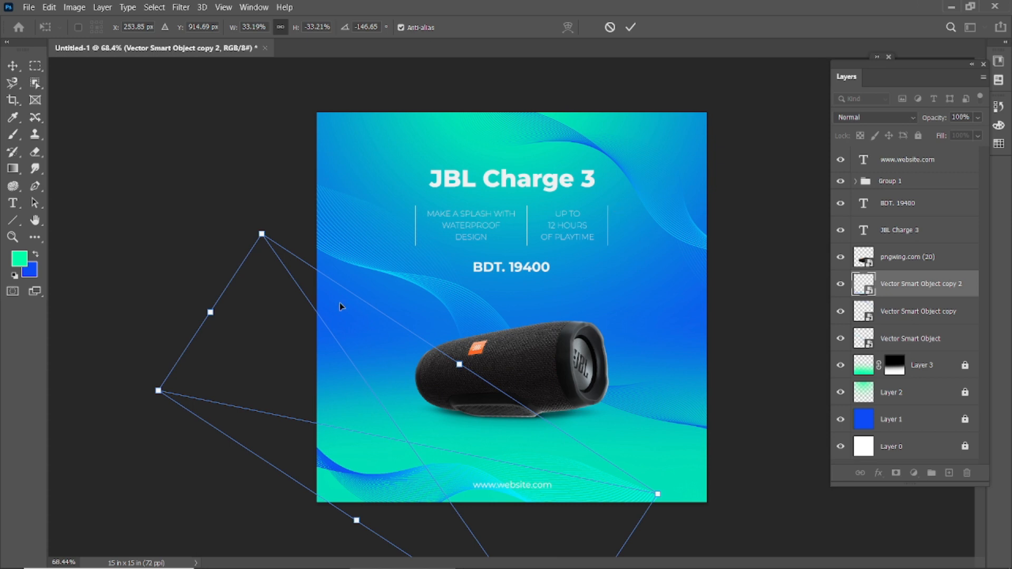
drag(263, 217, 290, 209)
click(631, 27)
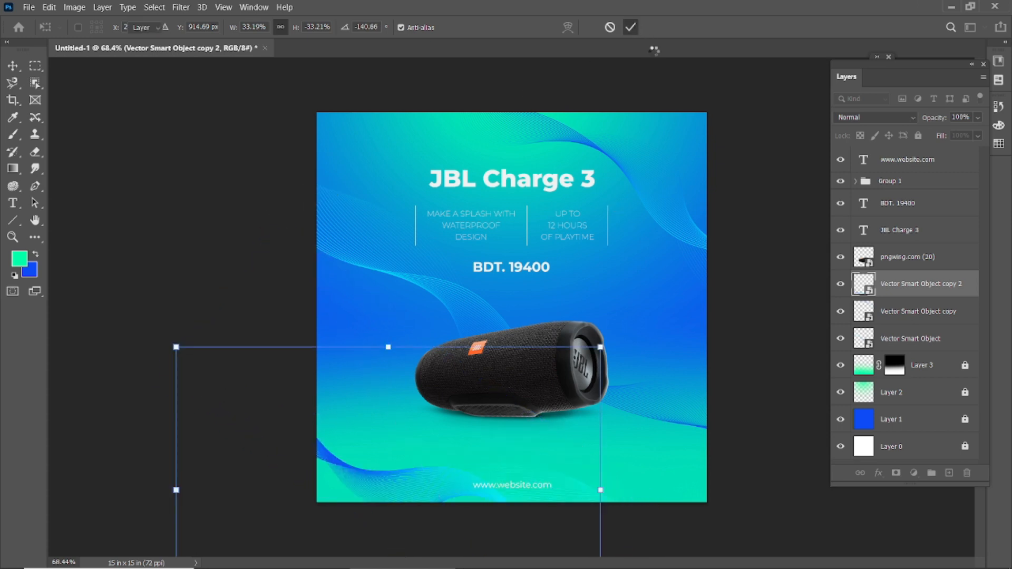
click(786, 300)
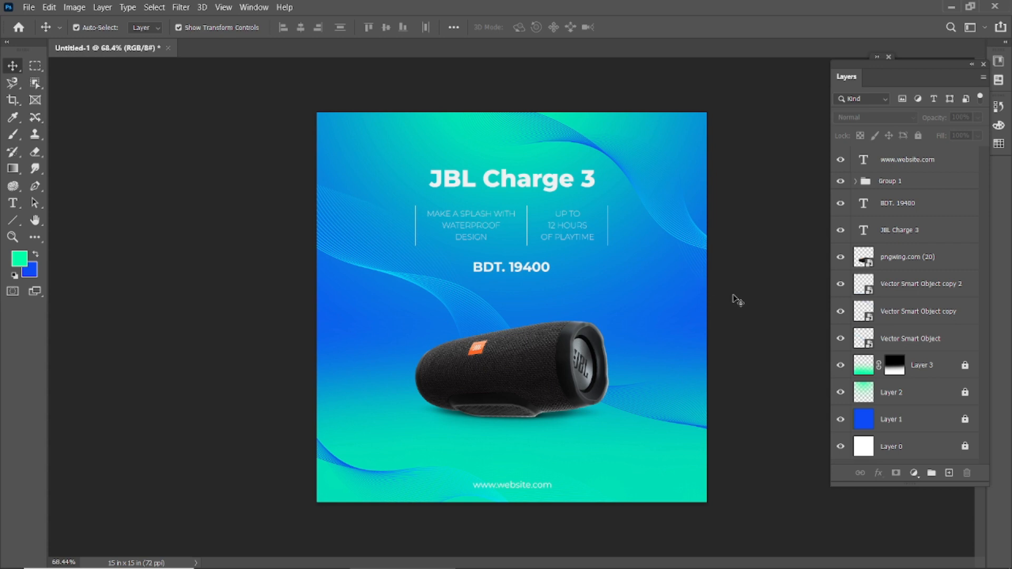
- Swap the foreground and background colours so that blue is the foreground
scroll(598, 226, up, 3)
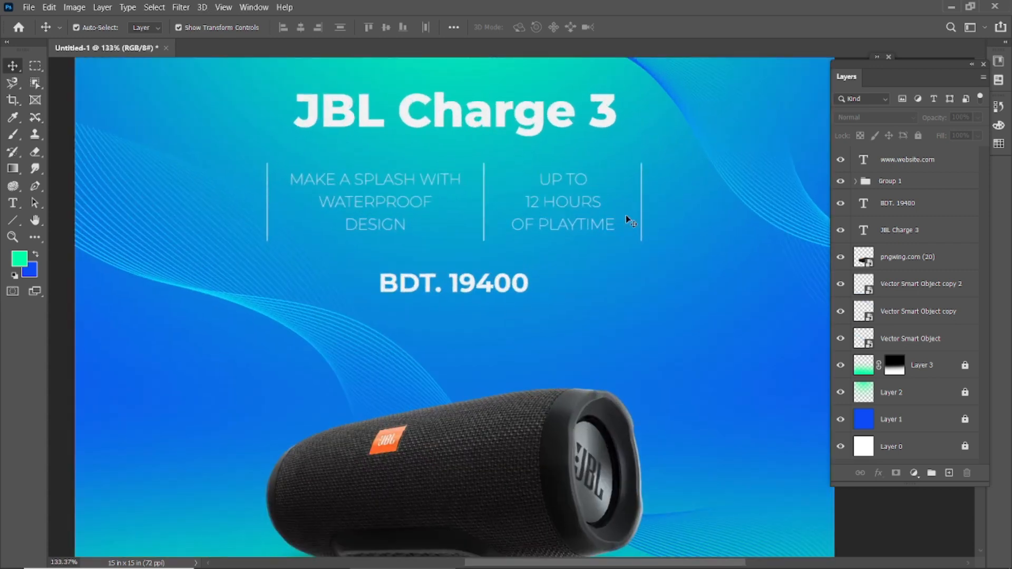
scroll(617, 253, down, 3)
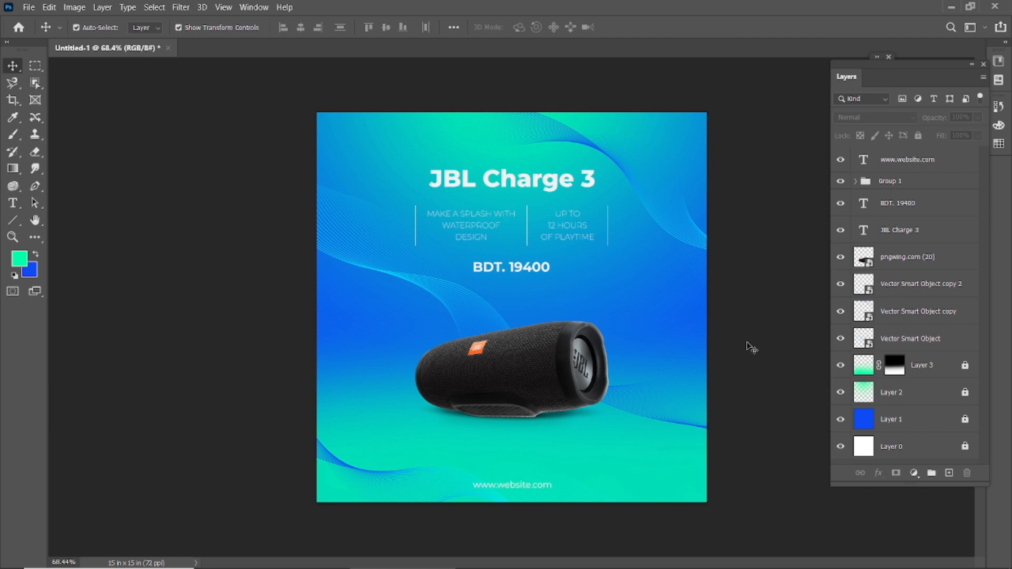
key(x)
- Enlarge the speaker image to 64.90% and apply the transform
click(601, 333)
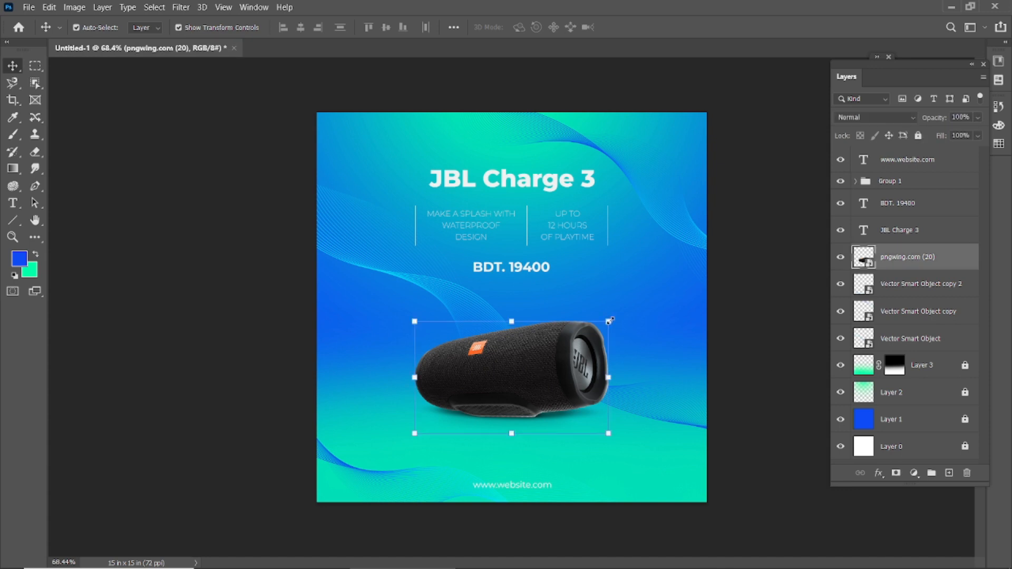
drag(610, 320, 627, 298)
drag(667, 243, 681, 229)
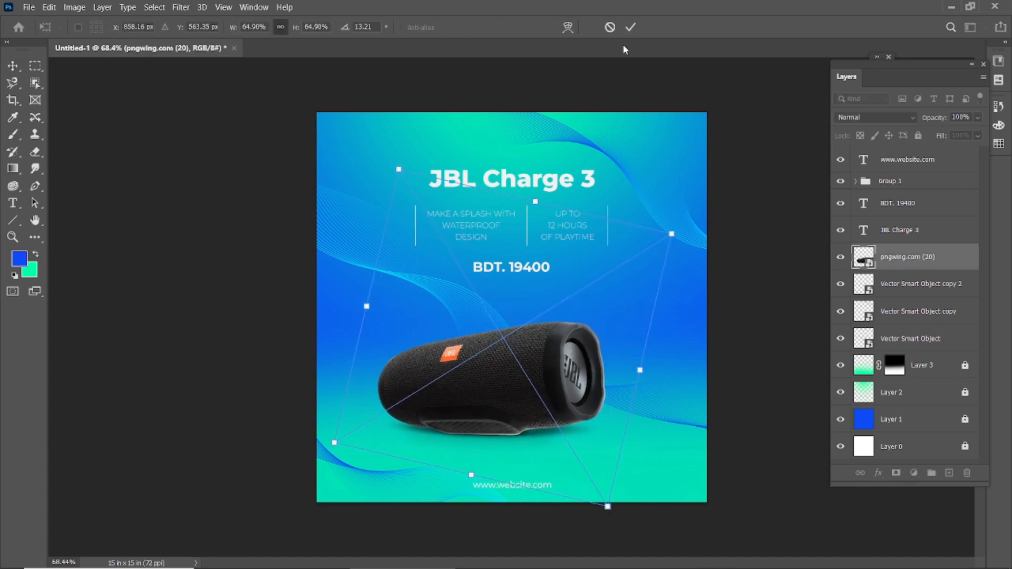
click(631, 27)
- Unlock the solid blue Layer 1 and centre the speaker horizontally on it
click(962, 425)
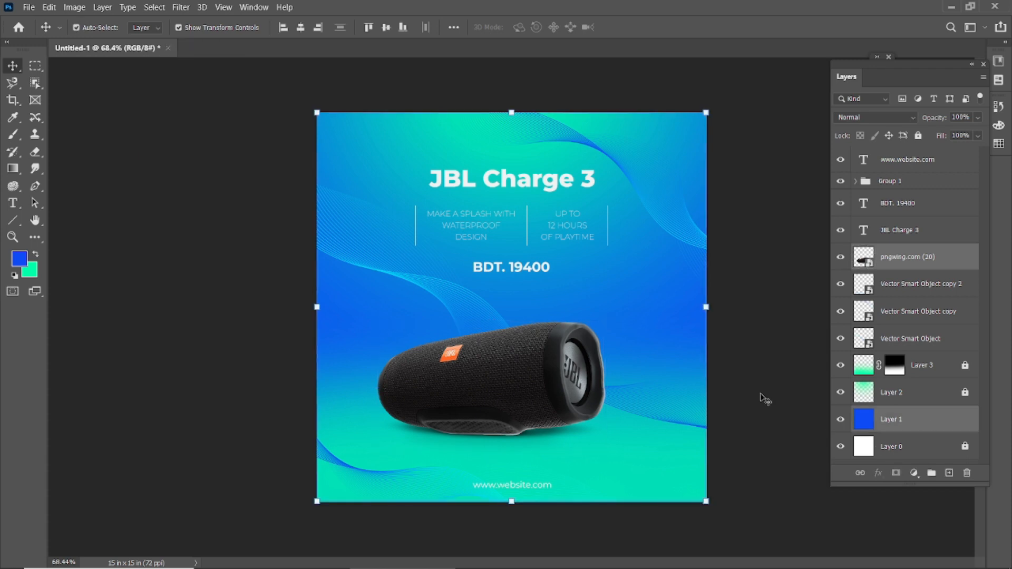
click(318, 27)
click(218, 214)
- Apply the Sharpen filter to the speaker layer and inspect its fabric texture up close
click(498, 395)
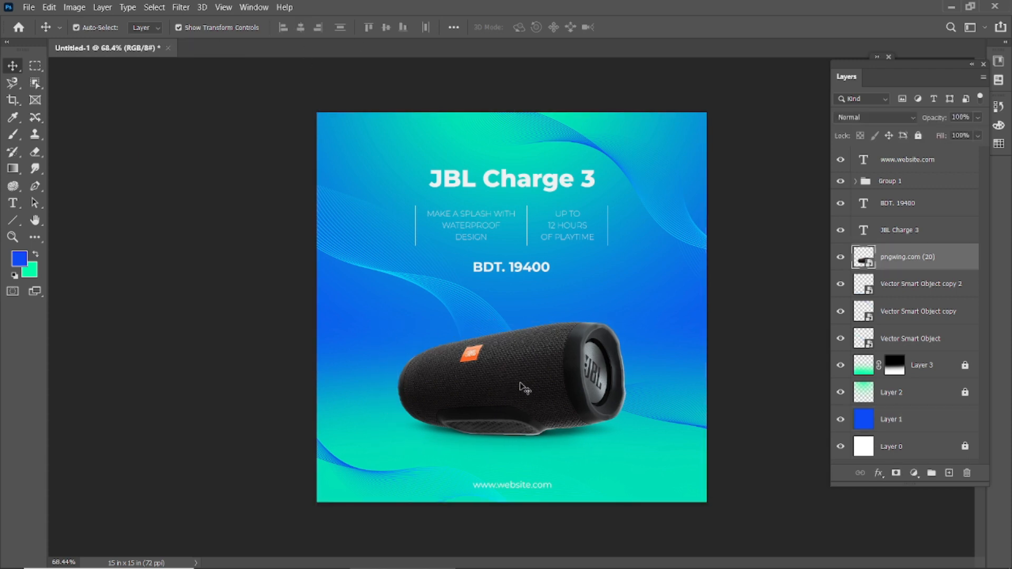
click(179, 8)
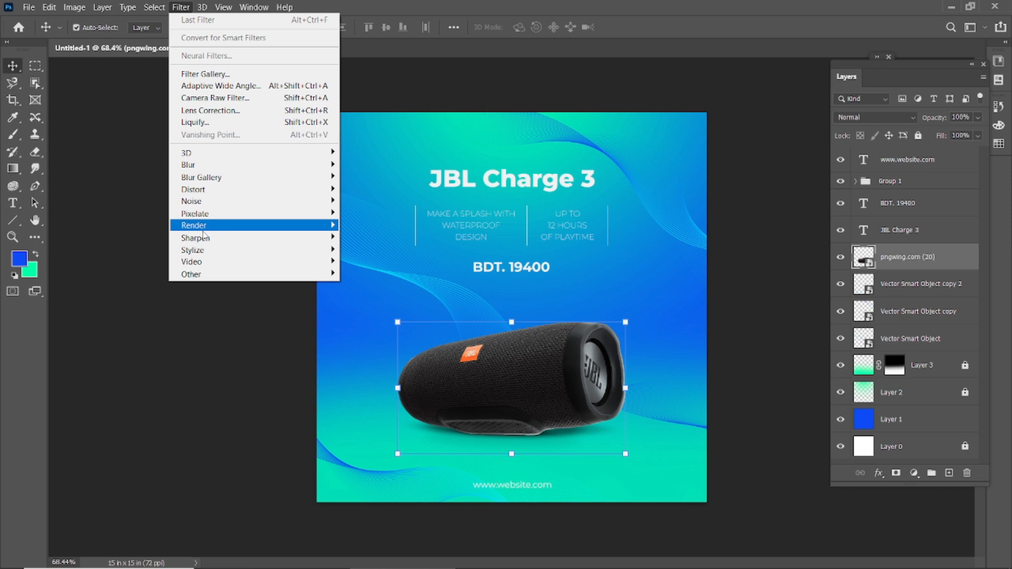
mouse_move(205, 241)
click(364, 249)
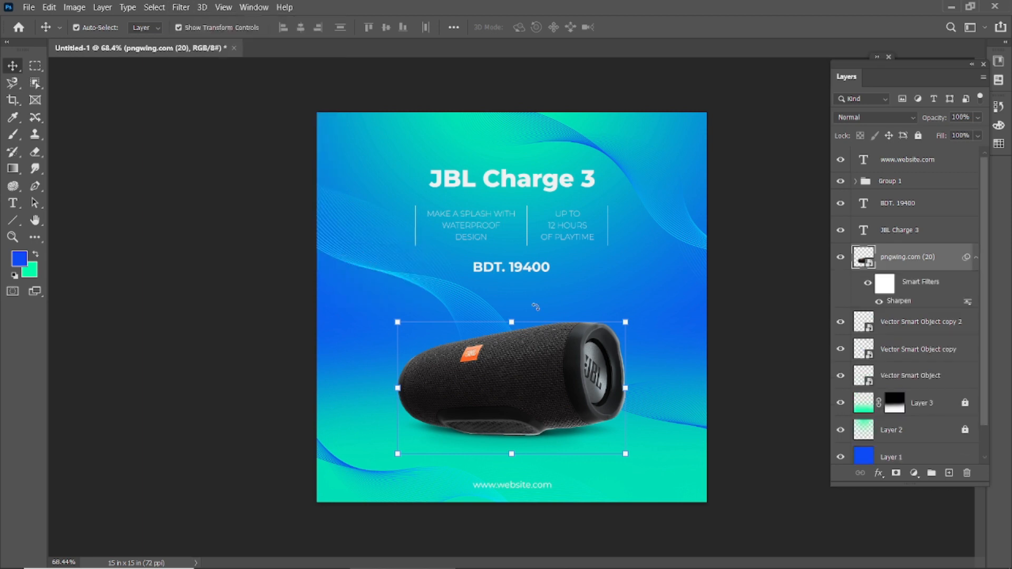
scroll(599, 447, up, 3)
scroll(599, 447, down, 1)
scroll(543, 454, down, 2)
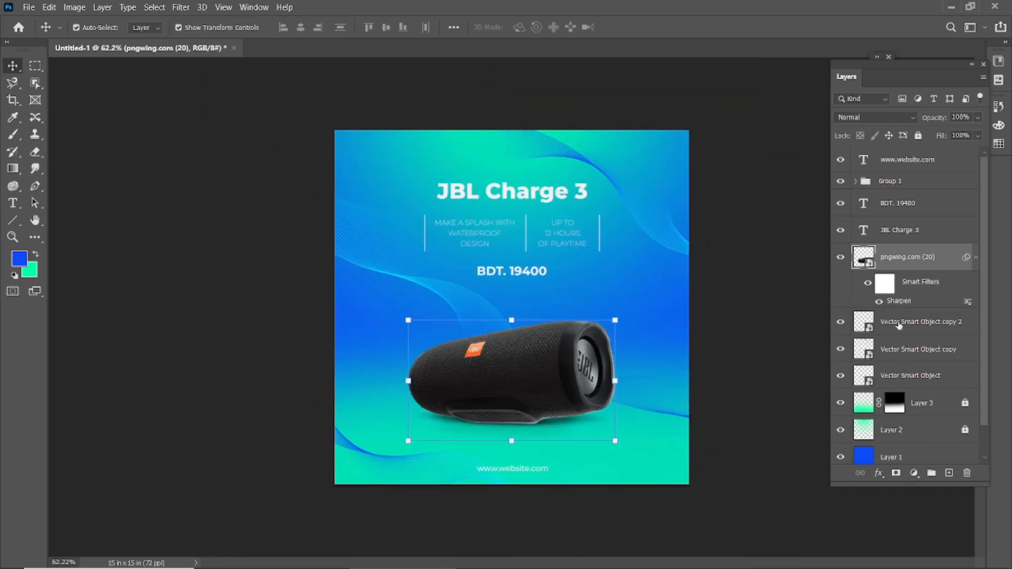
scroll(494, 403, up, 8)
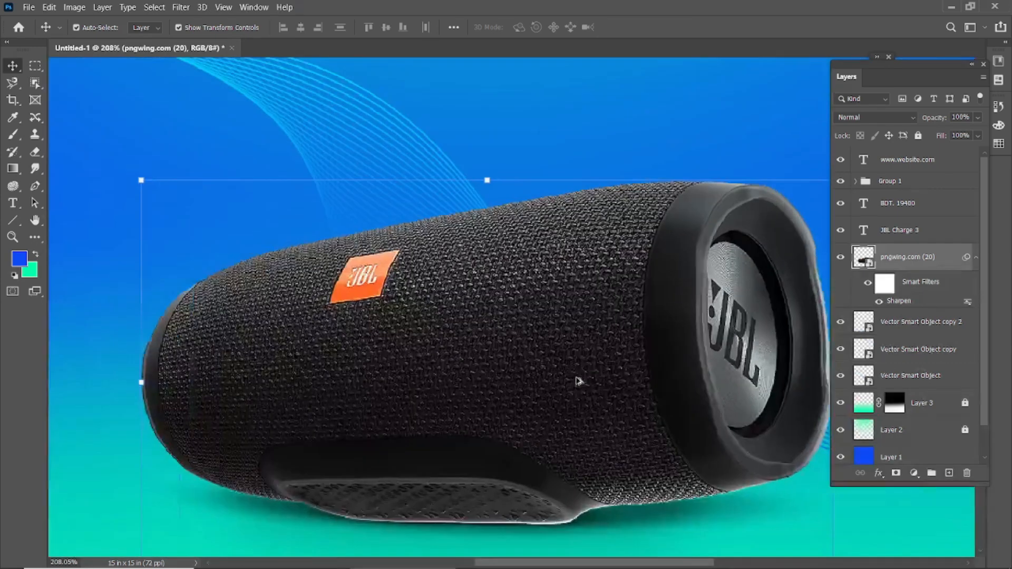
- Hide the speaker layer's smart filters for comparison and clear them from the layer
click(868, 285)
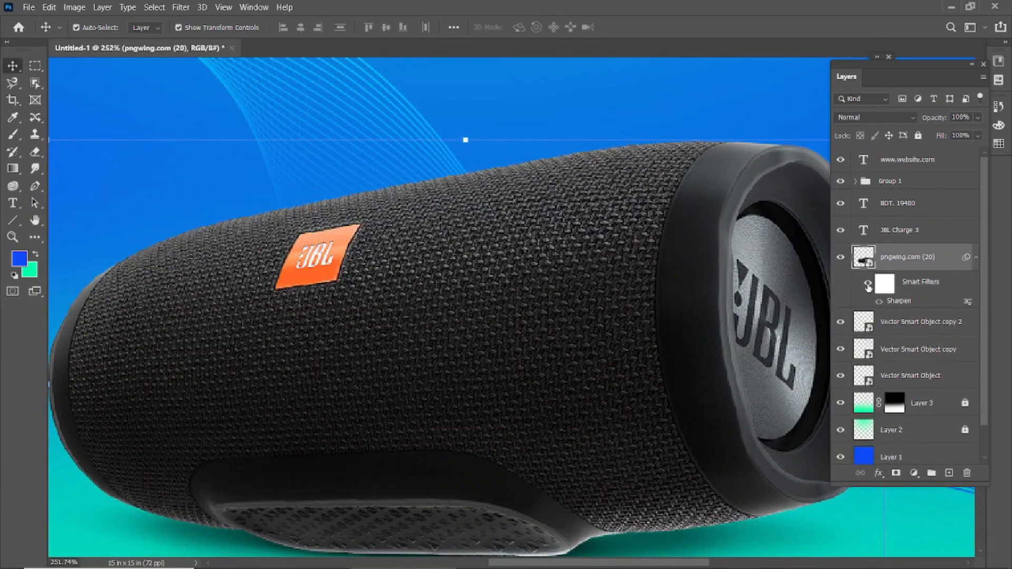
right_click(907, 283)
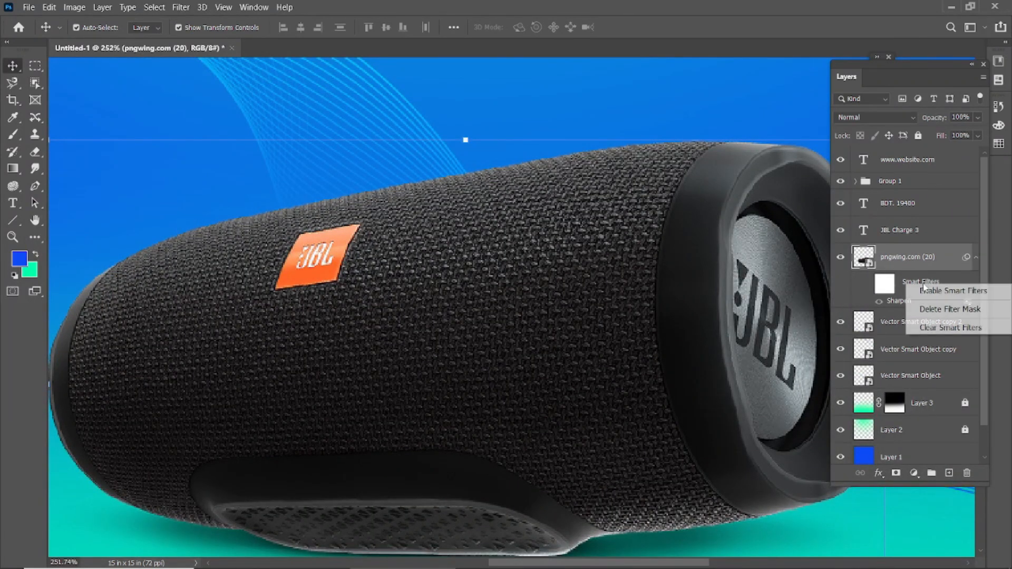
click(937, 329)
key(ctrl+0)
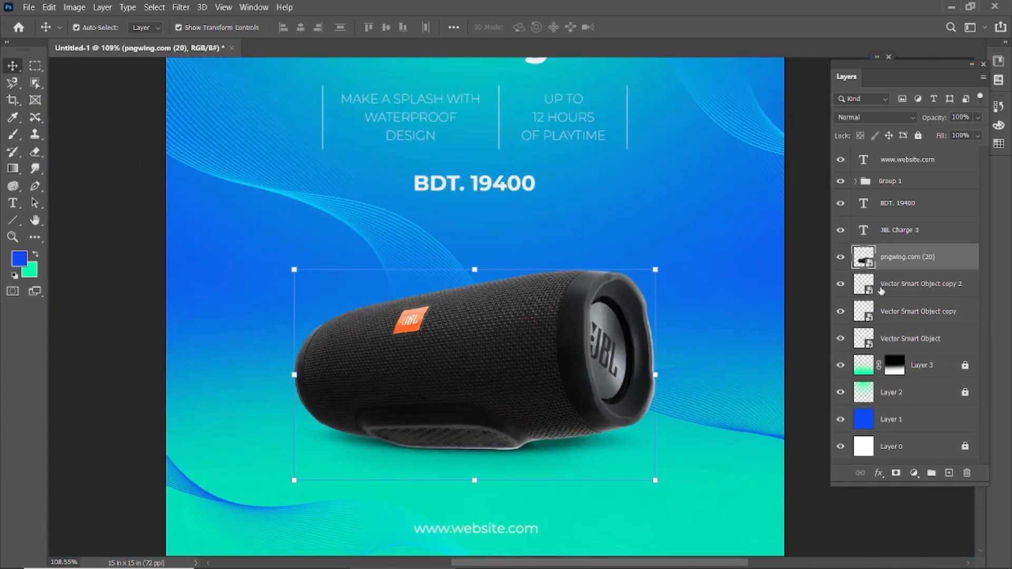
- Add a new layer above the speaker and clip it to the speaker layer
click(948, 473)
key(ctrl+alt+g)
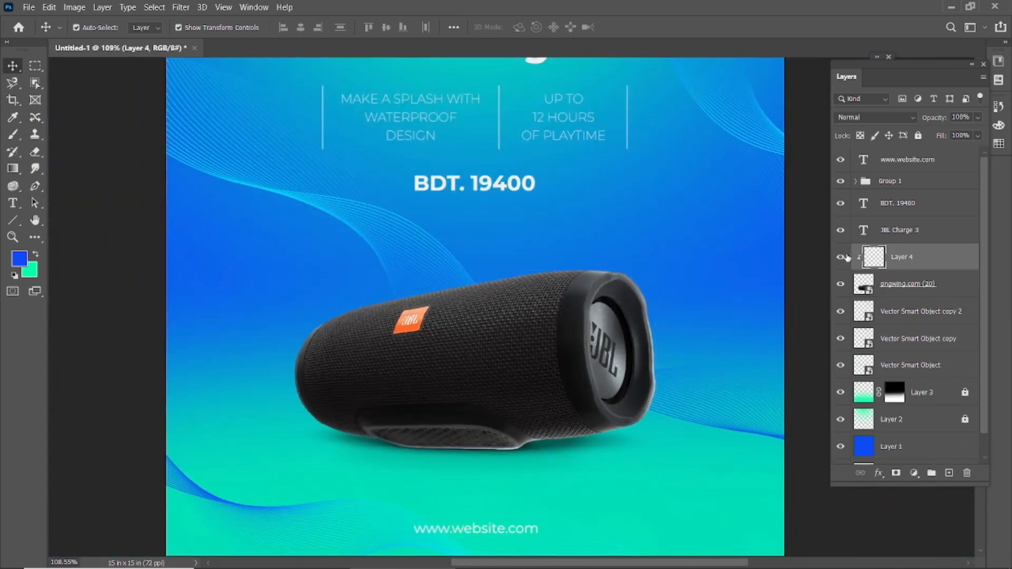
- Set the foreground colour to black
click(19, 259)
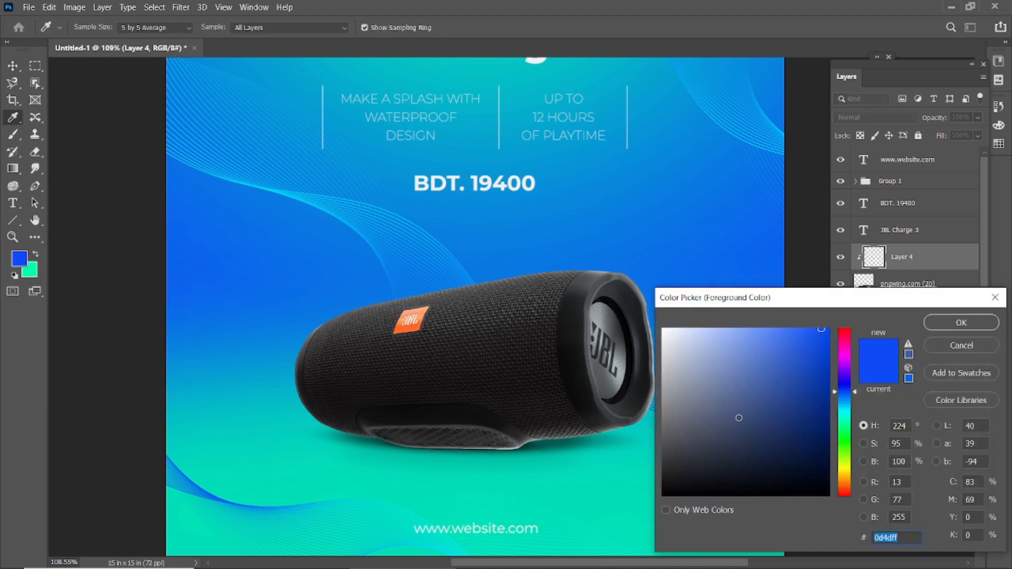
drag(739, 418, 607, 507)
click(996, 324)
- Paint black along the speaker's right and lower edges on the clipped layer with a 150 px brush
click(13, 134)
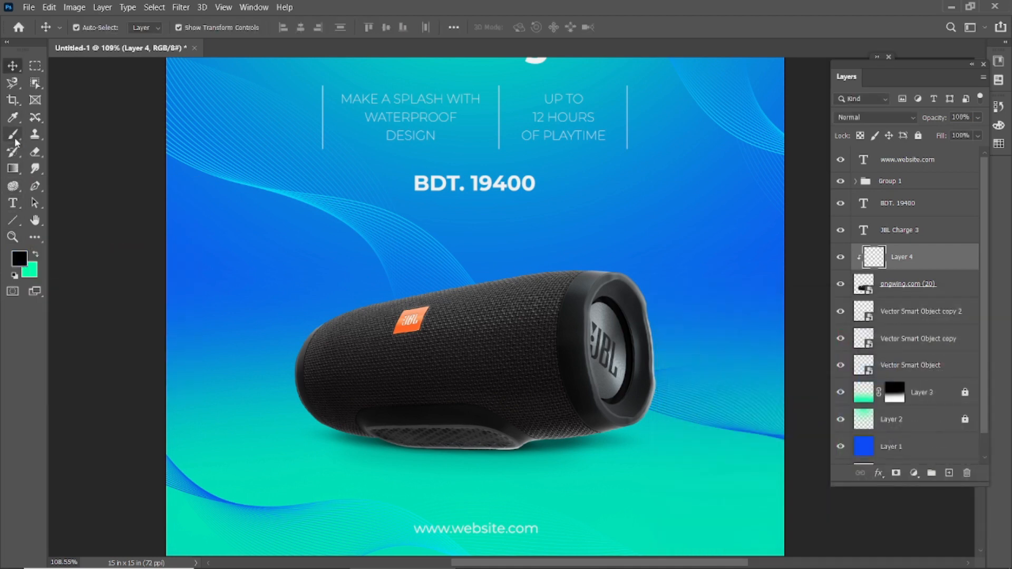
key(bracketleft)
key(bracketleft)
key(bracketleft)
key(bracketleft)
key(bracketleft)
key(bracketleft)
key(bracketleft)
key(bracketleft)
key(bracketleft)
key(bracketleft)
key(bracketleft)
key(bracketleft)
key(bracketleft)
key(bracketleft)
key(bracketleft)
key(bracketleft)
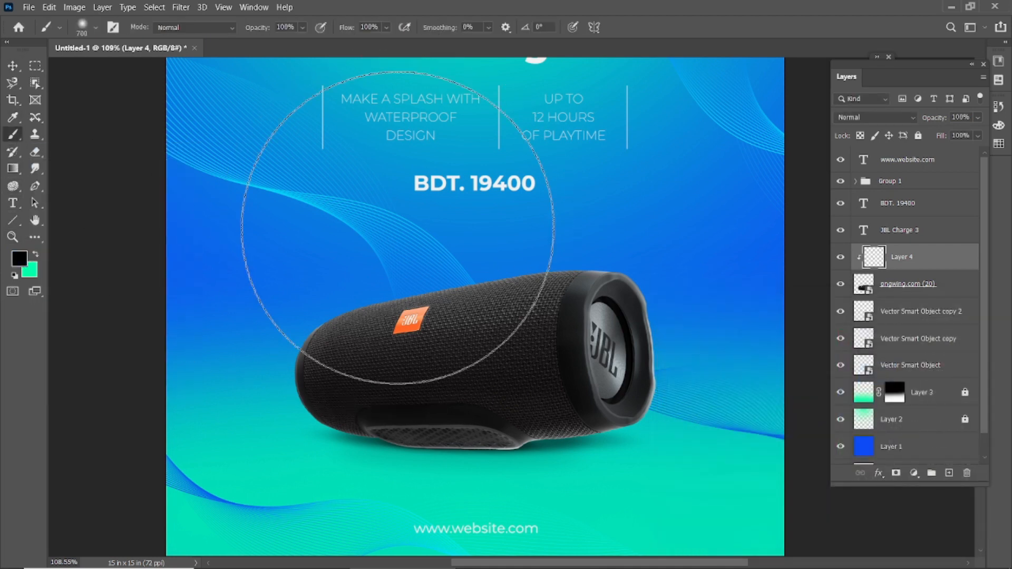
mouse_move(626, 240)
mouse_down()
mouse_move(681, 271)
mouse_move(694, 369)
mouse_move(676, 438)
mouse_up()
drag(591, 482, 475, 488)
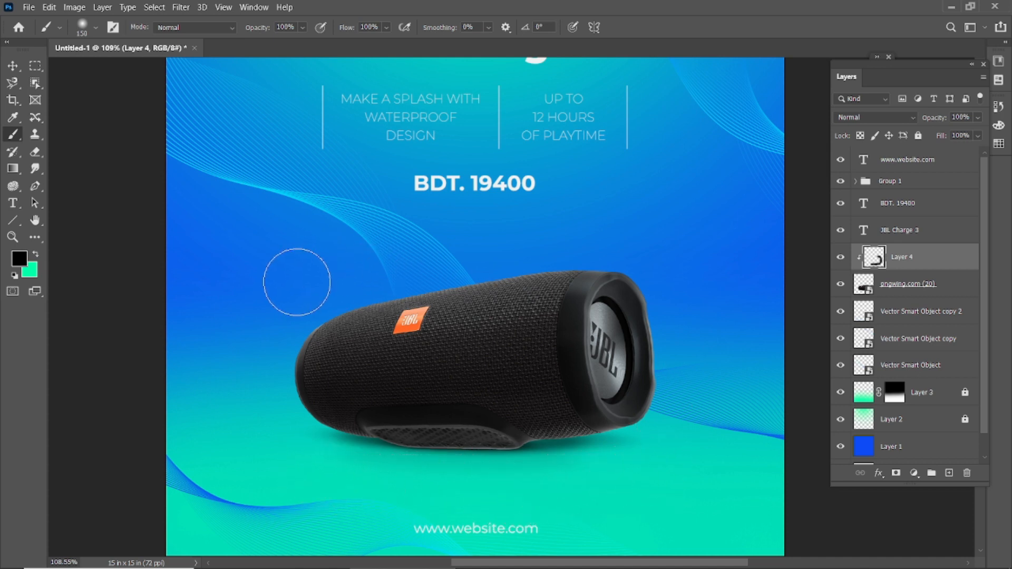
- Deselect the clipped layer and view the whole advertisement in full-screen mode
click(12, 66)
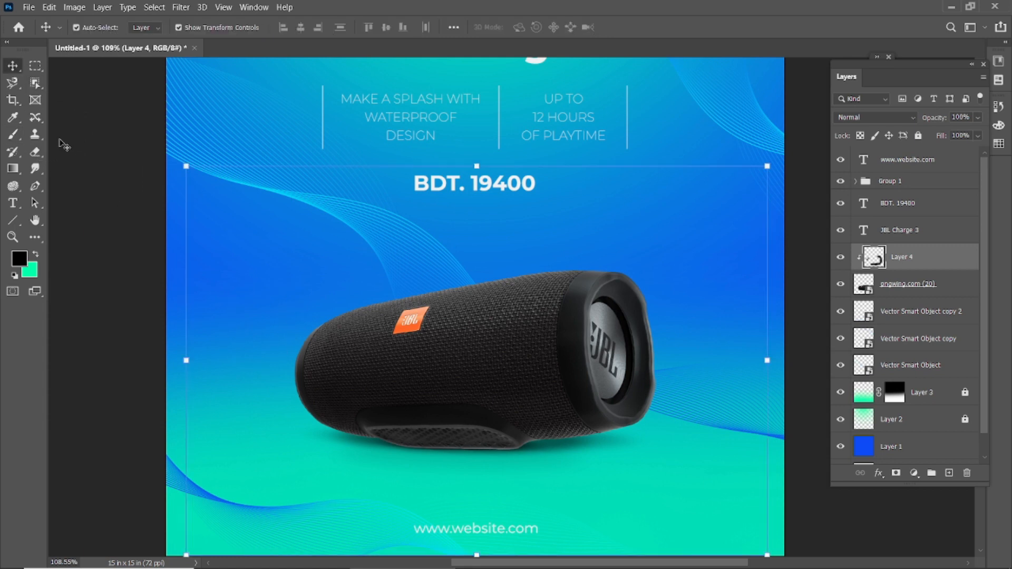
click(71, 152)
scroll(421, 321, down, 3)
scroll(579, 384, up, 2)
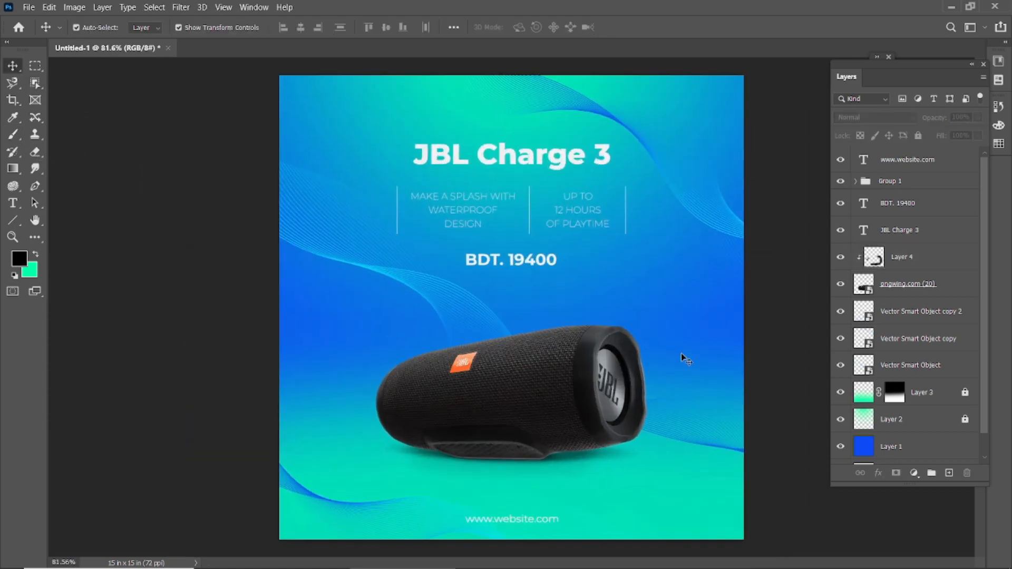
key(f)
key(f)
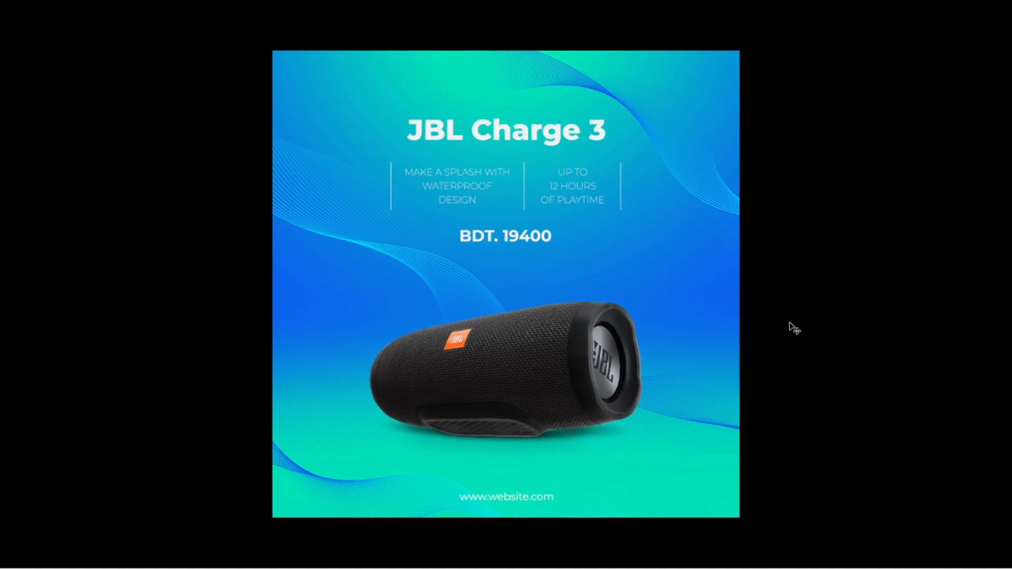